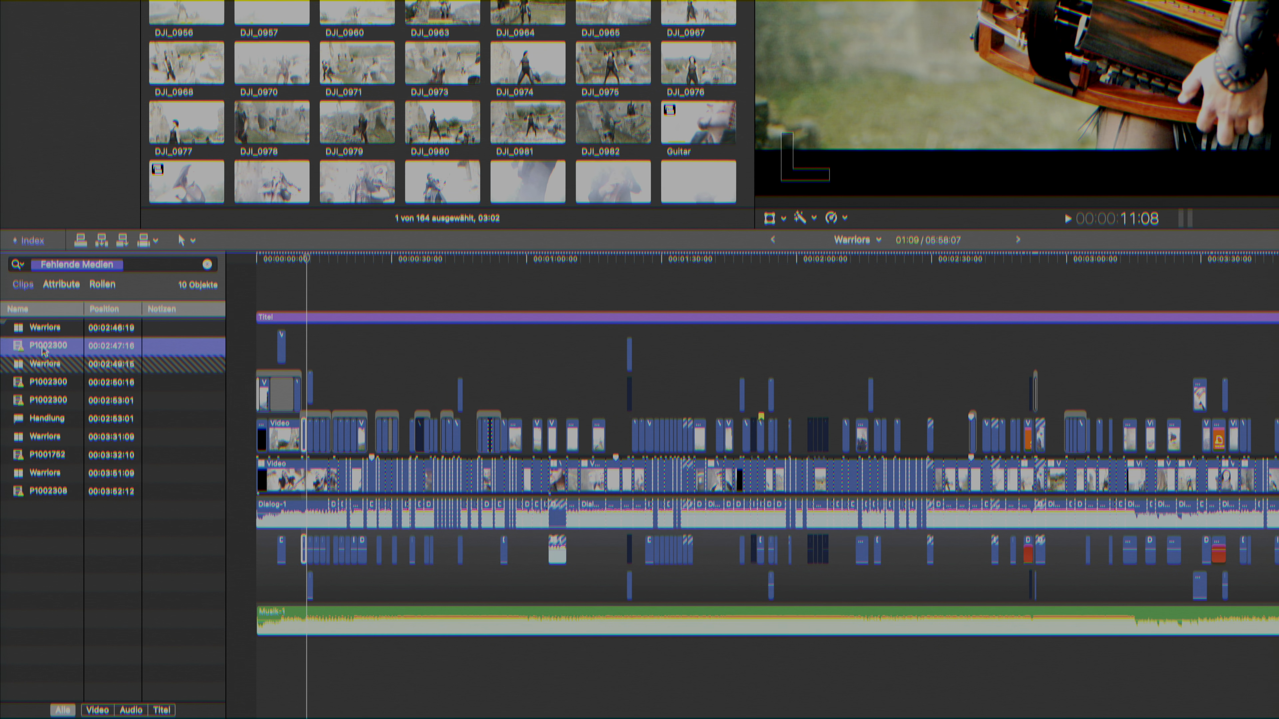
# Jump to the missing-media P1002300 clips at 00:02:47:16 and 00:02:53:01 from the filtered list of timeline clips.
pyautogui.click(44, 351)
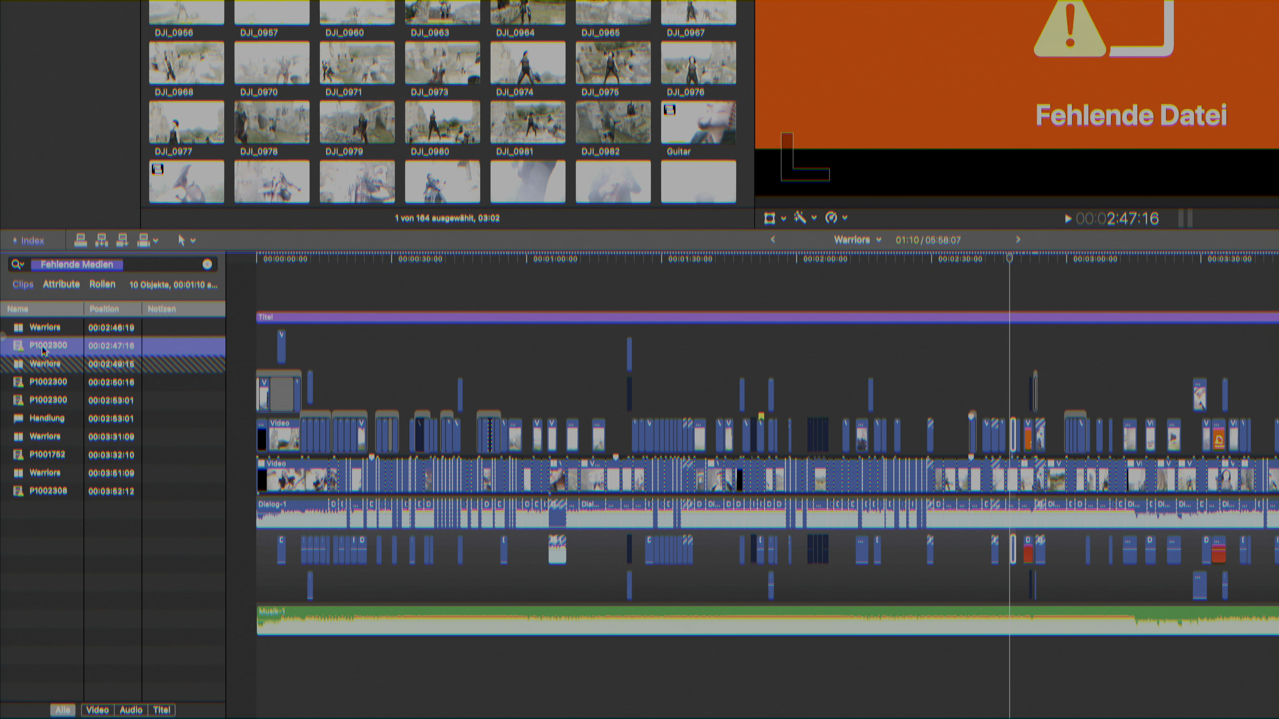
pyautogui.click(45, 401)
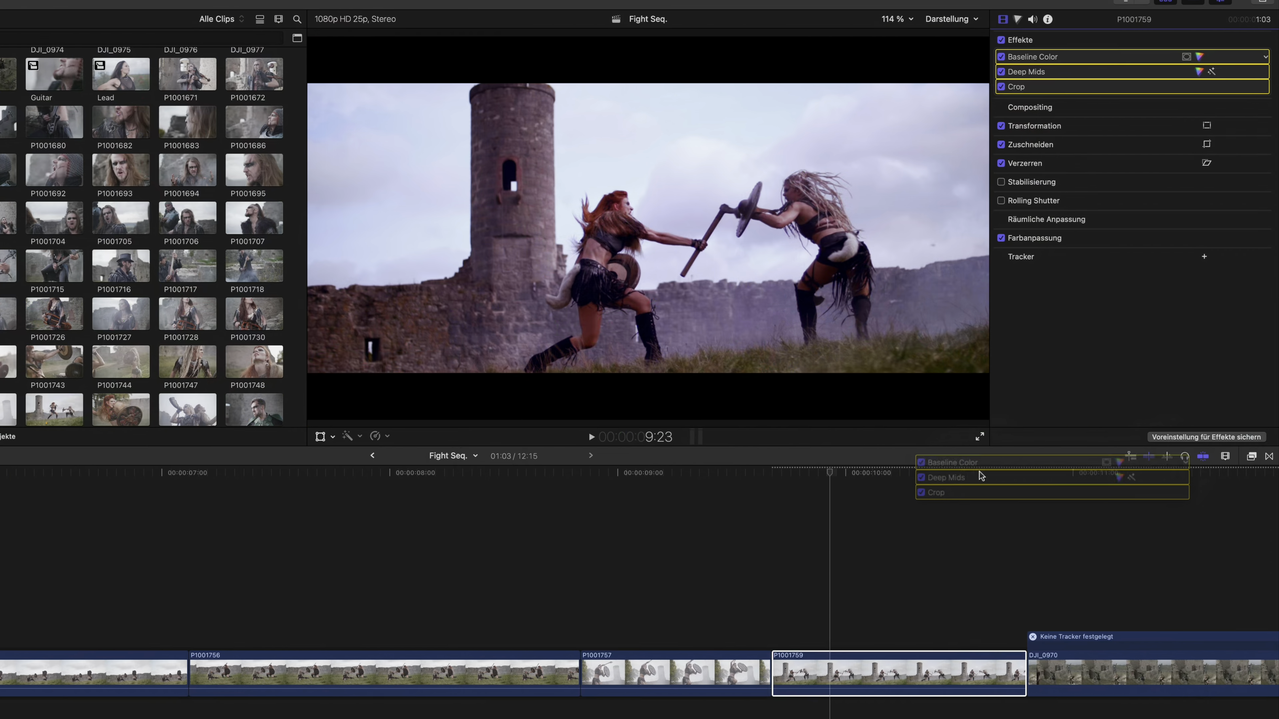
# Apply the Baseline Color, Deep Mids and Crop effects of clip P1001759 to clip P1001756 in the Fight Seq. timeline.
pyautogui.moveTo(981, 476); pyautogui.dragTo(518, 594)
pyautogui.moveTo(451, 654); pyautogui.dragTo(451, 655)
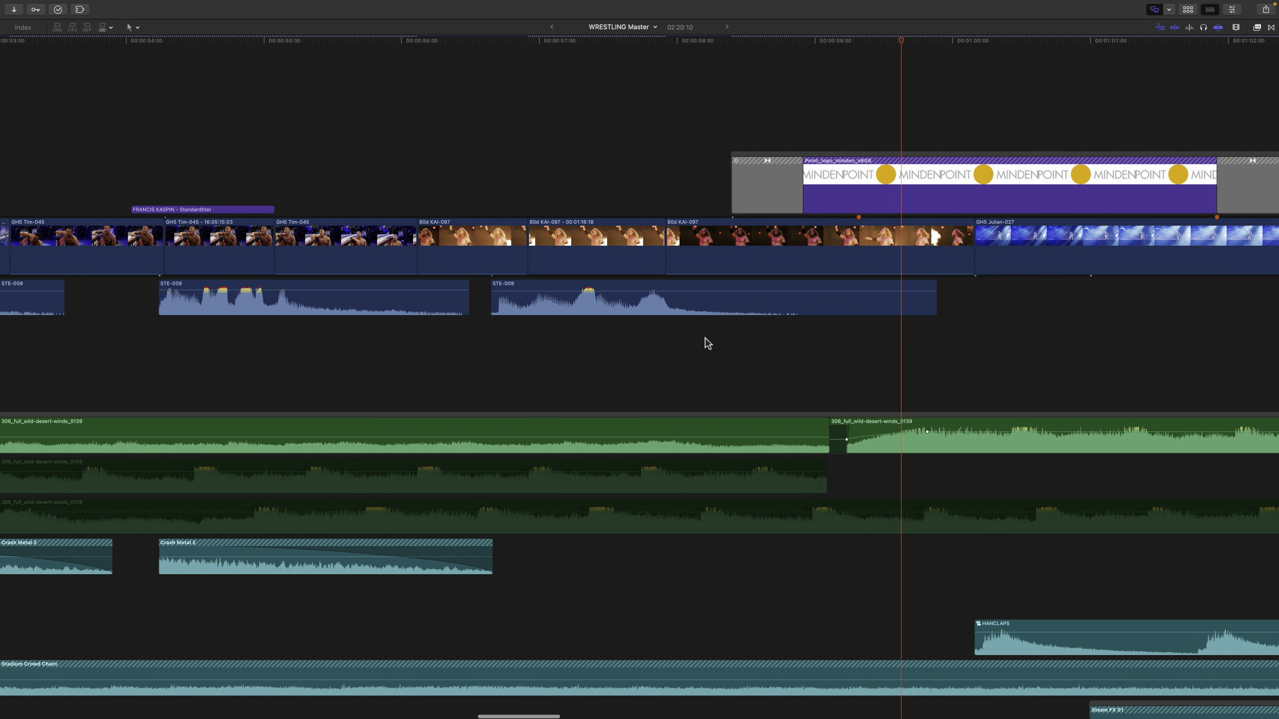
# Review the Wiedergabe (playback) options in the application settings and close the settings.
pyautogui.hscroll(-15, 708, 343)
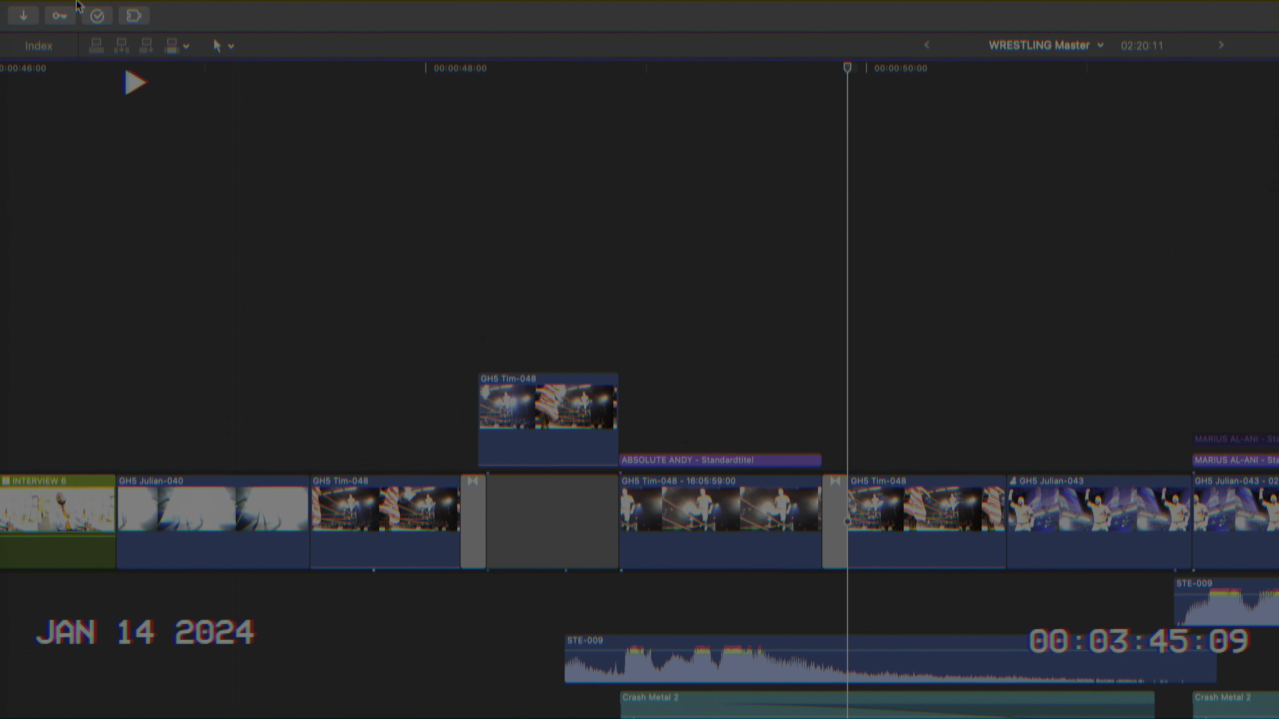
pyautogui.click(80, 9)
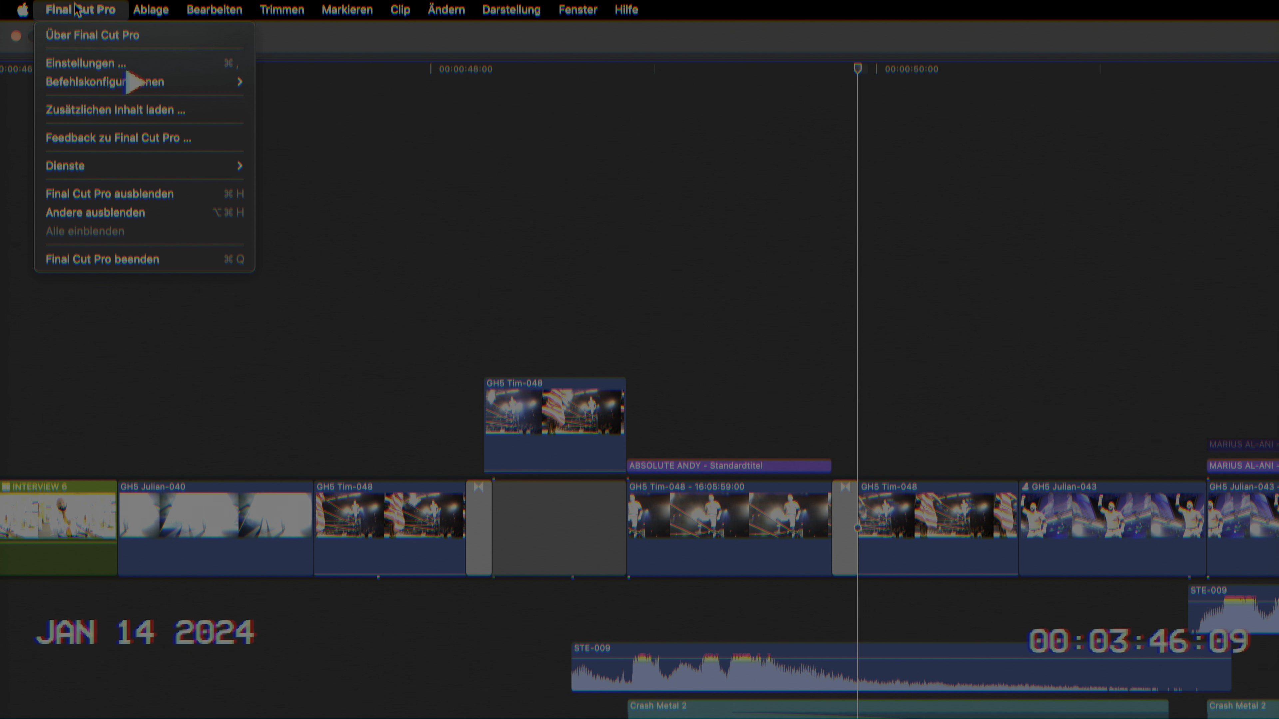
pyautogui.click(80, 64)
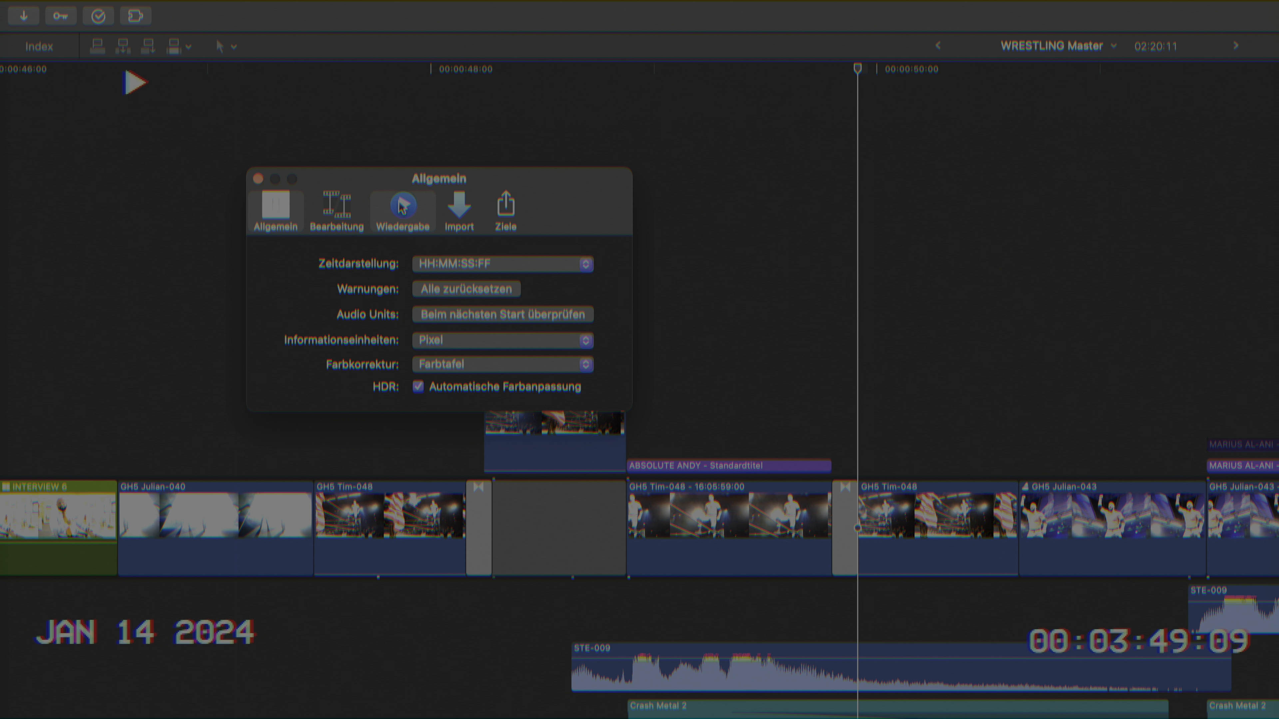
pyautogui.click(401, 207)
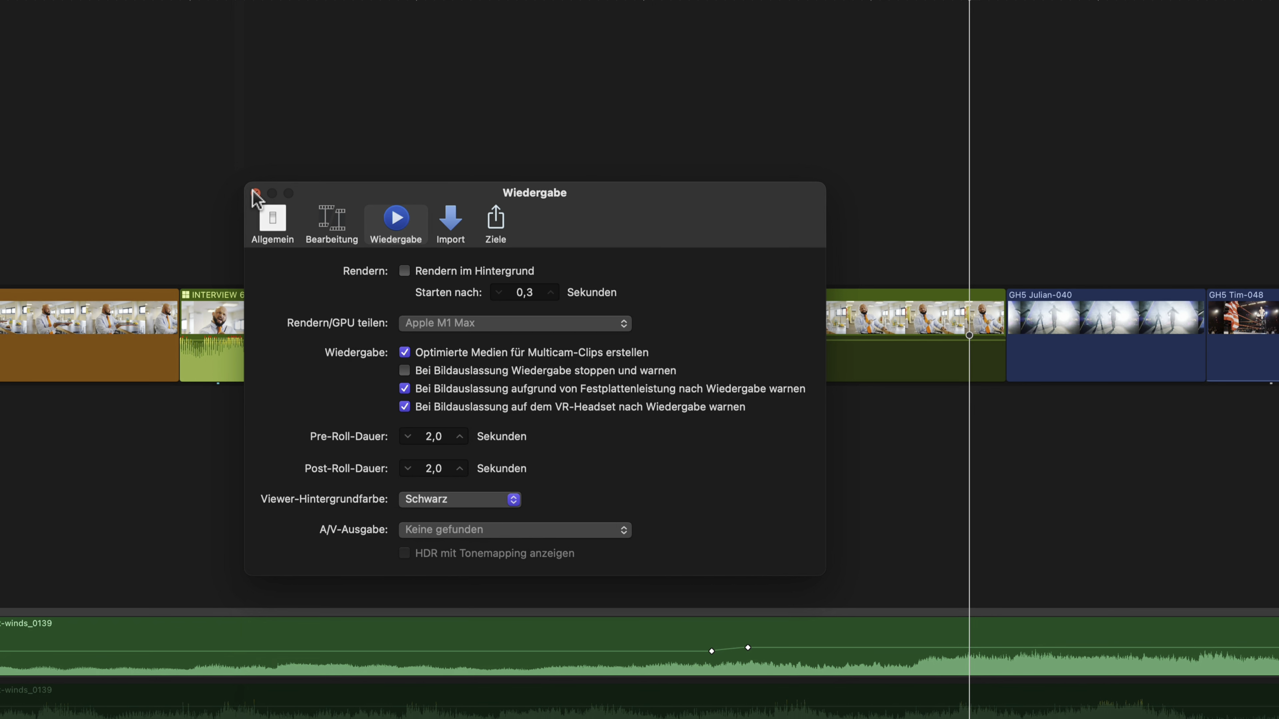
pyautogui.click(255, 194)
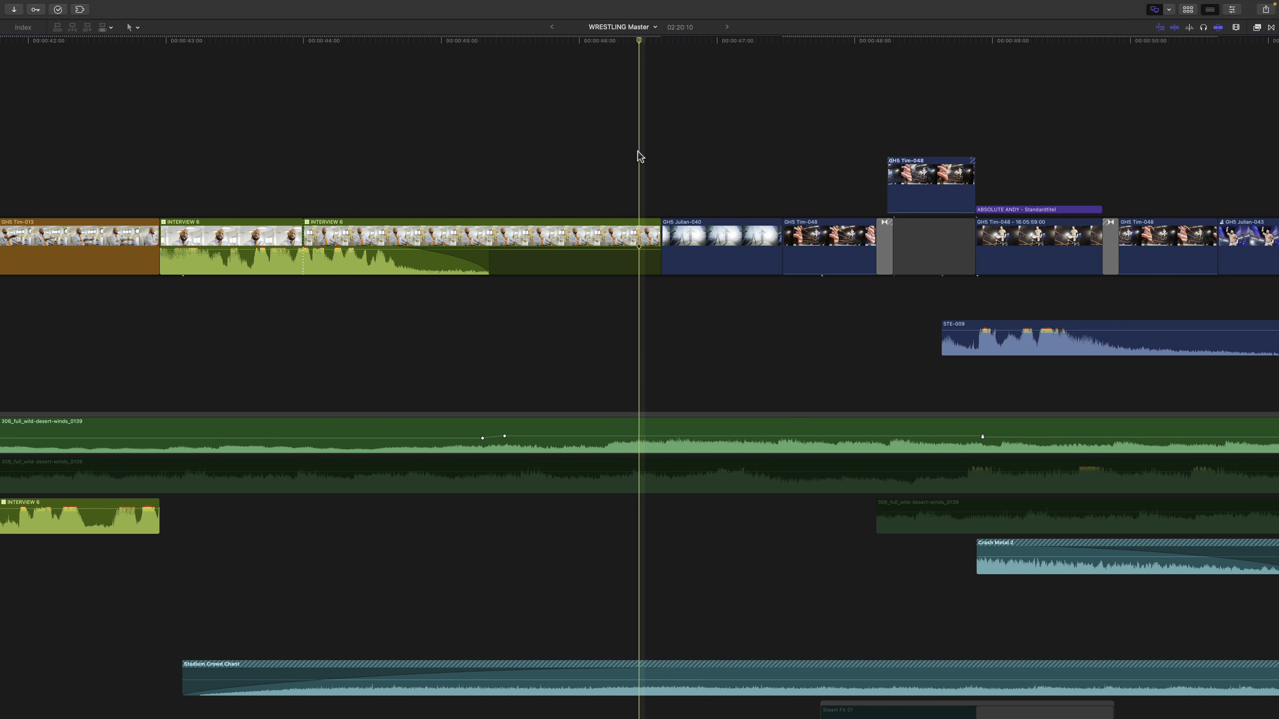
# Play the timeline and look up the Scrollen der Timeline command in the command editor with the search term "scroll".
pyautogui.press('space')
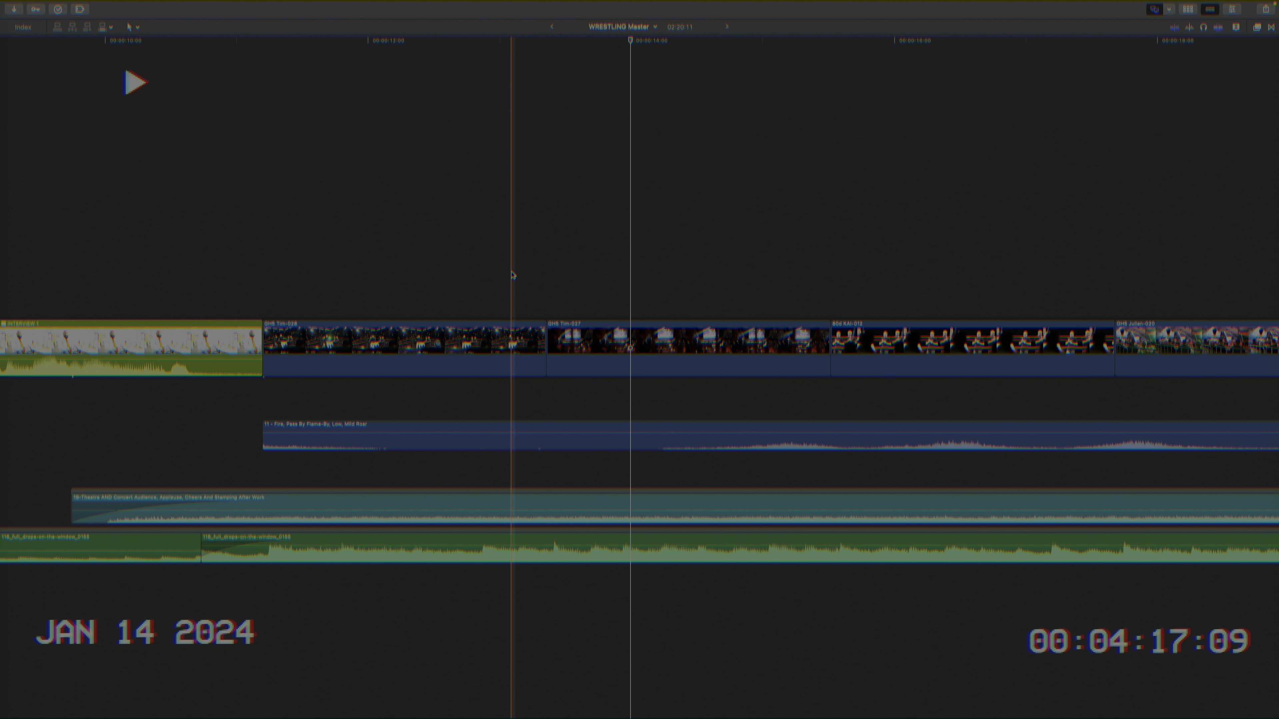
pyautogui.press('alt+super+k')
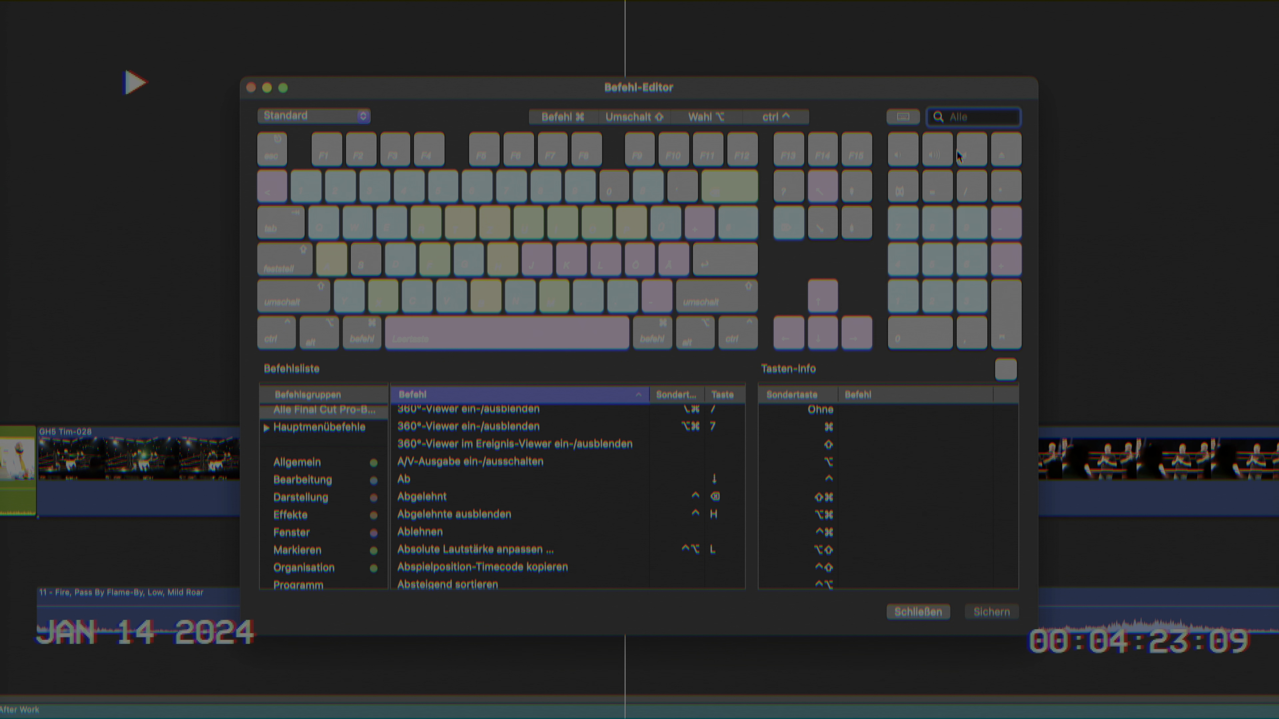
pyautogui.write('scroll')
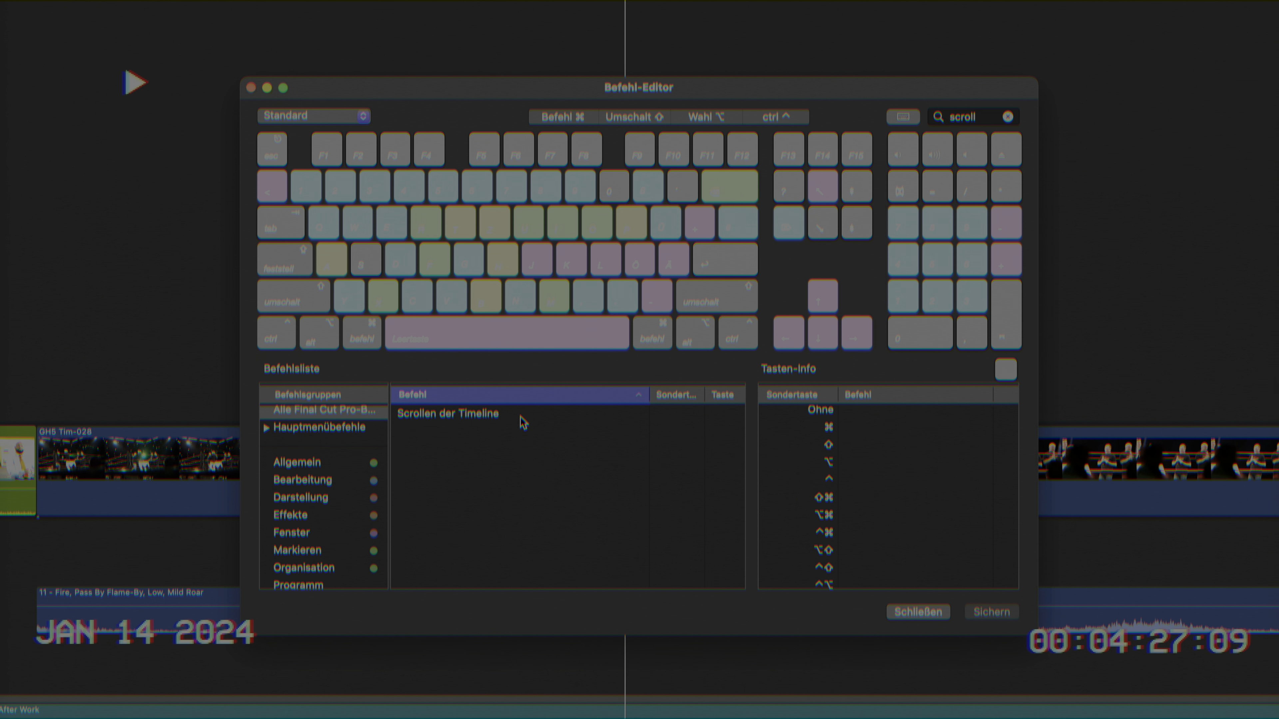
pyautogui.click(521, 415)
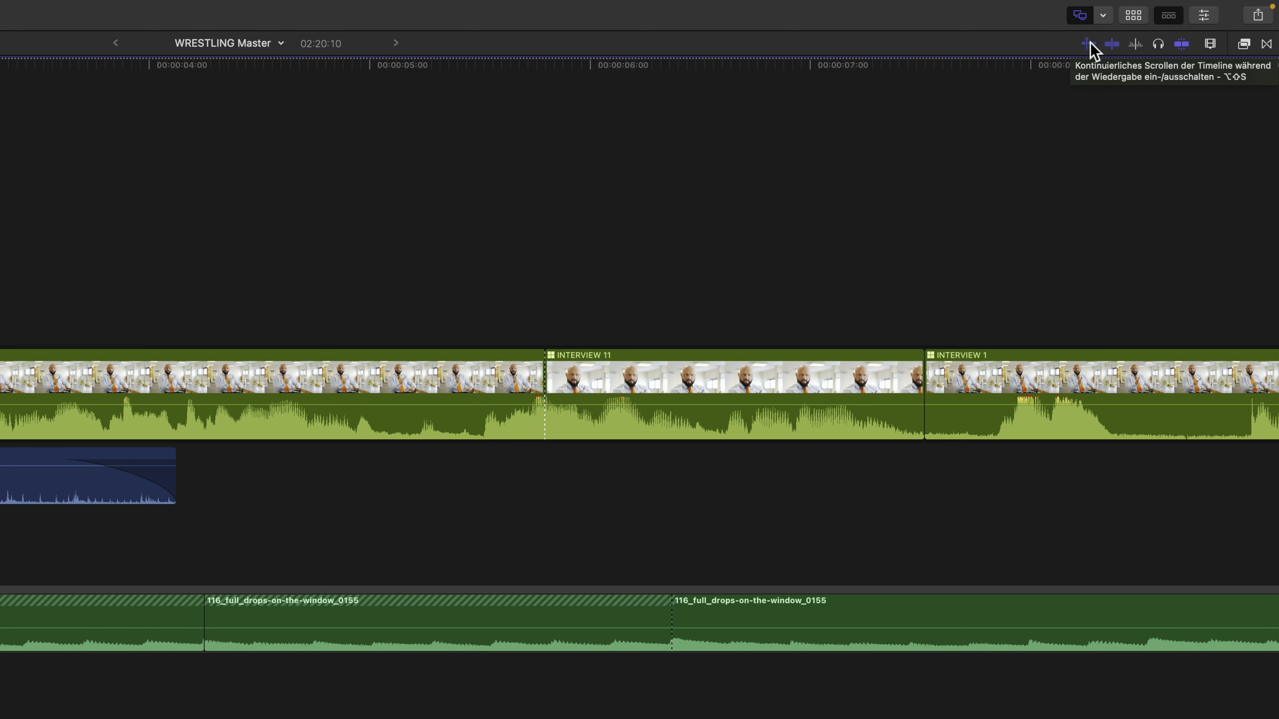
# Play the WRESTLING Master timeline, zoom it out one level and play it again.
pyautogui.click(101, 198)
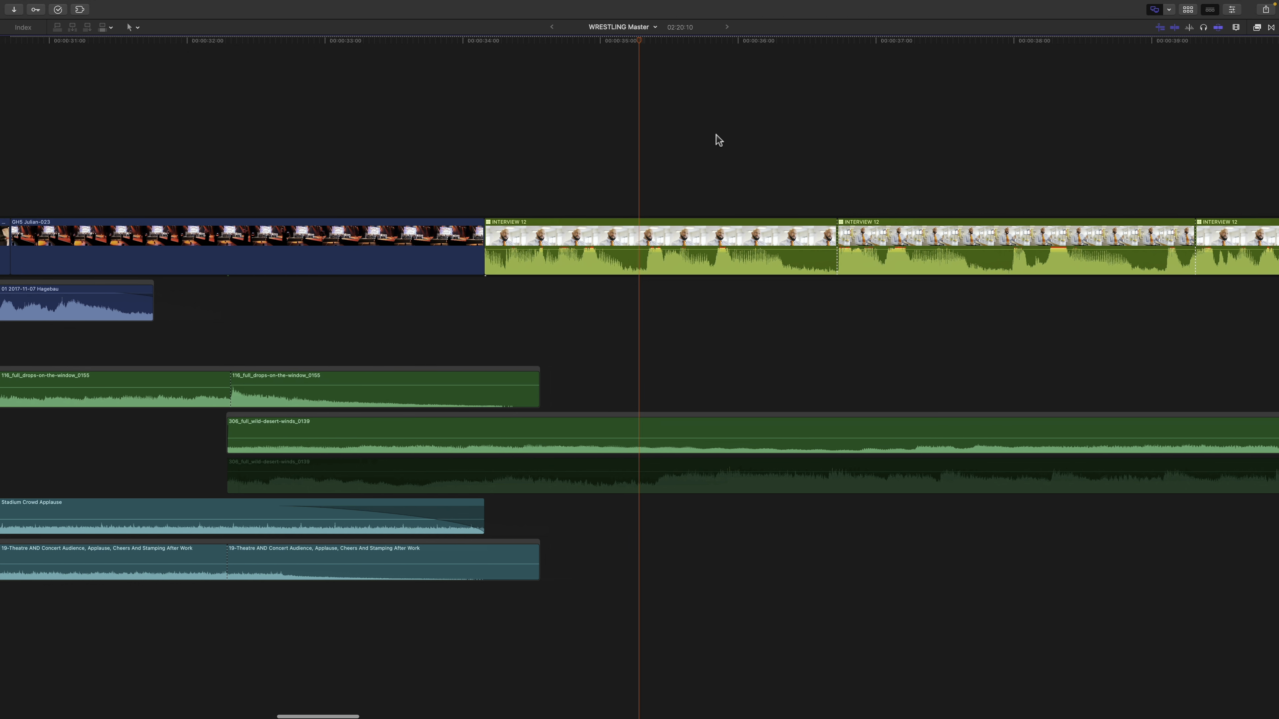
pyautogui.press('space')
pyautogui.hscroll(-5, 720, 140)
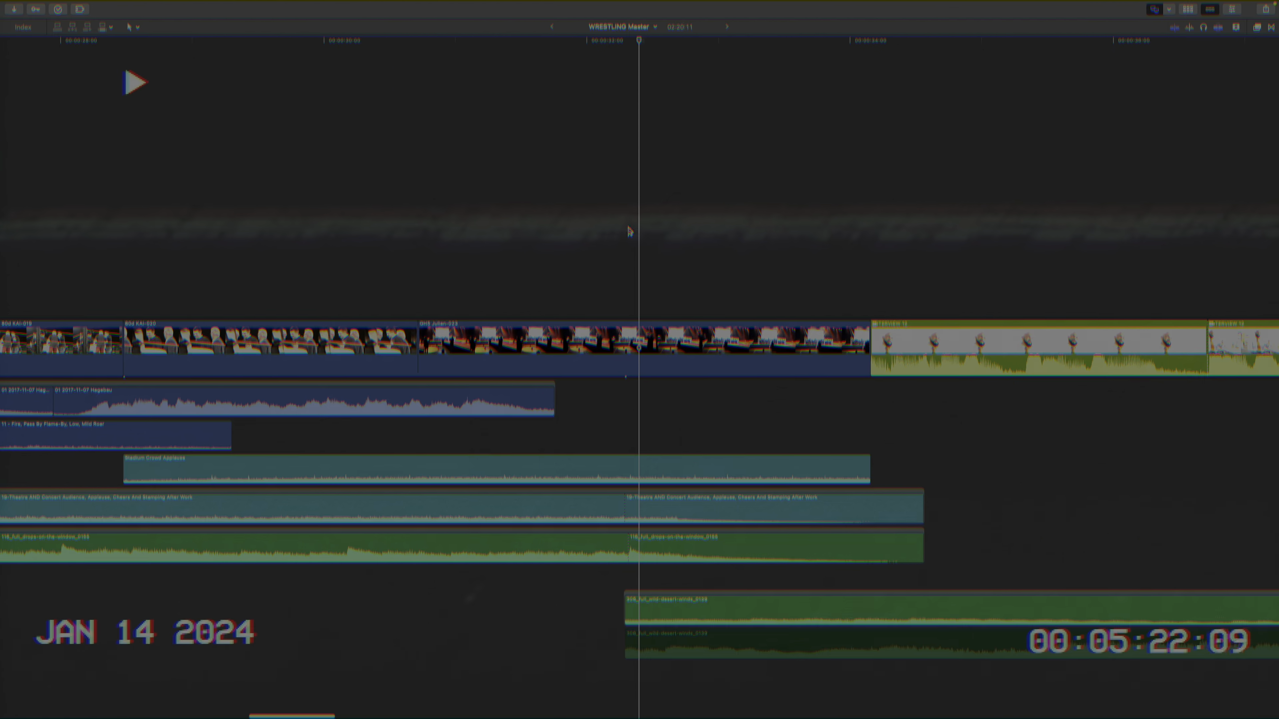
pyautogui.press('super+minus')
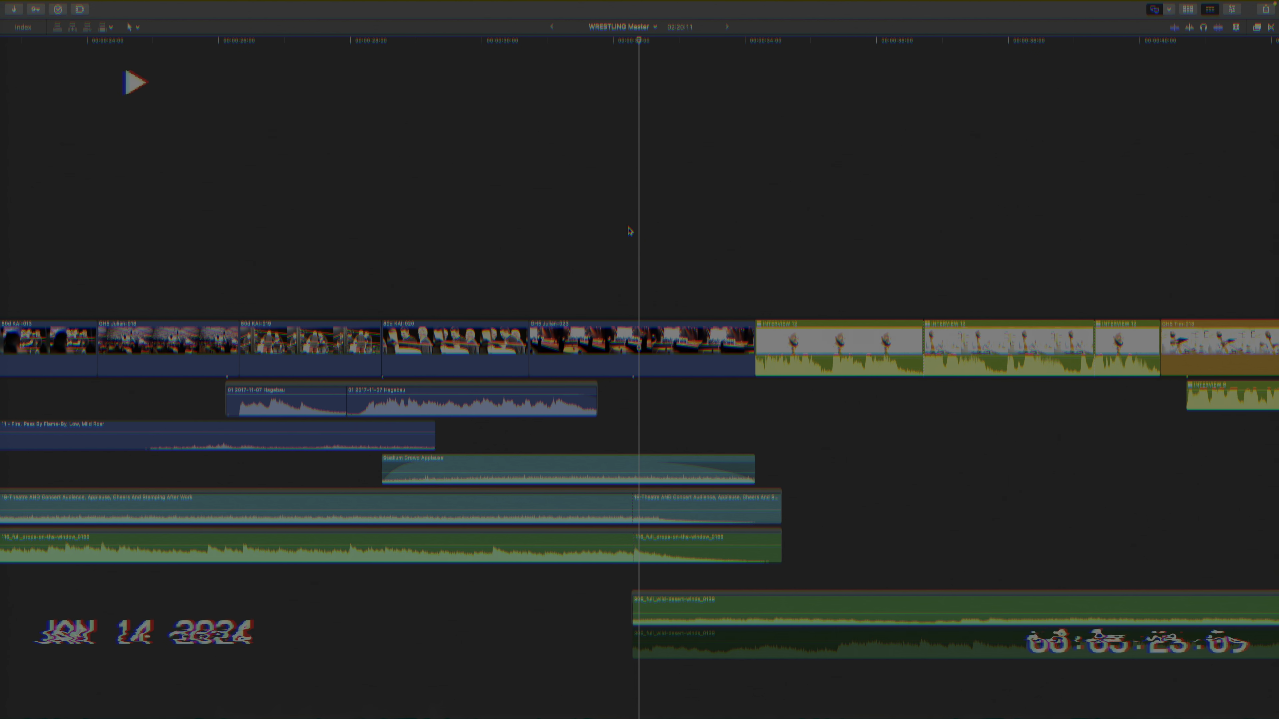
pyautogui.press('space')
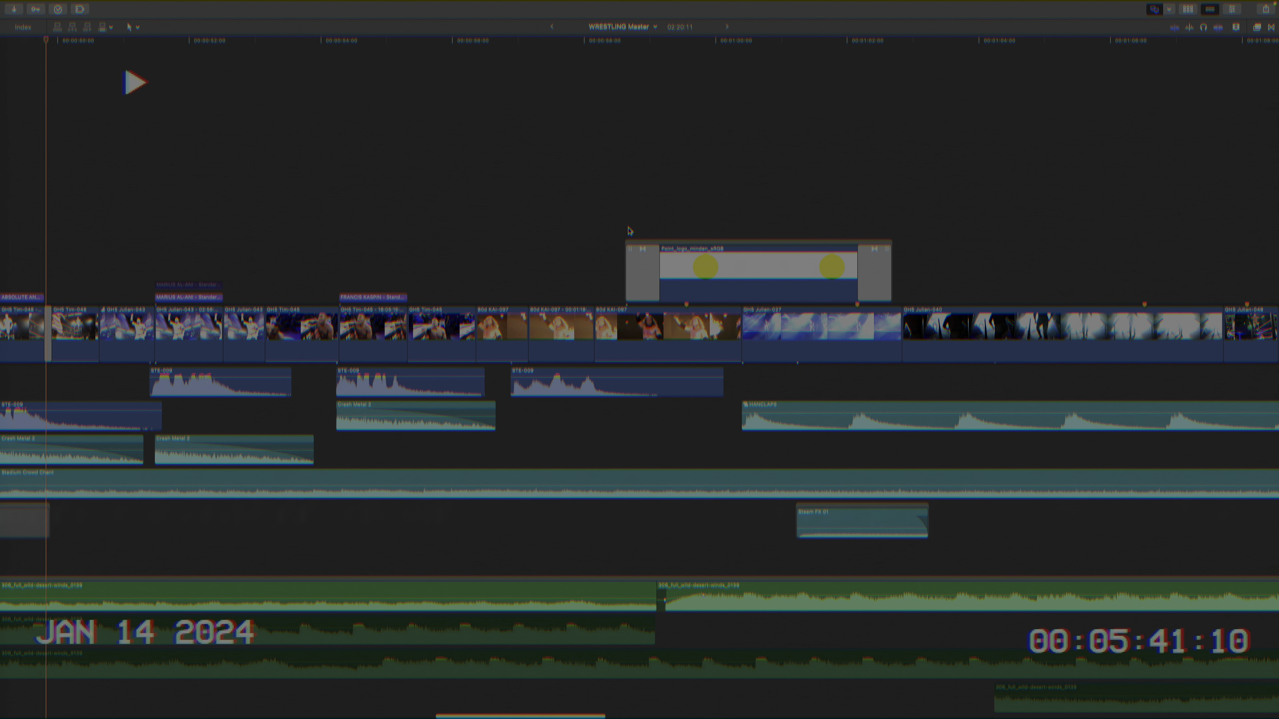
# Examine the clip and audio arrangement of the WRESTLING Master timeline around the INTERVIEW 12 and INTERVIEW 6 clips.
pyautogui.hscroll(-5, 628, 227)
pyautogui.hscroll(2, 628, 228)
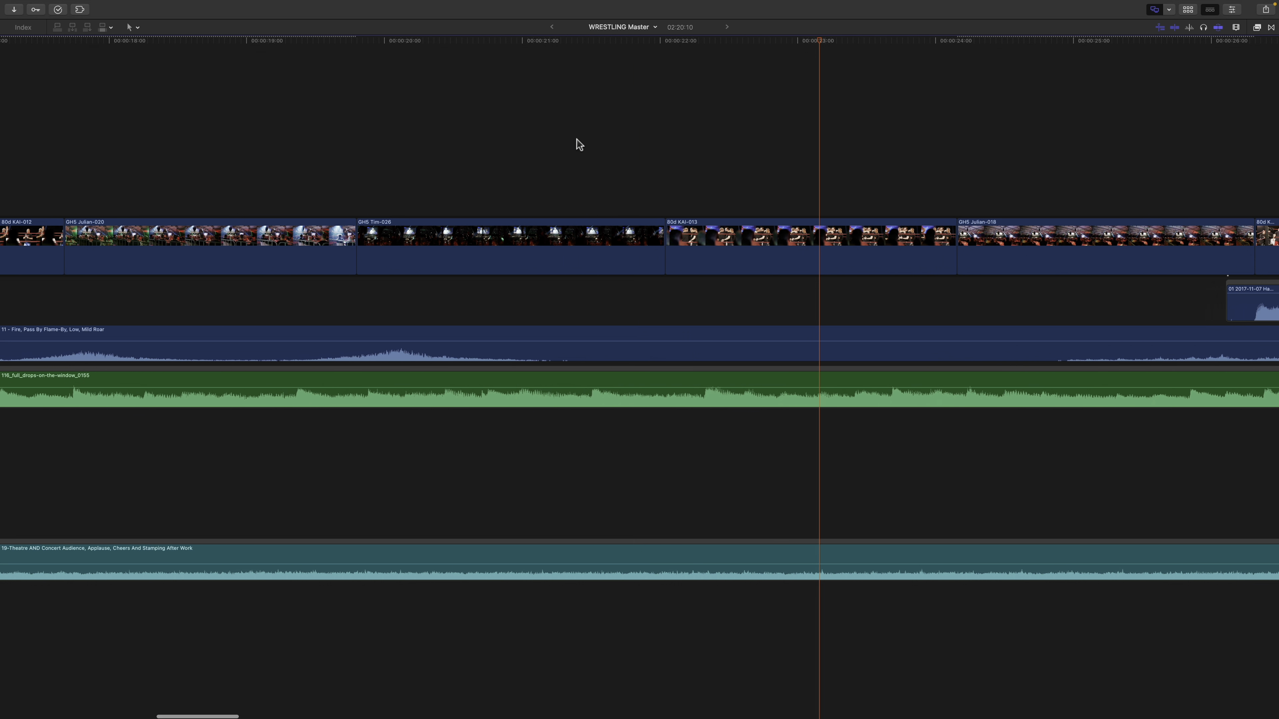
pyautogui.hscroll(10, 577, 139)
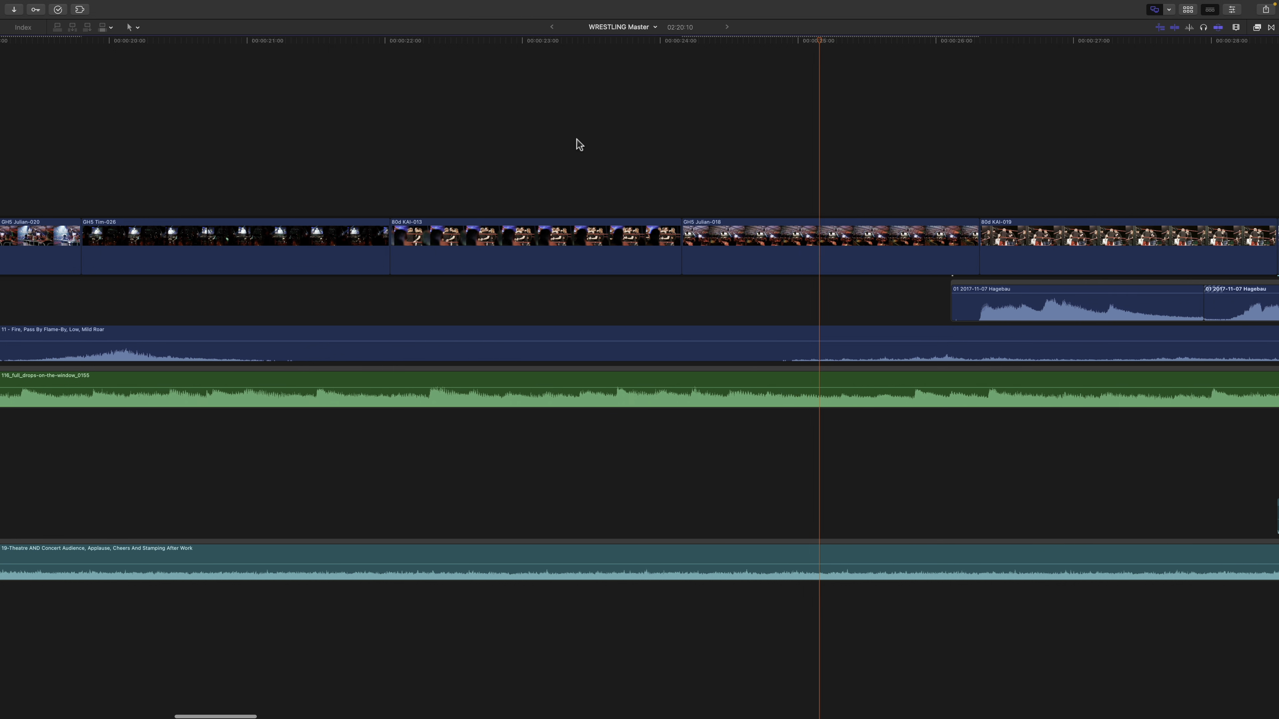
pyautogui.hscroll(15, 576, 139)
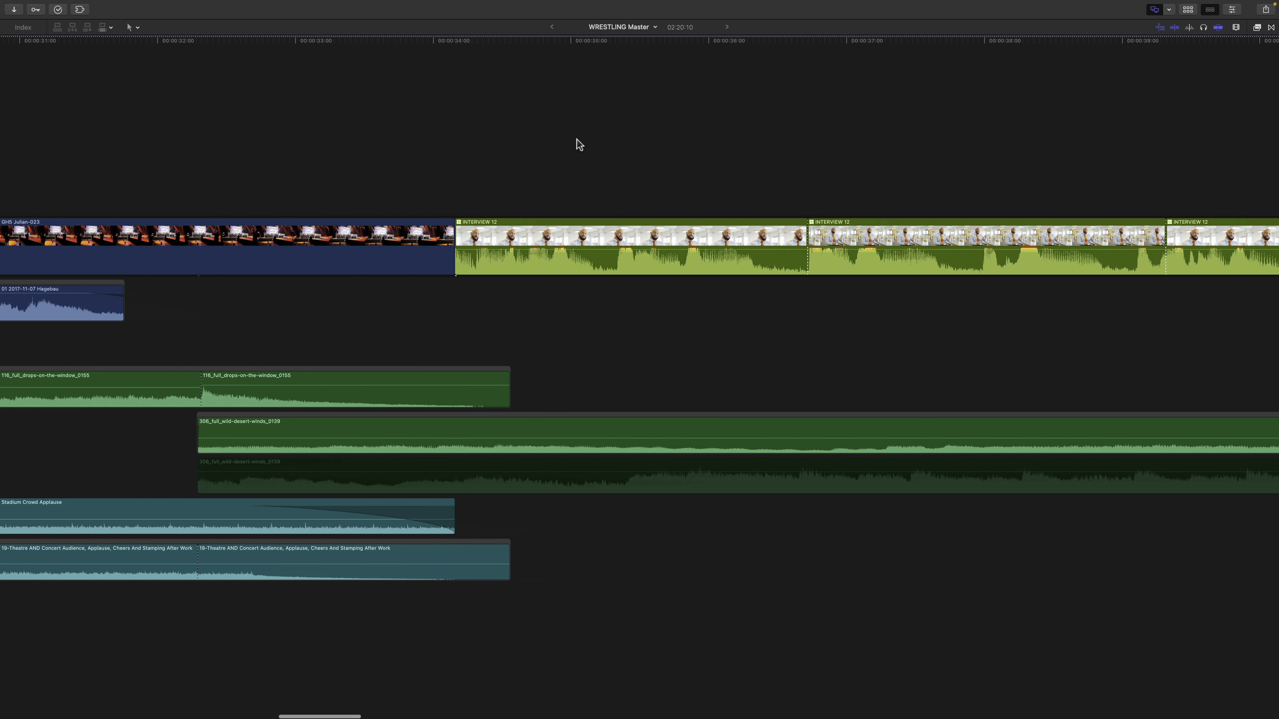
pyautogui.hscroll(-6, 576, 139)
pyautogui.hscroll(-13, 577, 139)
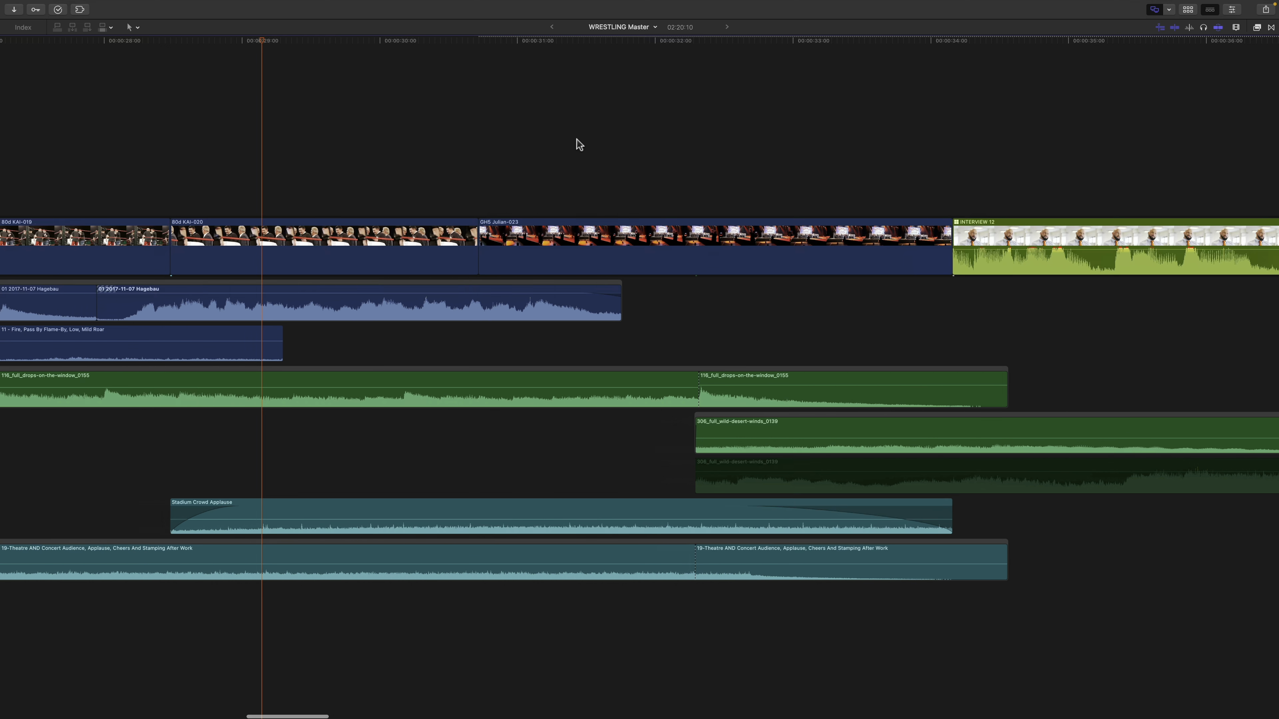
pyautogui.hscroll(9, 577, 139)
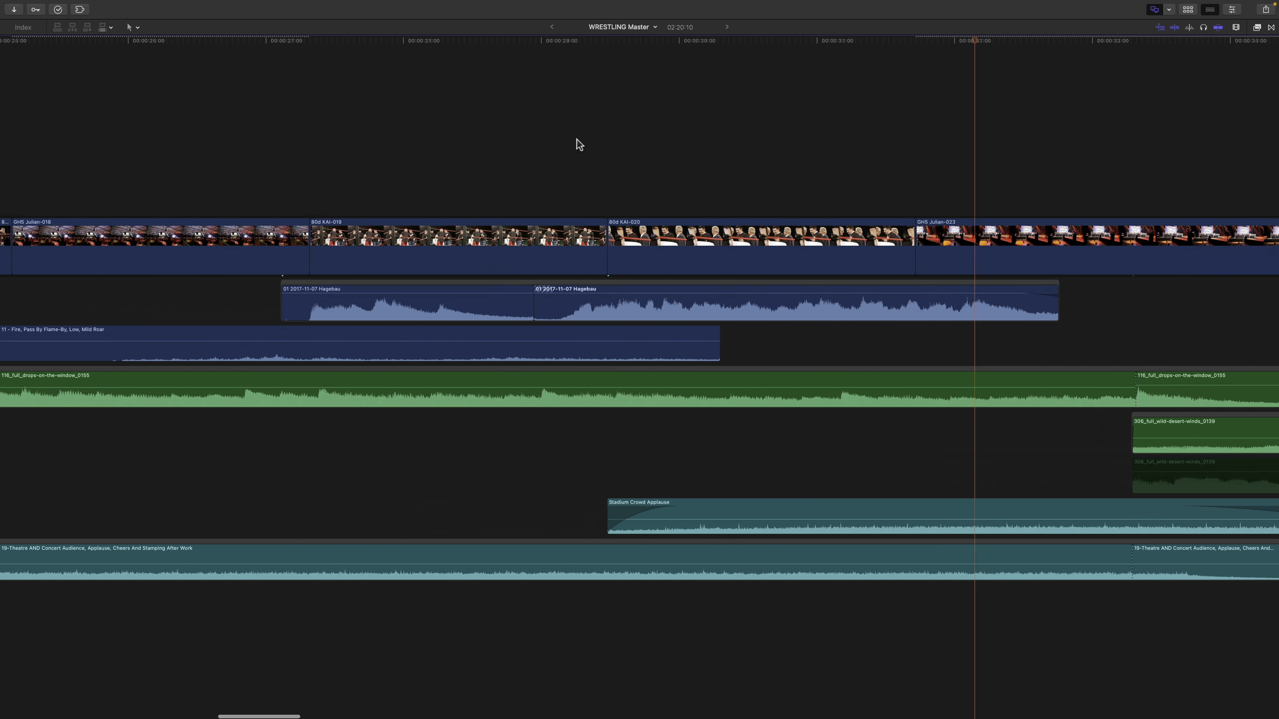
pyautogui.hscroll(-2, 576, 139)
pyautogui.hscroll(5, 577, 139)
pyautogui.hscroll(8, 576, 139)
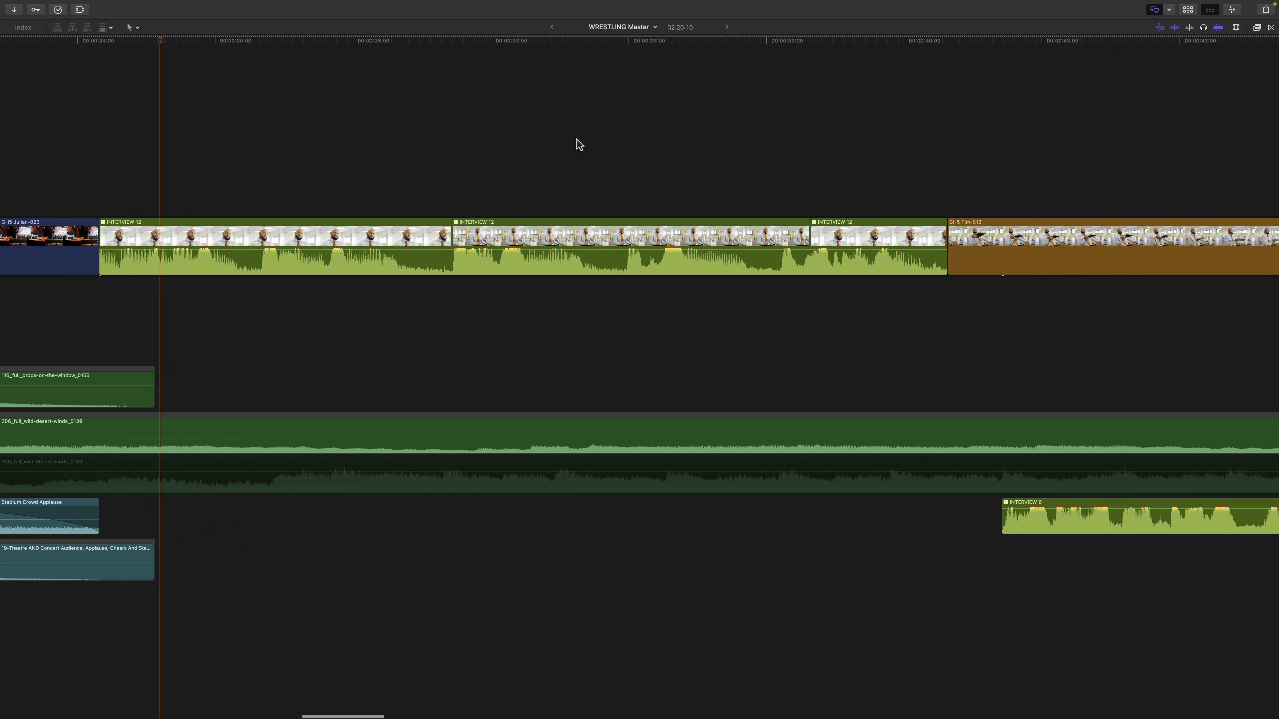
pyautogui.hscroll(-5, 576, 139)
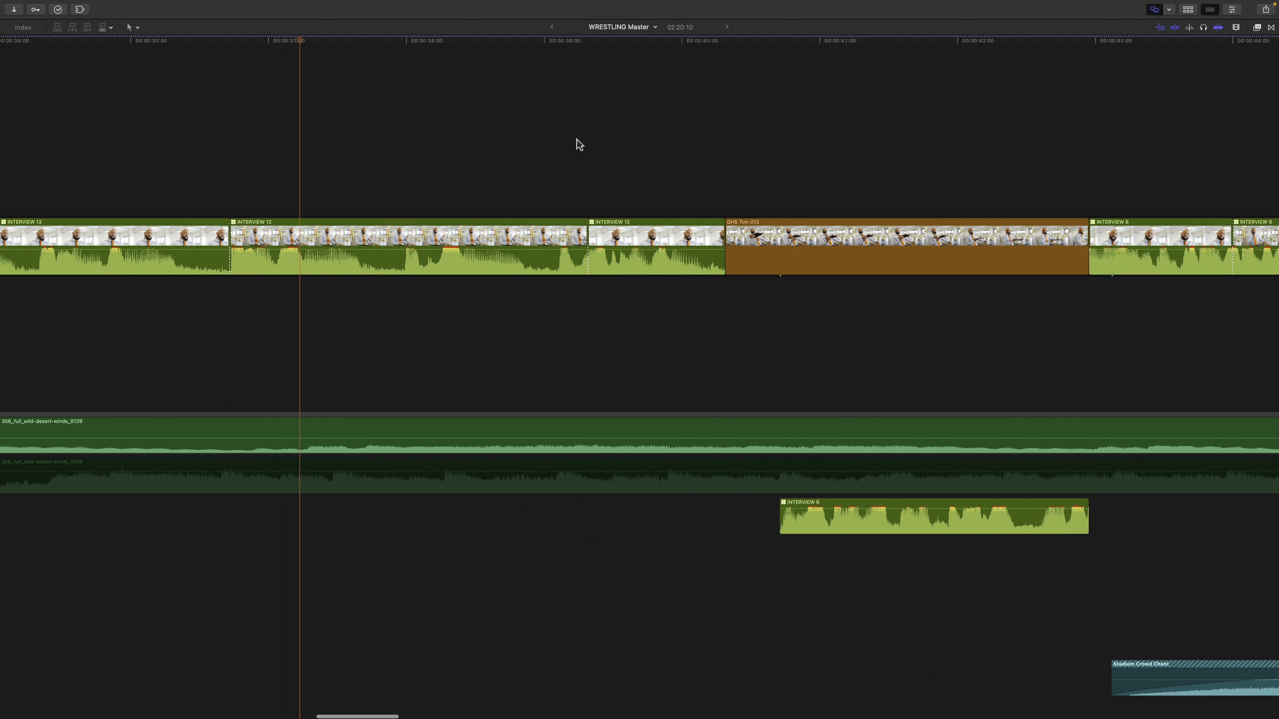
pyautogui.hscroll(-9, 577, 139)
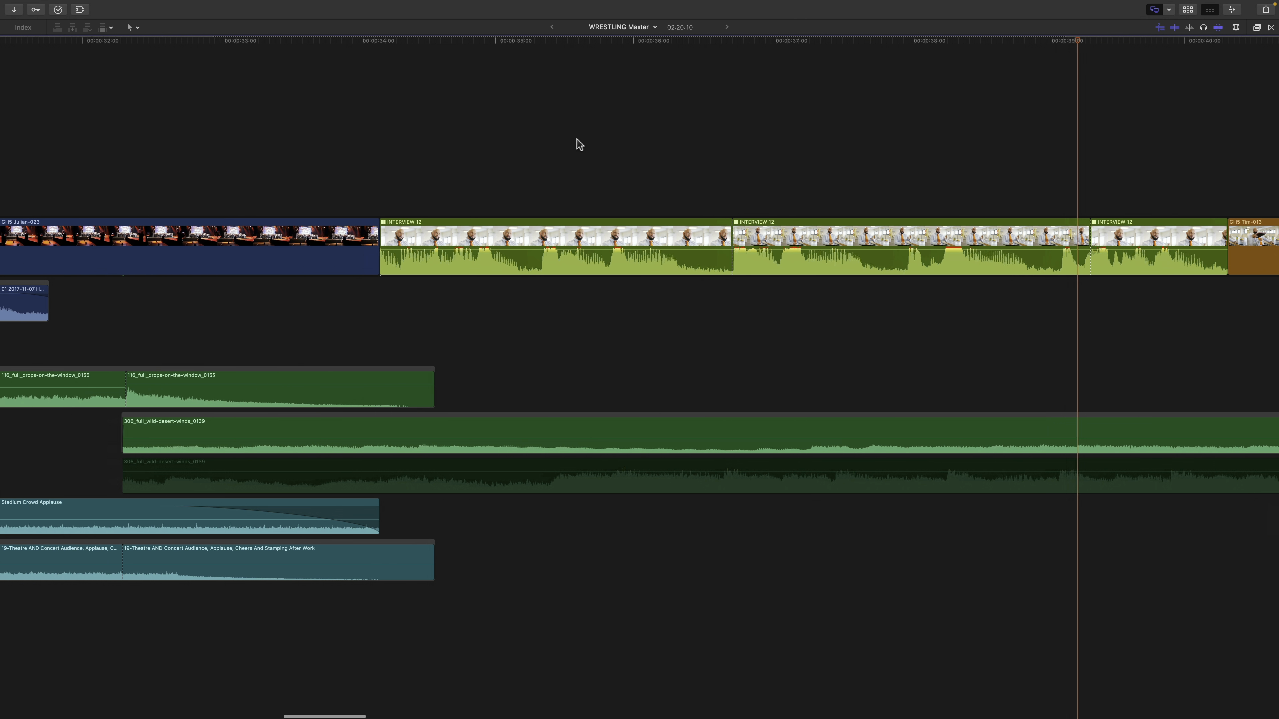
pyautogui.hscroll(10, 576, 139)
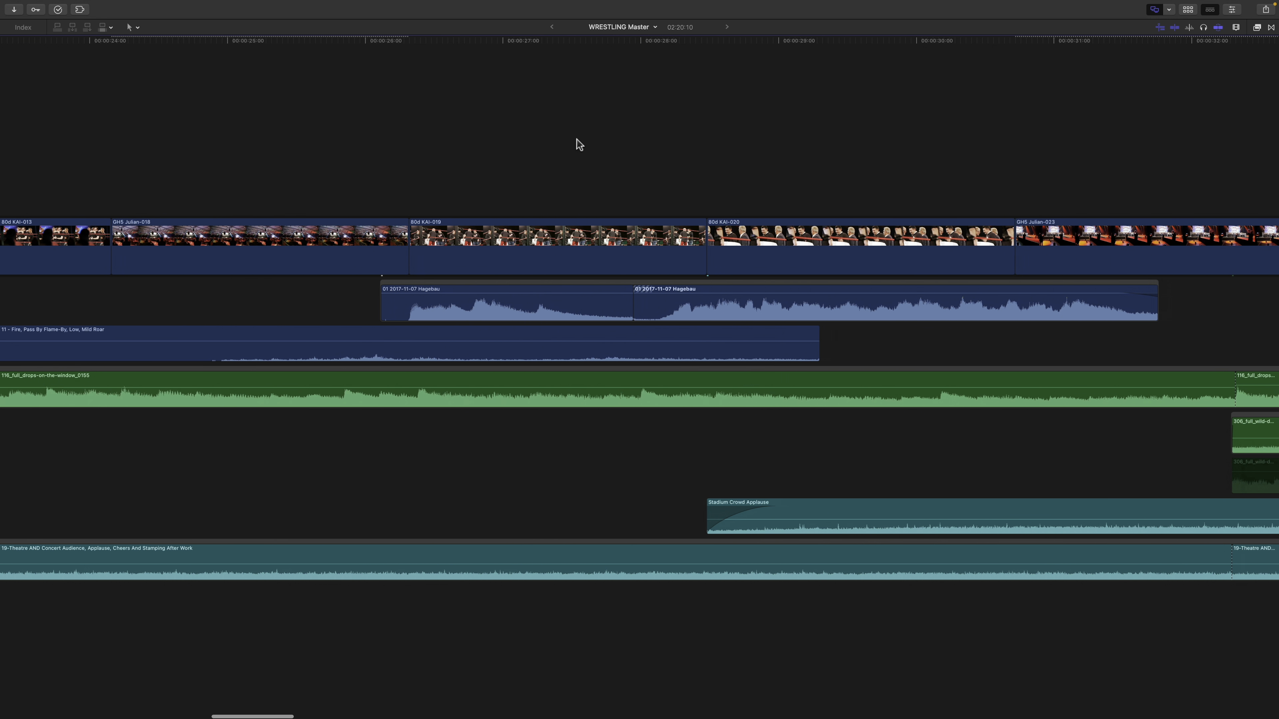
pyautogui.hscroll(7, 568, 136)
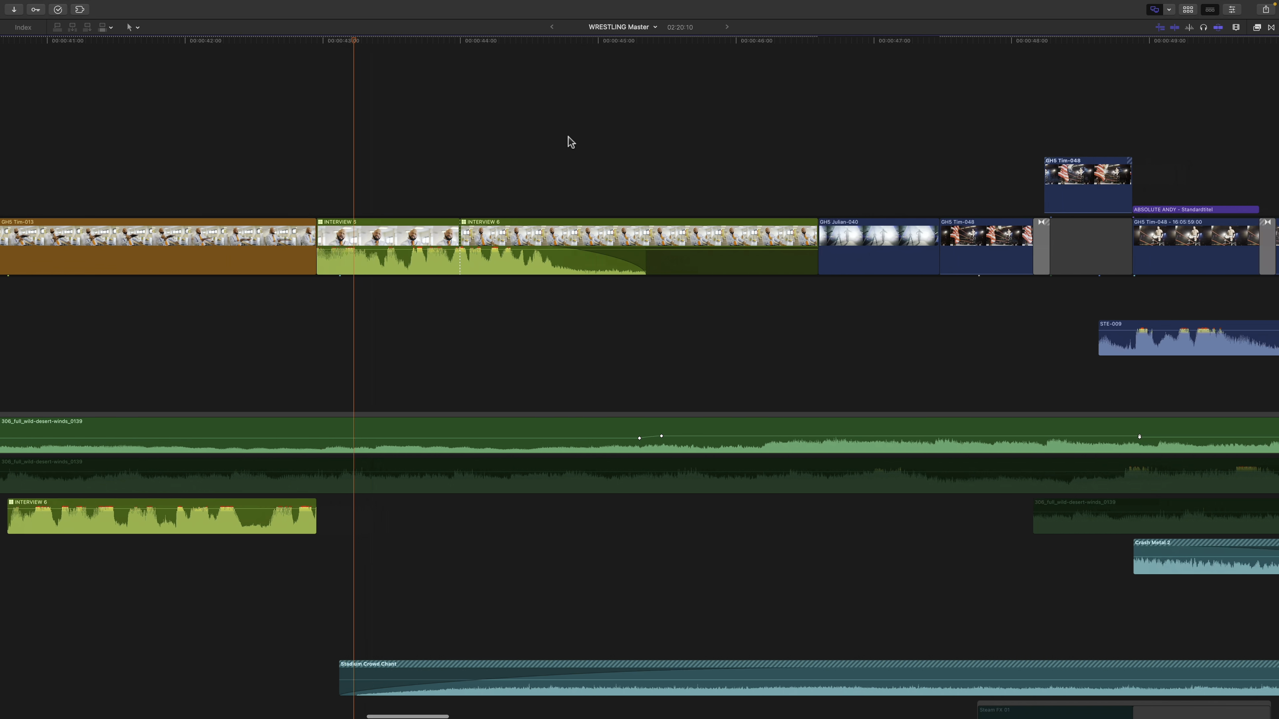
pyautogui.hscroll(-5, 579, 136)
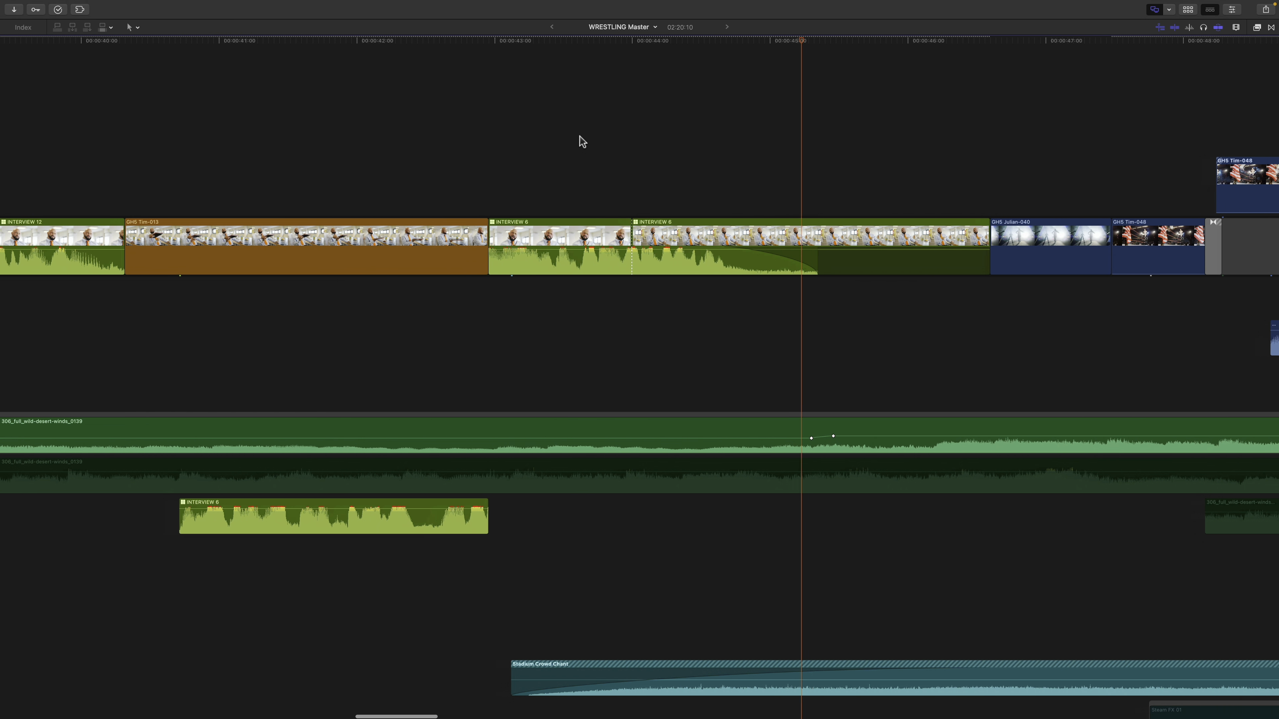
pyautogui.hscroll(8, 582, 141)
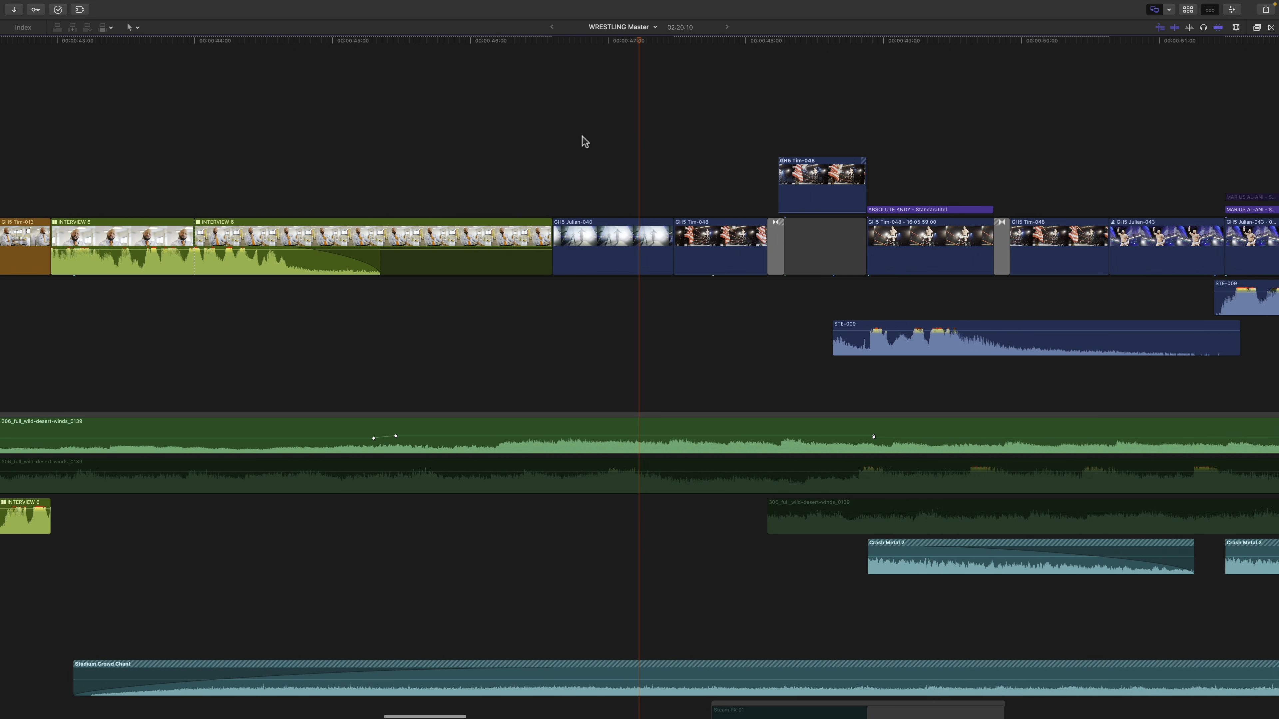
pyautogui.hscroll(6, 581, 136)
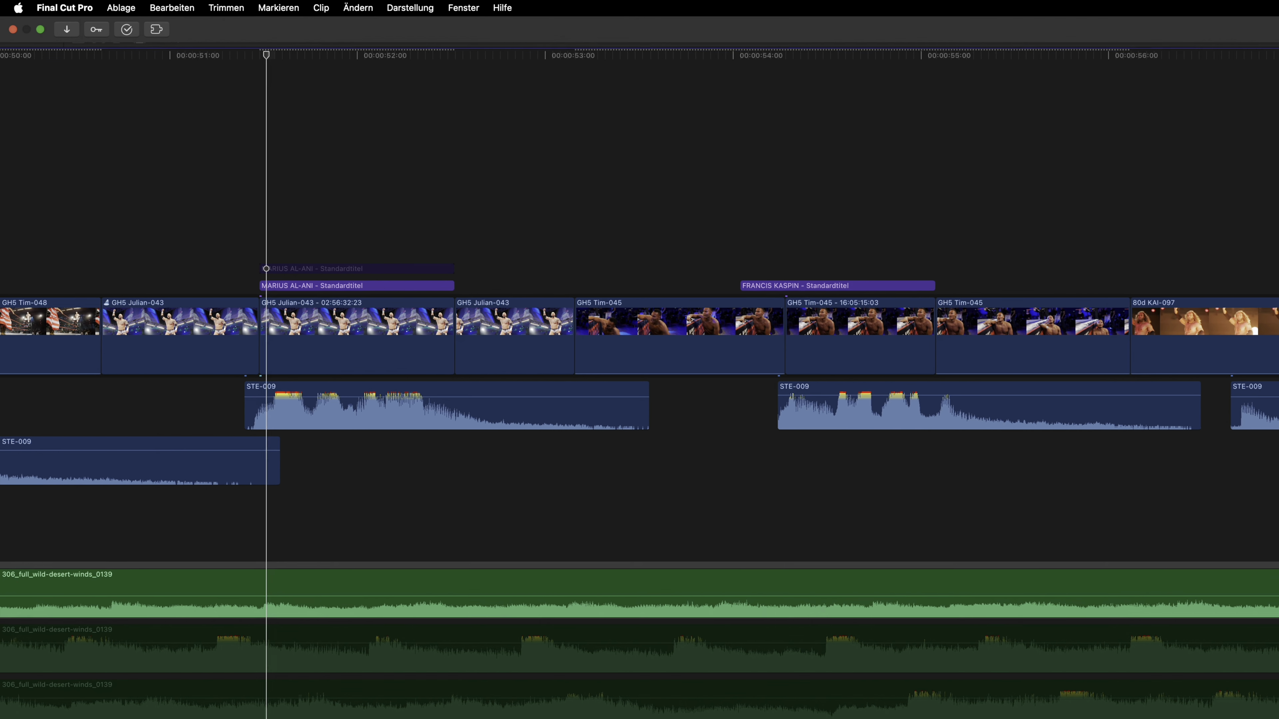
# Toggle the Clip-Skimming option for the timeline and start playback.
pyautogui.click(410, 8)
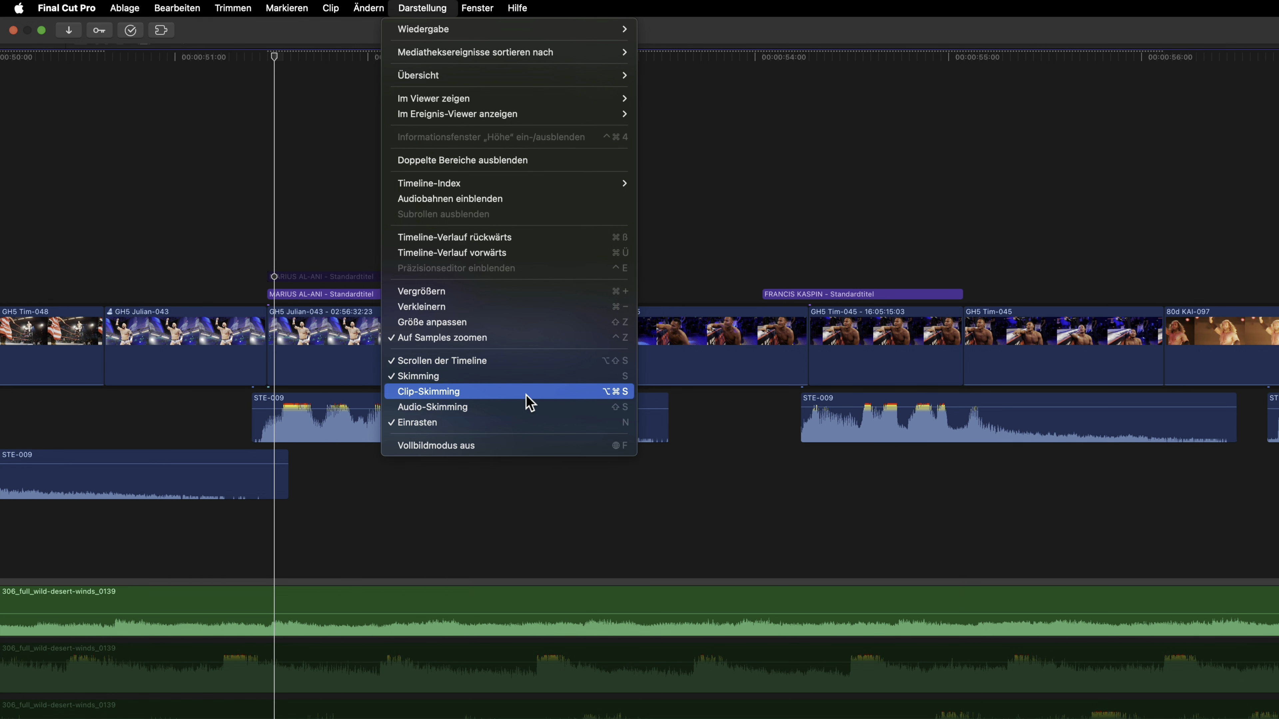
pyautogui.click(526, 396)
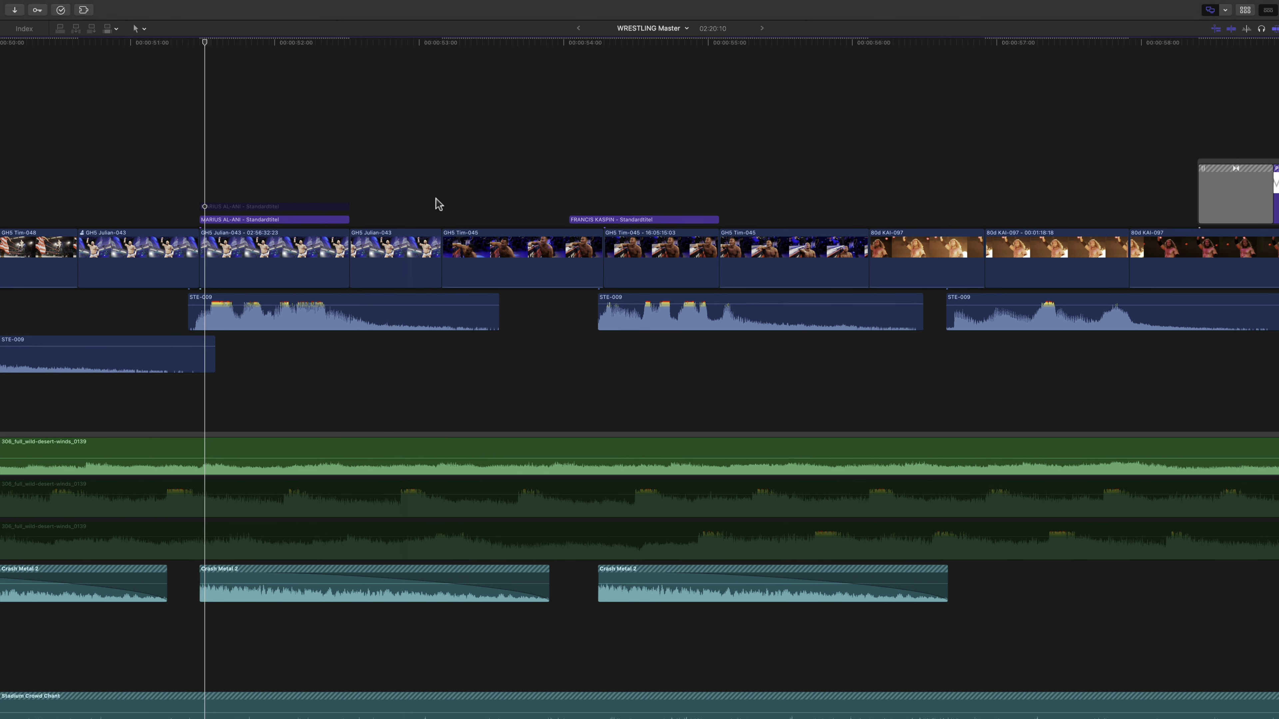
pyautogui.press('space')
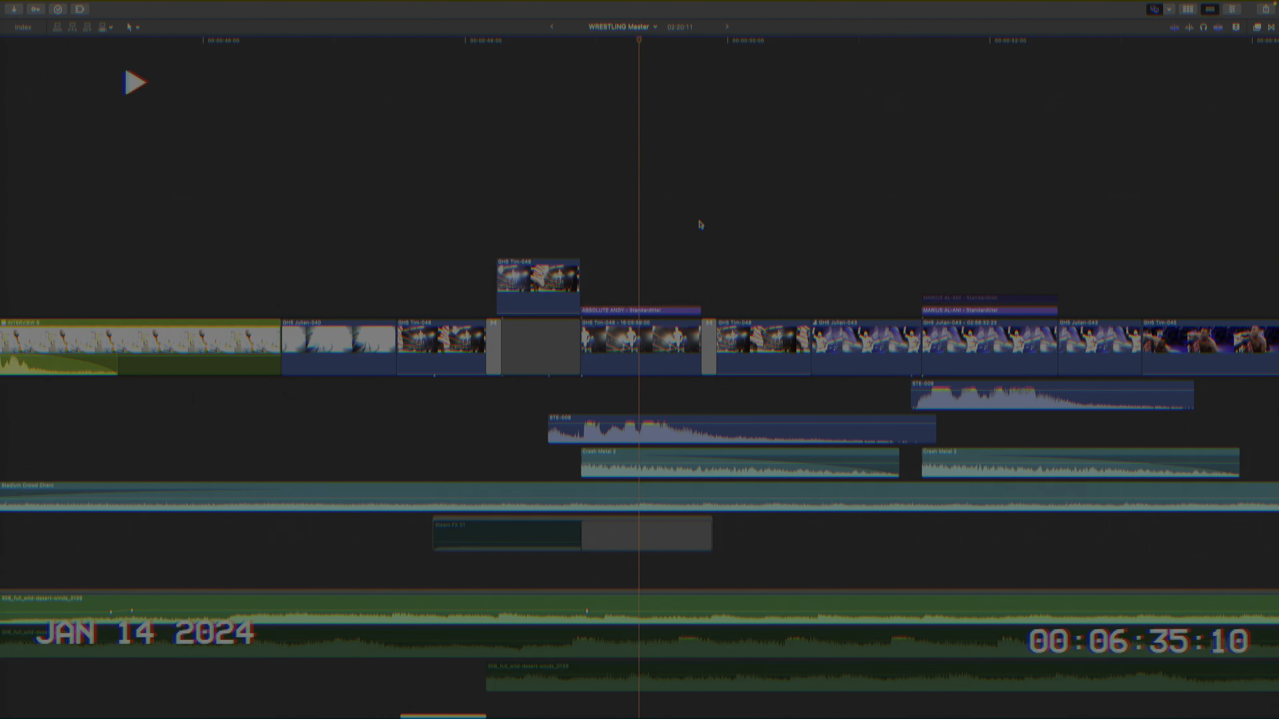
# Play the WRESTLING Master timeline in reverse and increase the reverse playback speed.
pyautogui.press('j')
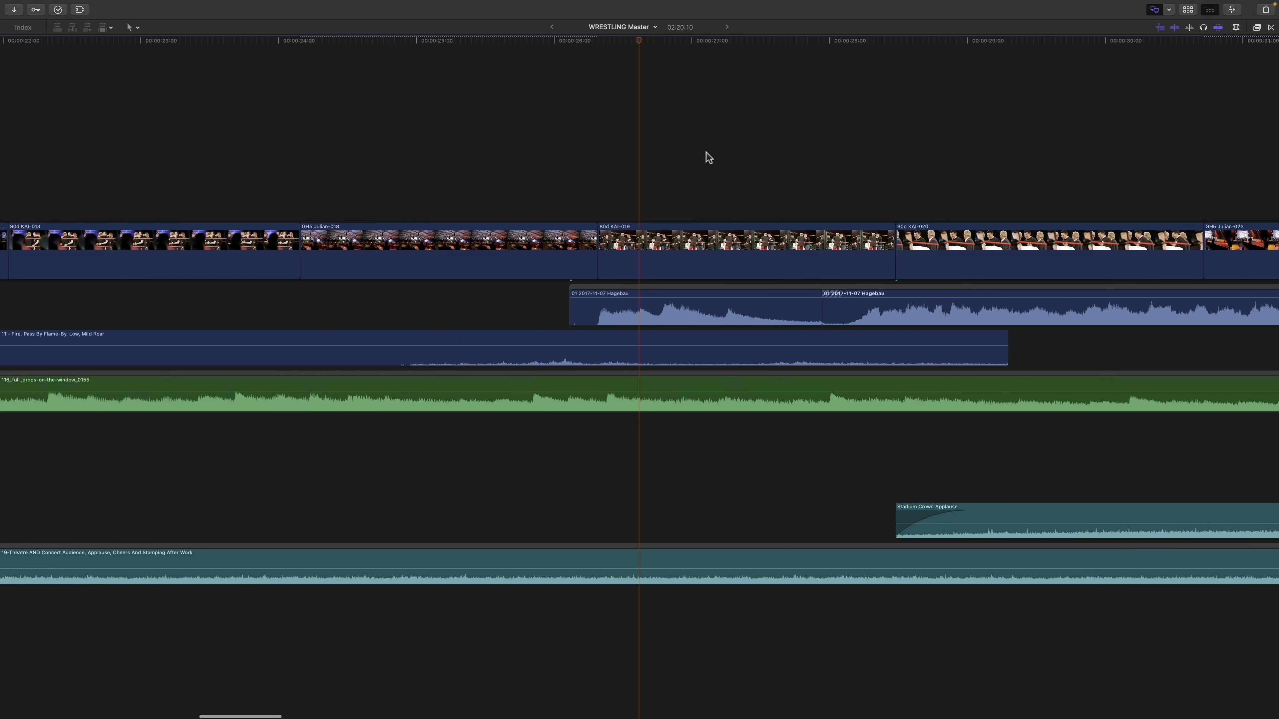
pyautogui.press('j')
pyautogui.press('j')
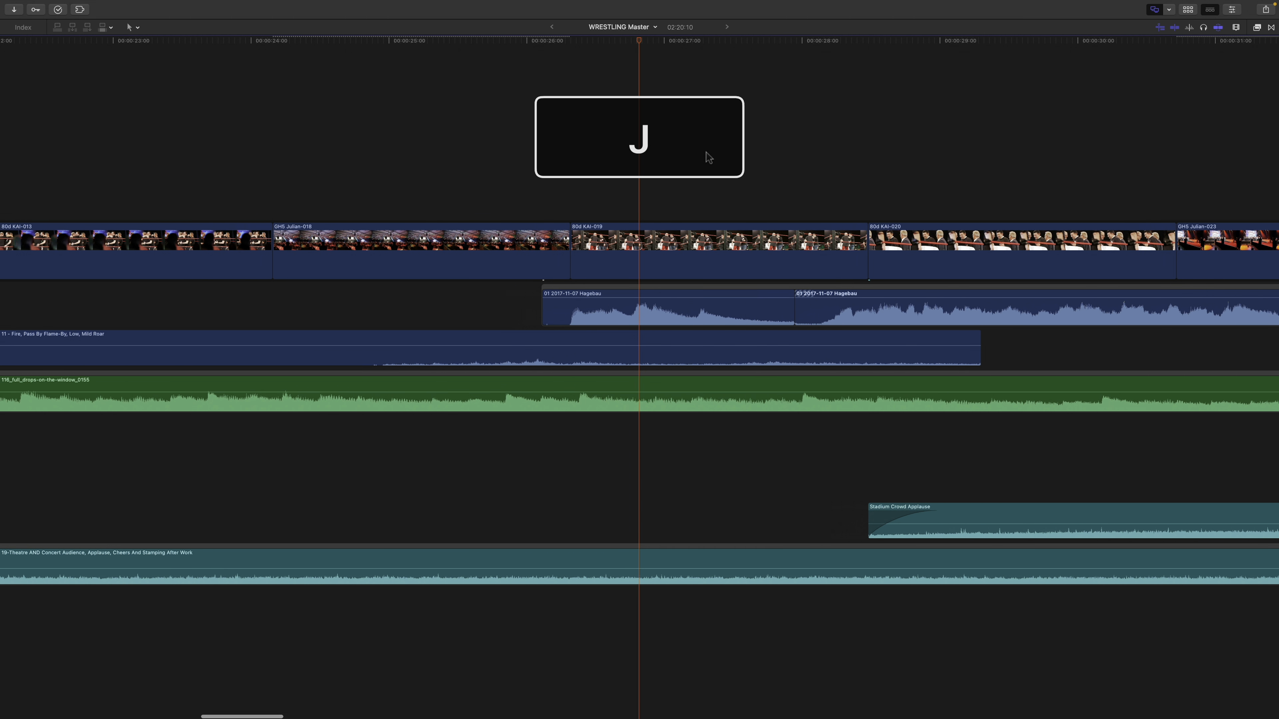
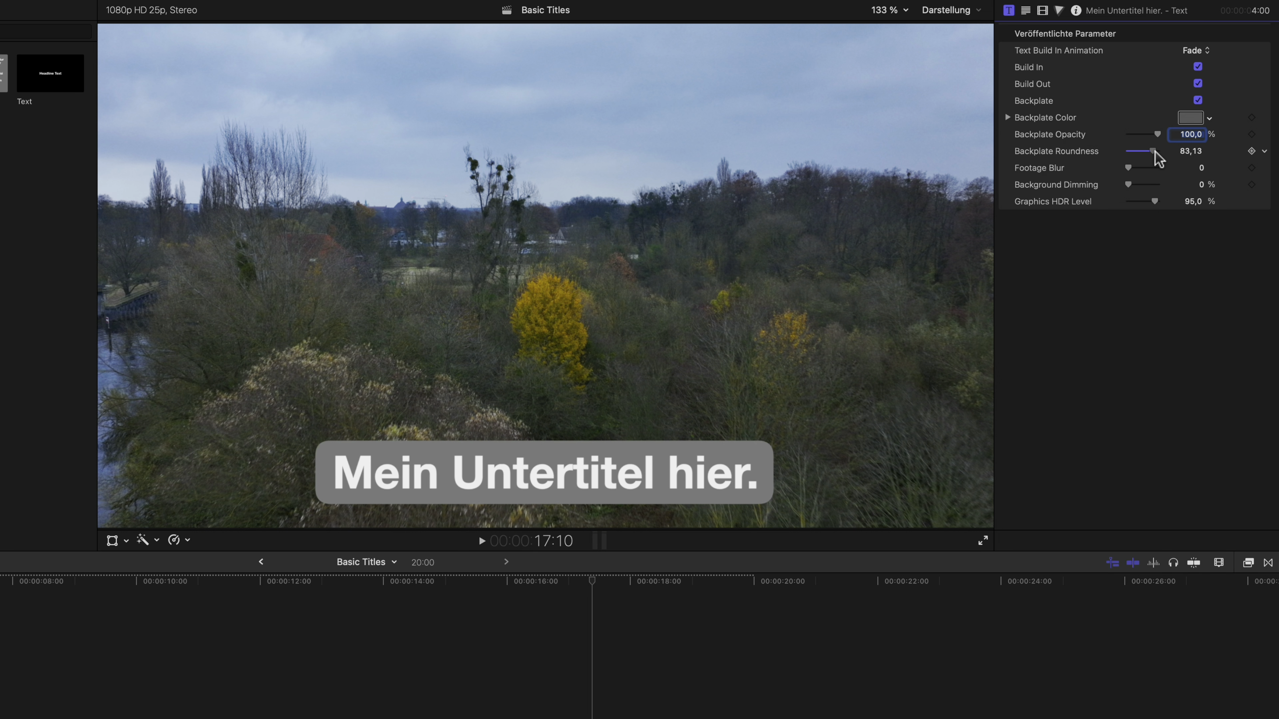
# Set the font of the "Mein Untertitel hier." title to Roboto Condensed in the Regular style.
pyautogui.scroll(-15, 1142, 137)
pyautogui.click(1141, 135)
pyautogui.click(1186, 133)
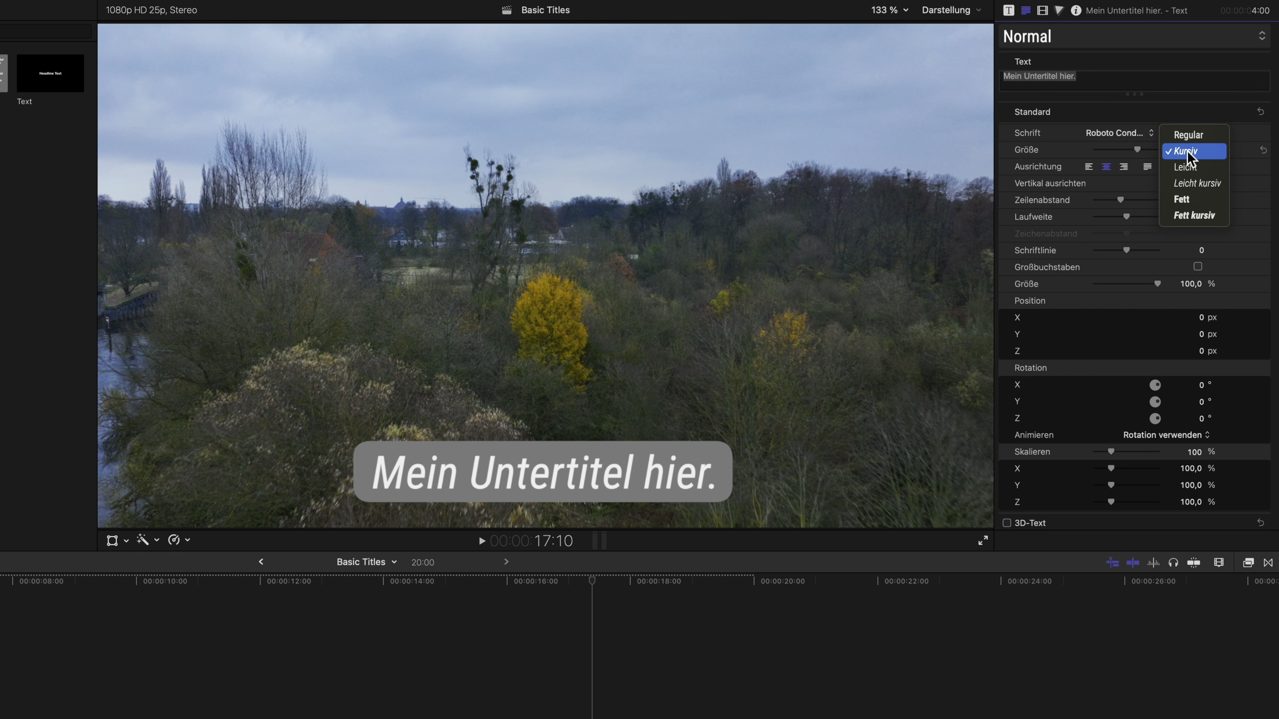
pyautogui.click(1186, 134)
pyautogui.scroll(-1, 1121, 152)
# Set the subtitle's Text Build In Animation to Rise and play back the title.
pyautogui.click(1008, 10)
pyautogui.click(1208, 50)
pyautogui.click(1197, 68)
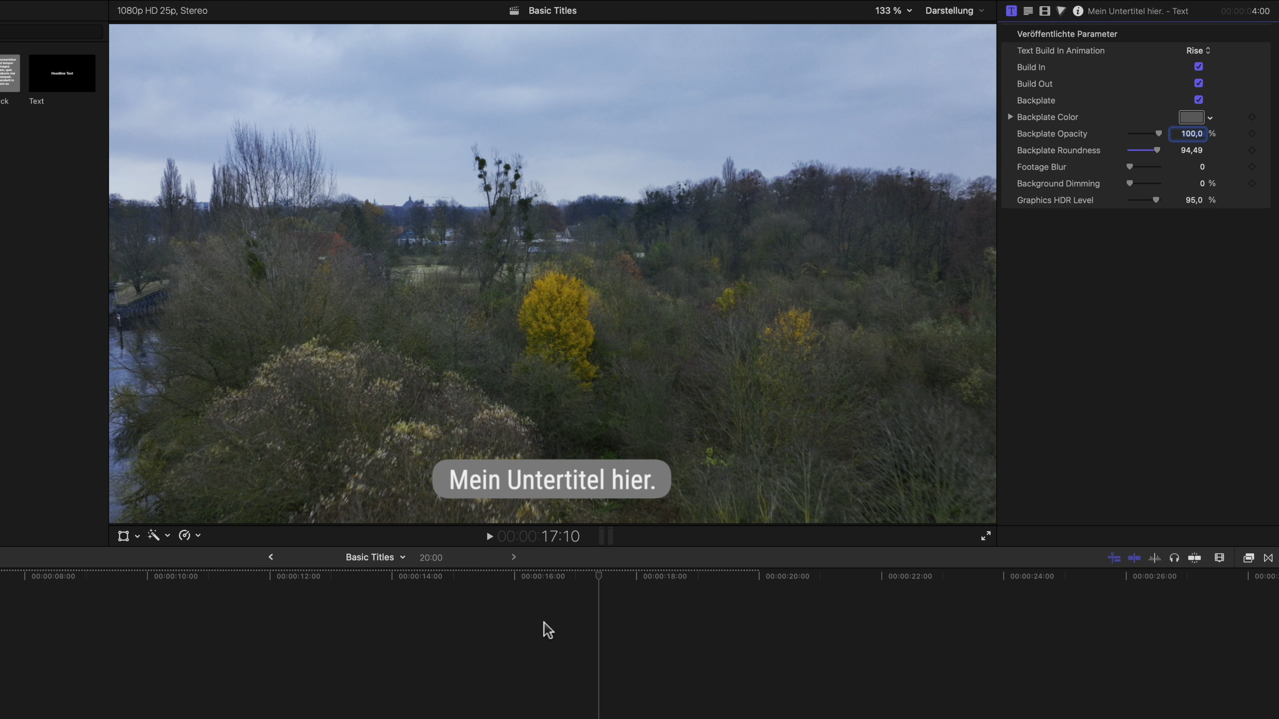
pyautogui.press('space')
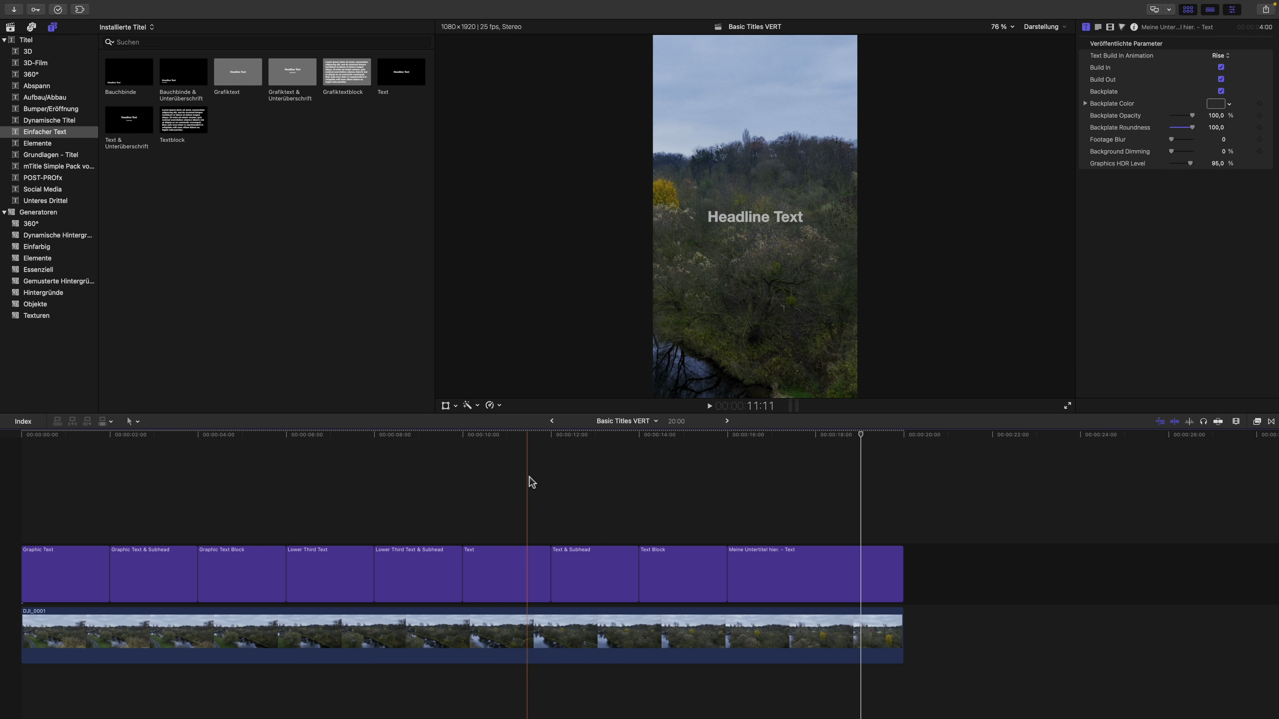
pyautogui.press('space')
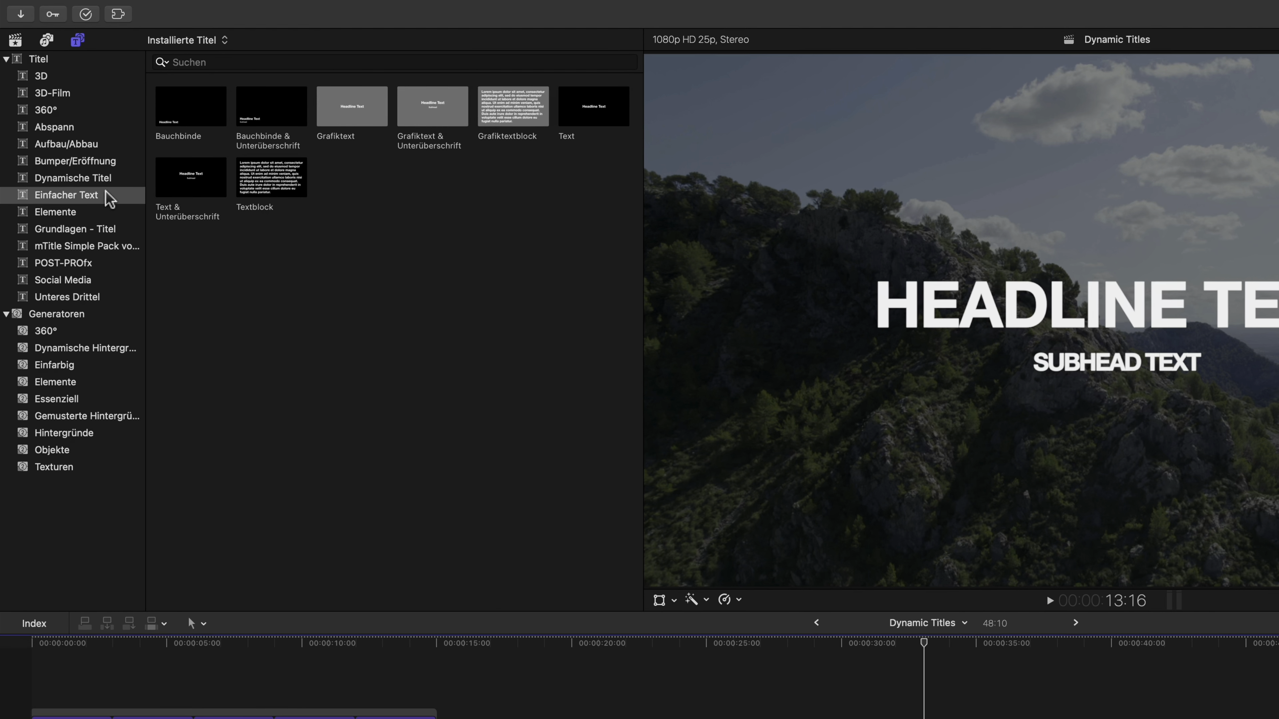
# Show the Dynamische Titel category and play the title clips from the start of the Dynamic Titles timeline.
pyautogui.click(68, 127)
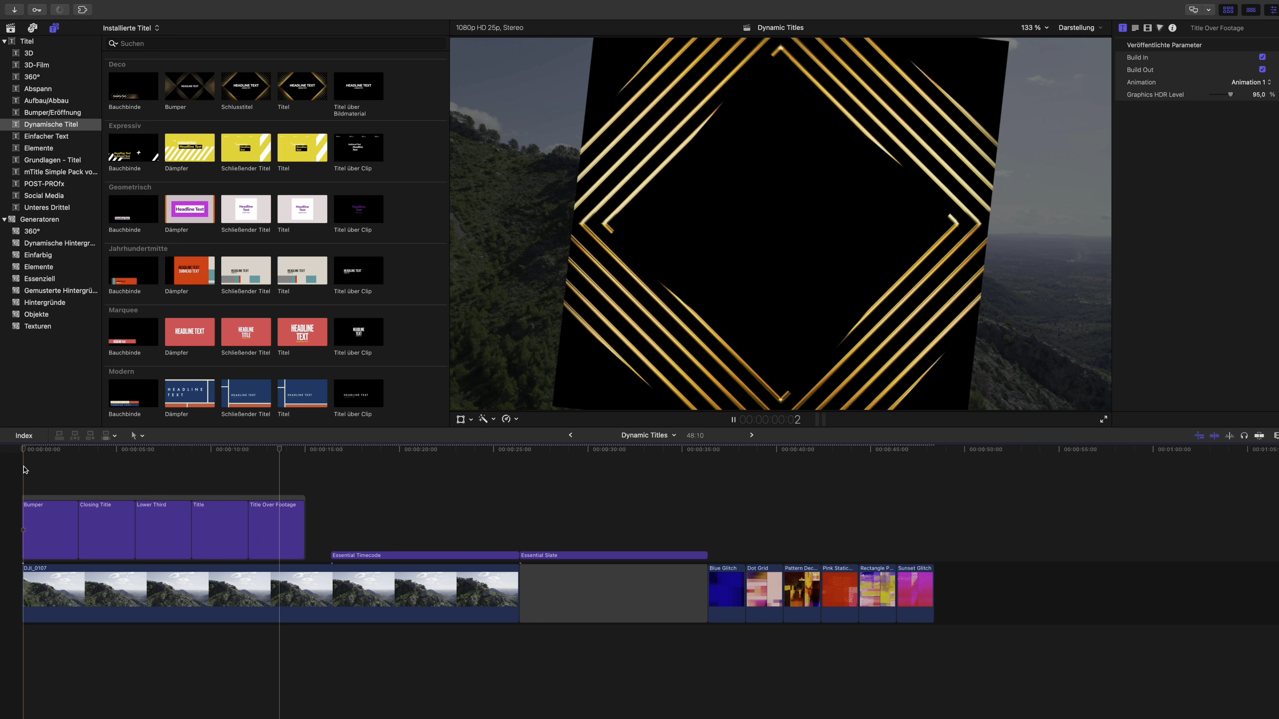
pyautogui.press('space')
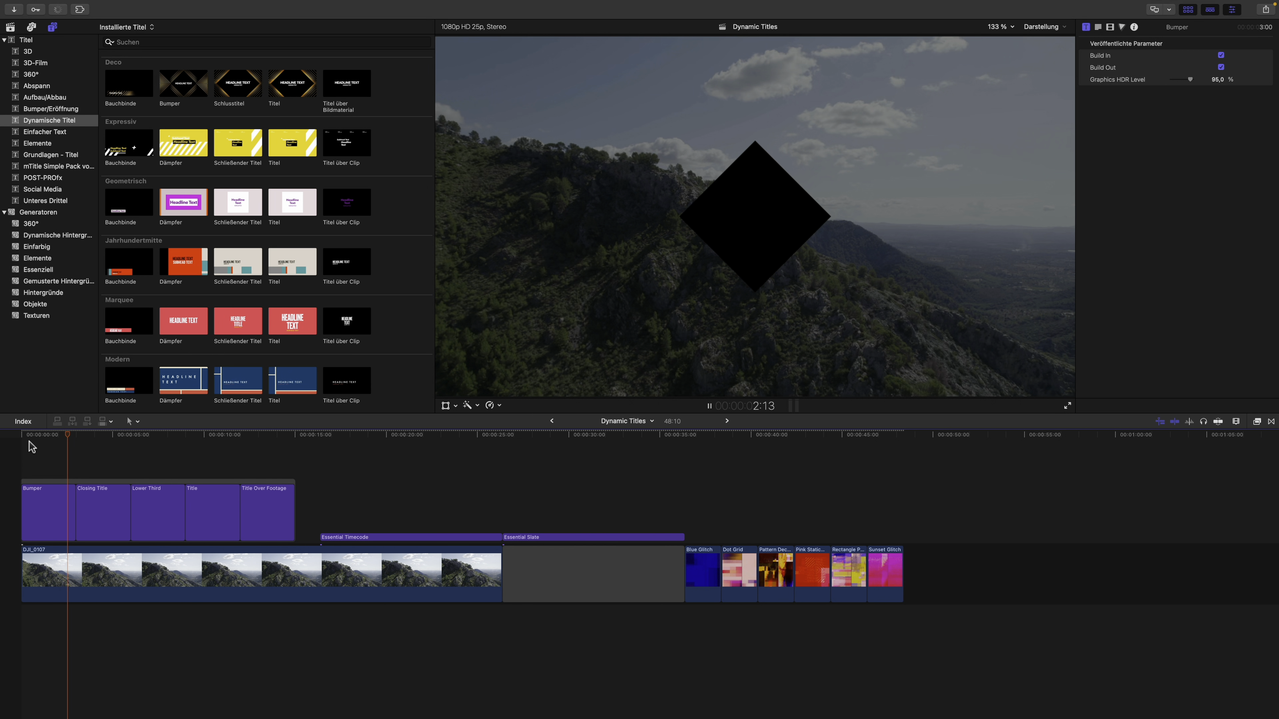
pyautogui.press('space')
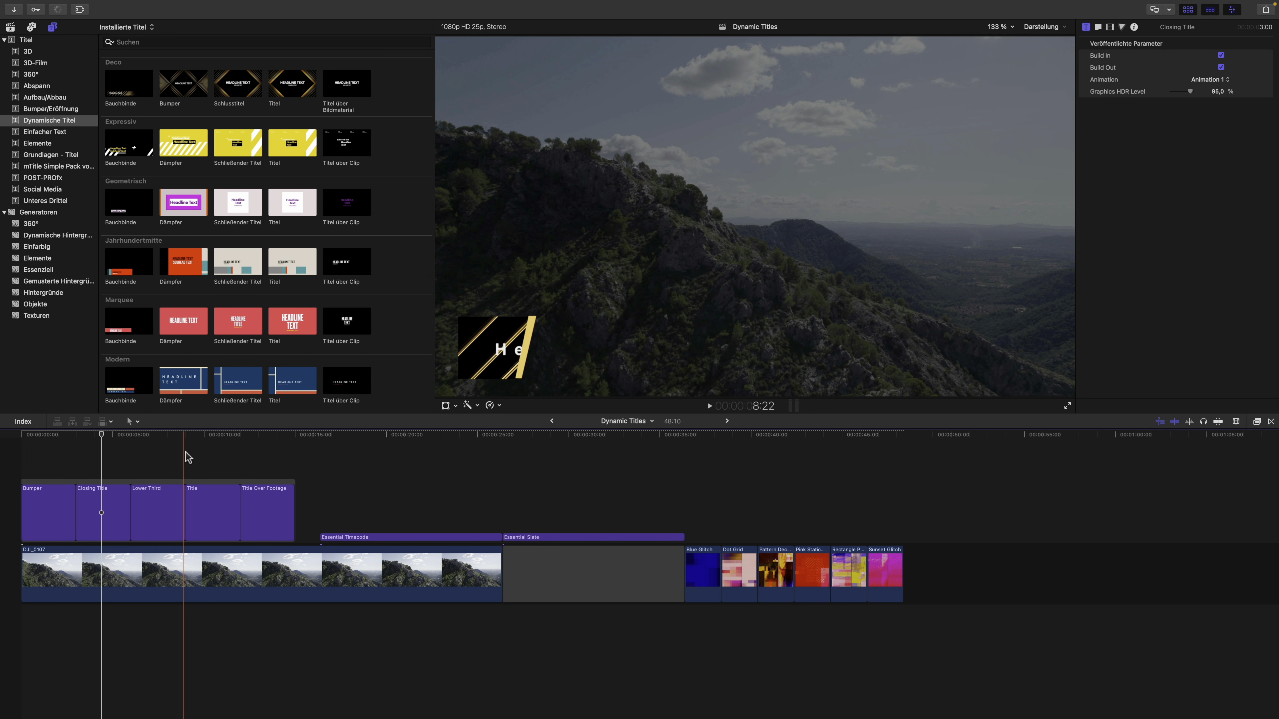
# Show the Dynamische Übergänge category in the transitions browser.
pyautogui.click(1271, 421)
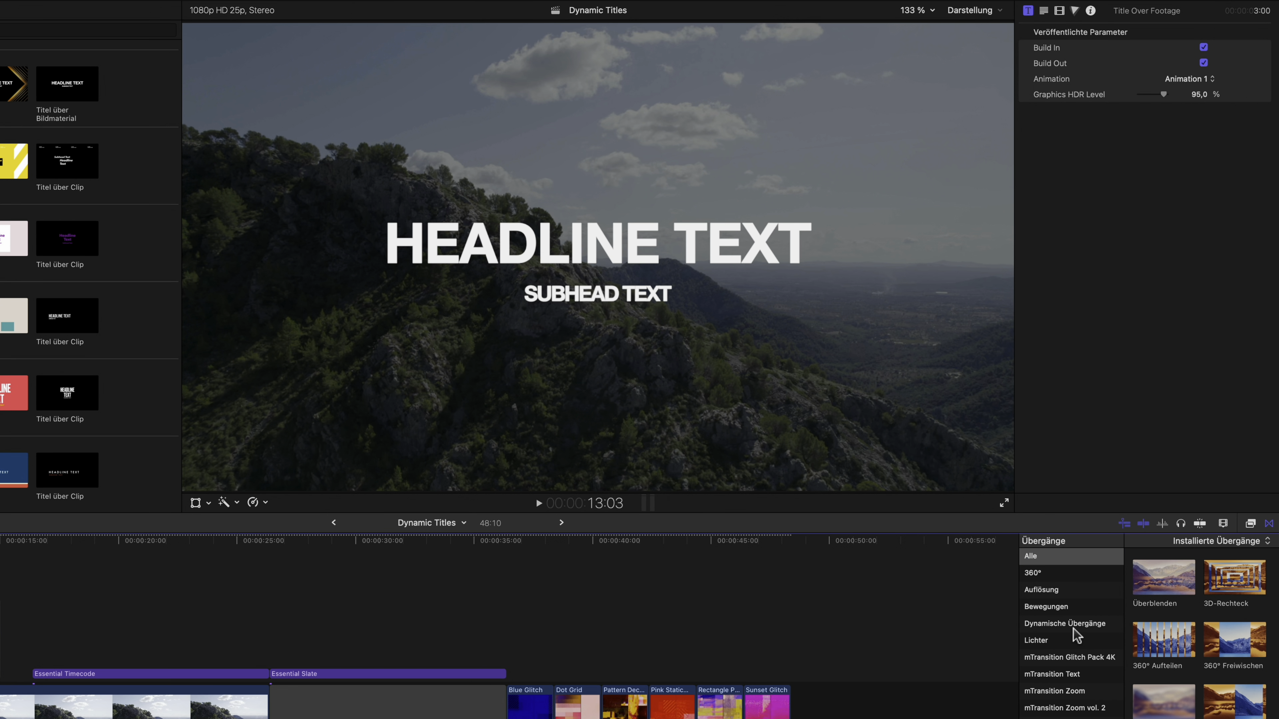
pyautogui.click(1115, 564)
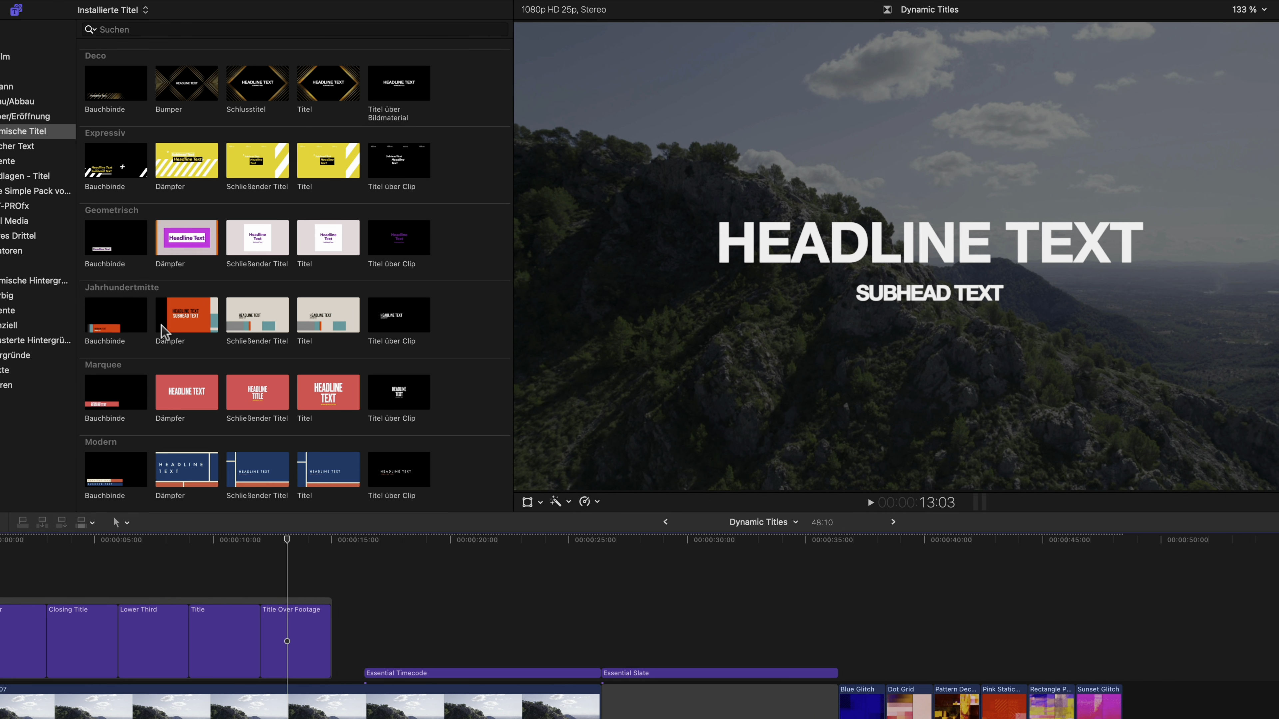
# Show the Grundlagen - Titel category and preview the Essenziell – Tafel and Essenziell – Zeitcode titles.
pyautogui.click(77, 177)
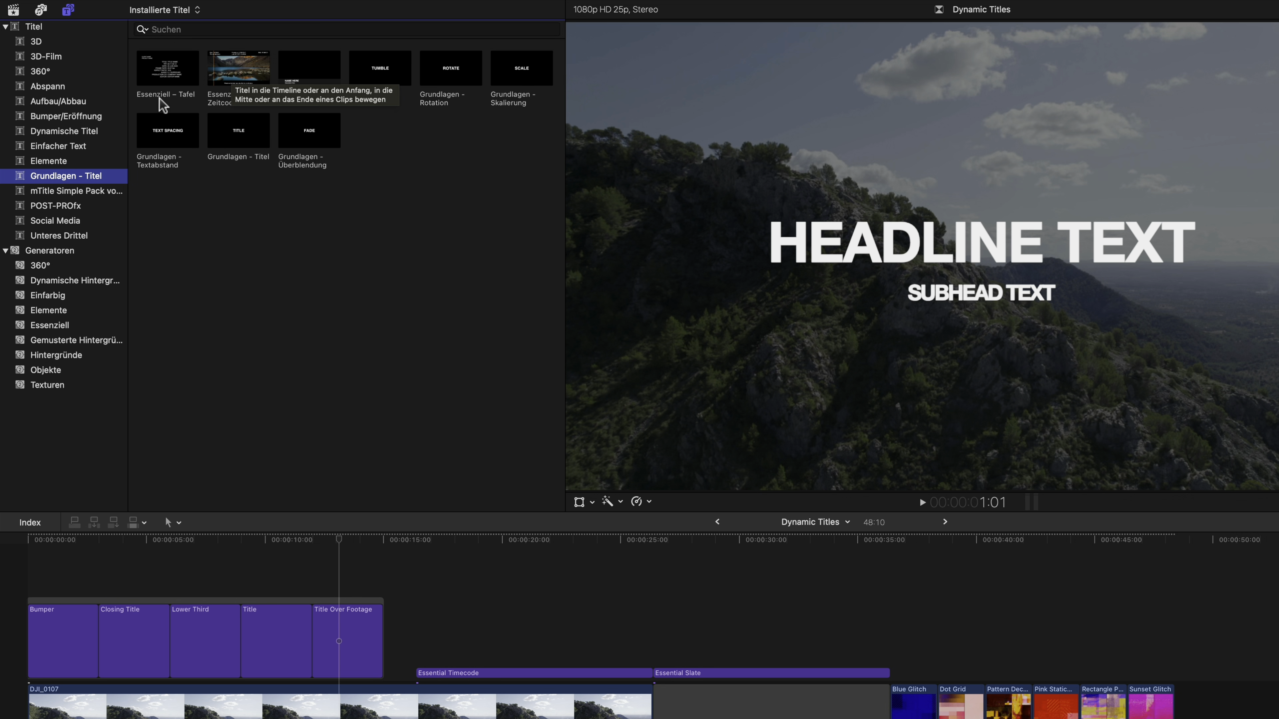
pyautogui.click(163, 78)
pyautogui.click(211, 81)
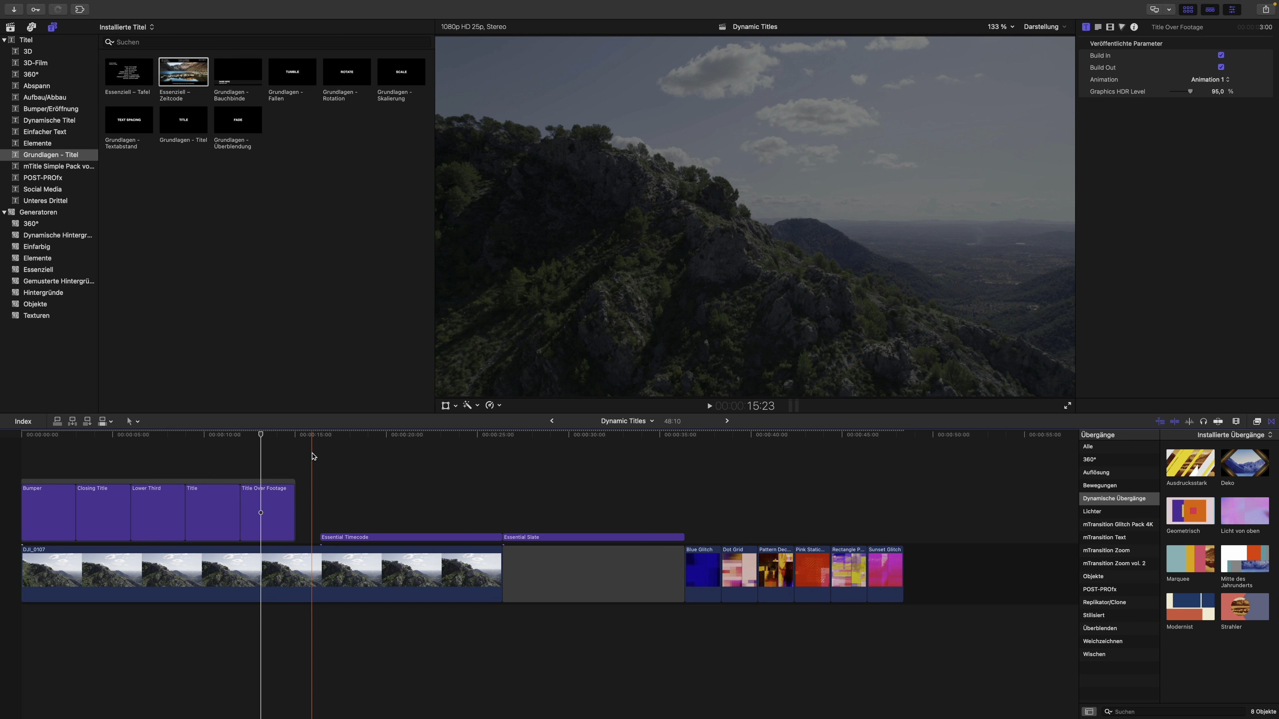
# Play the Essential Timecode and Essential Slate titles in the Dynamic Titles timeline.
pyautogui.click(312, 456)
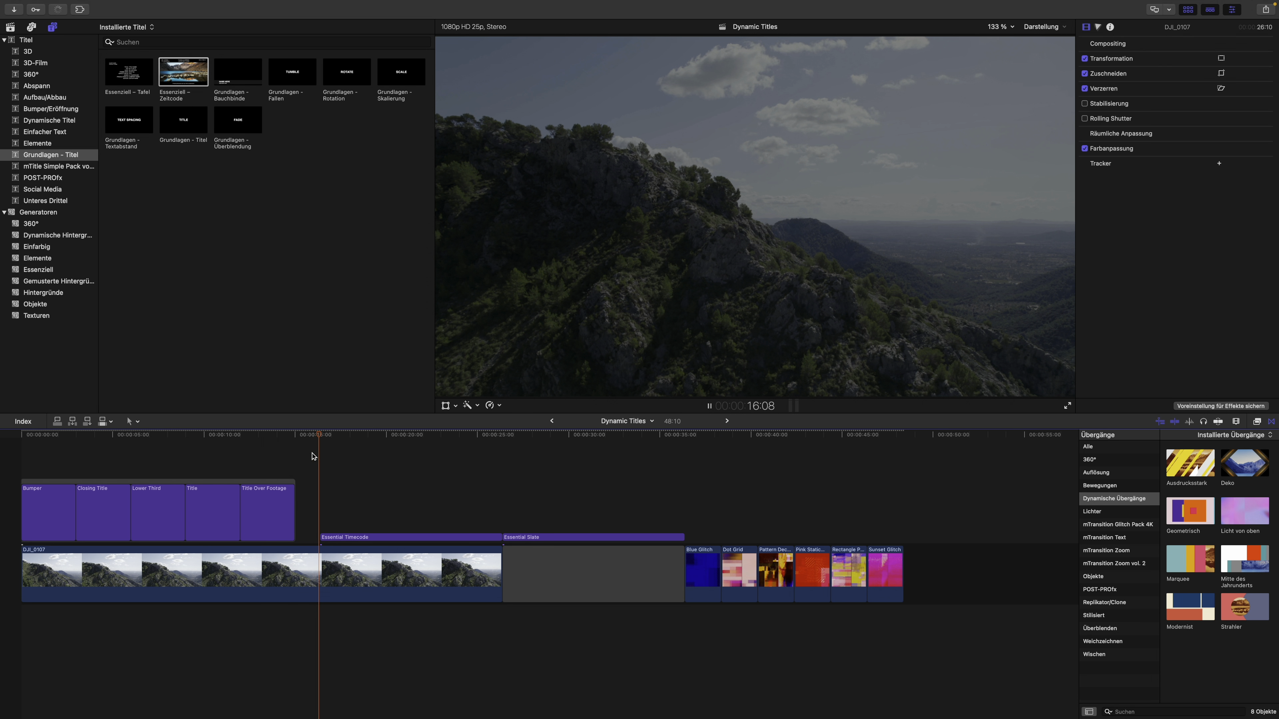
pyautogui.press('space')
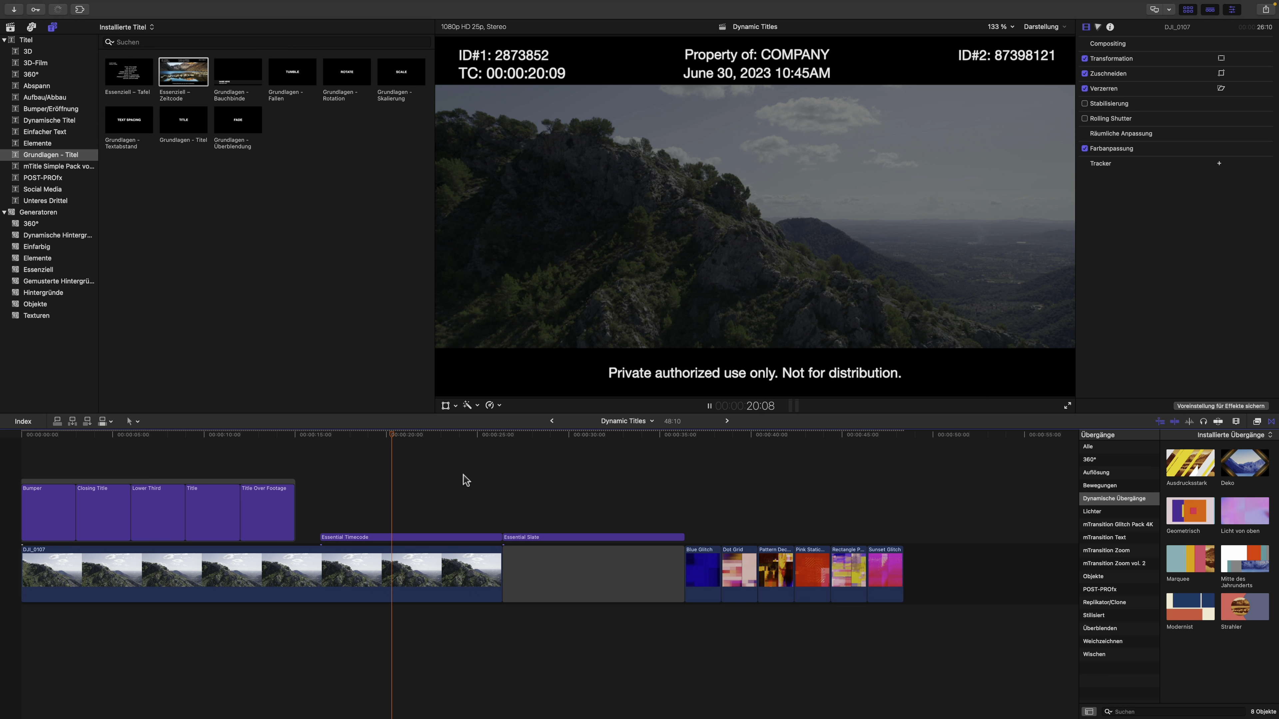
pyautogui.press('space')
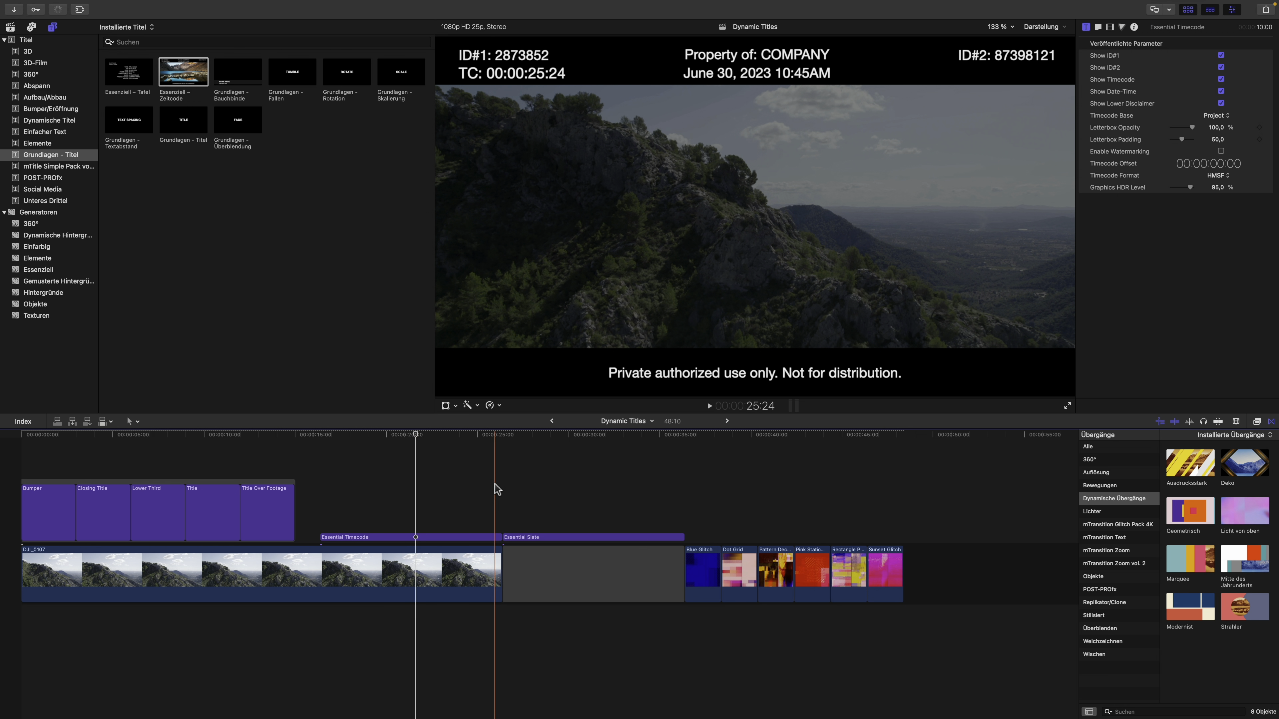
pyautogui.press('space')
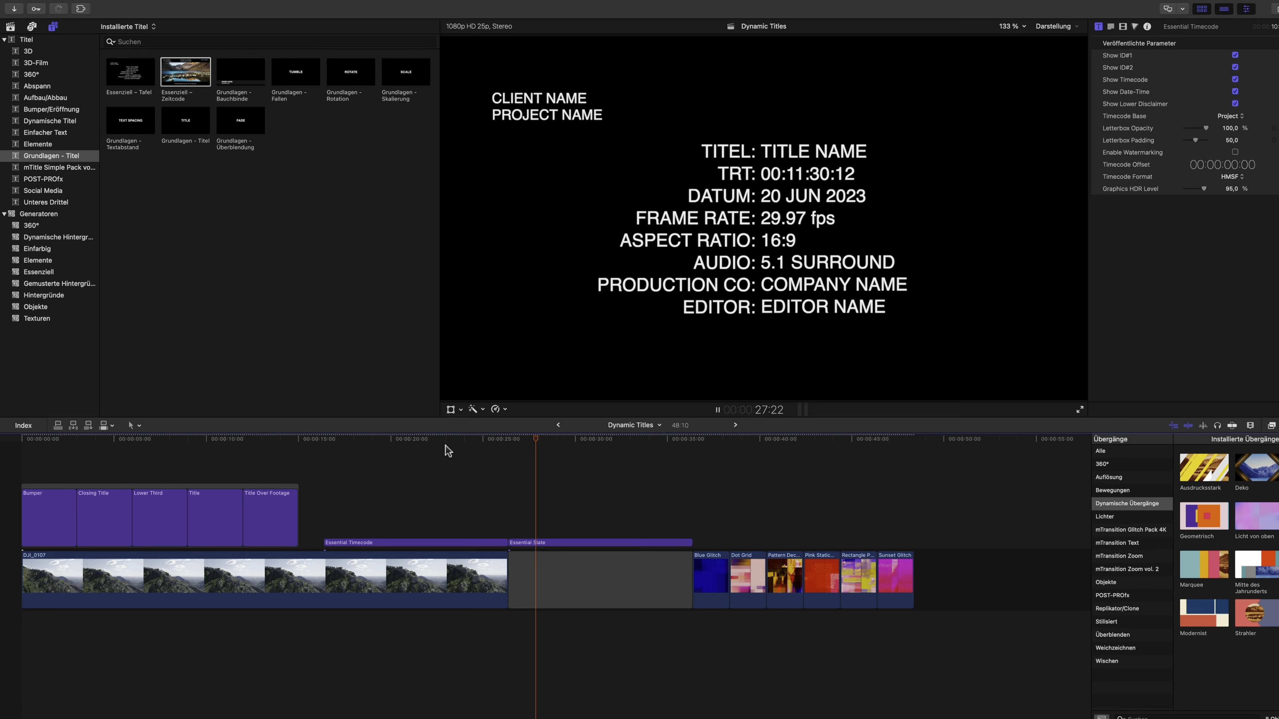
pyautogui.press('space')
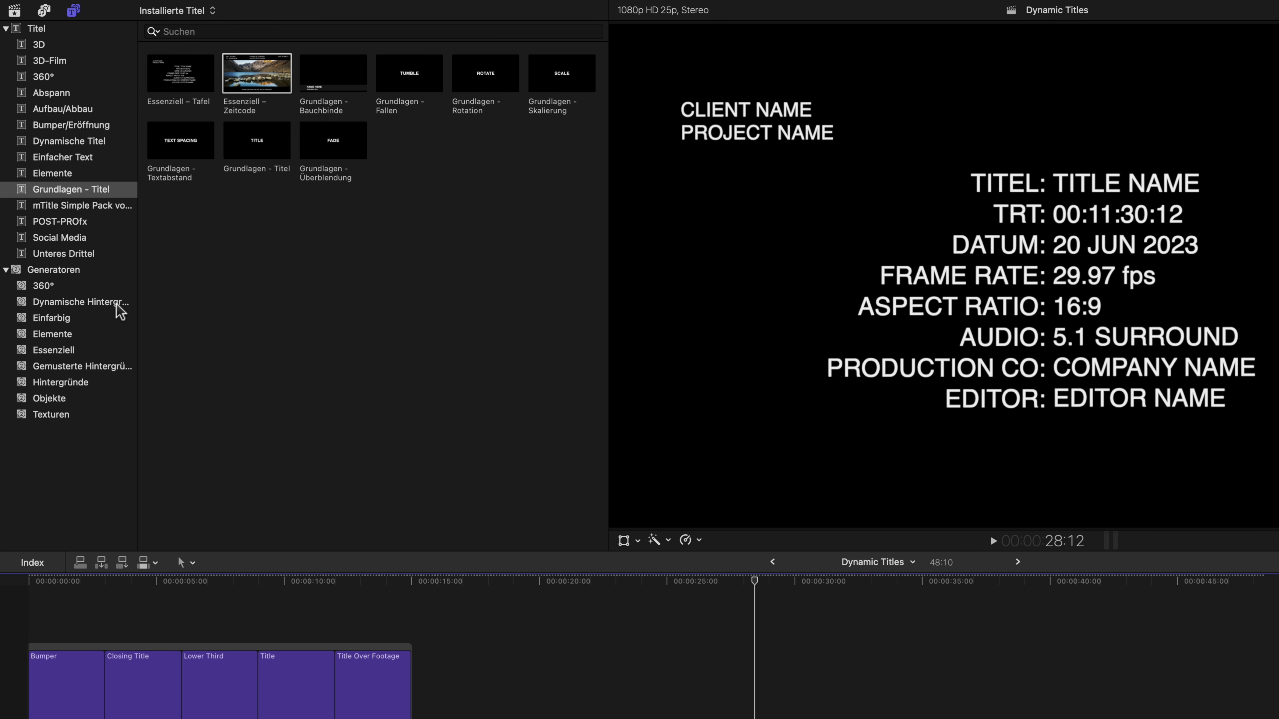
# Show the dynamic background generators and play the generator clips from Blue Glitch to Sunset Glitch.
pyautogui.click(116, 304)
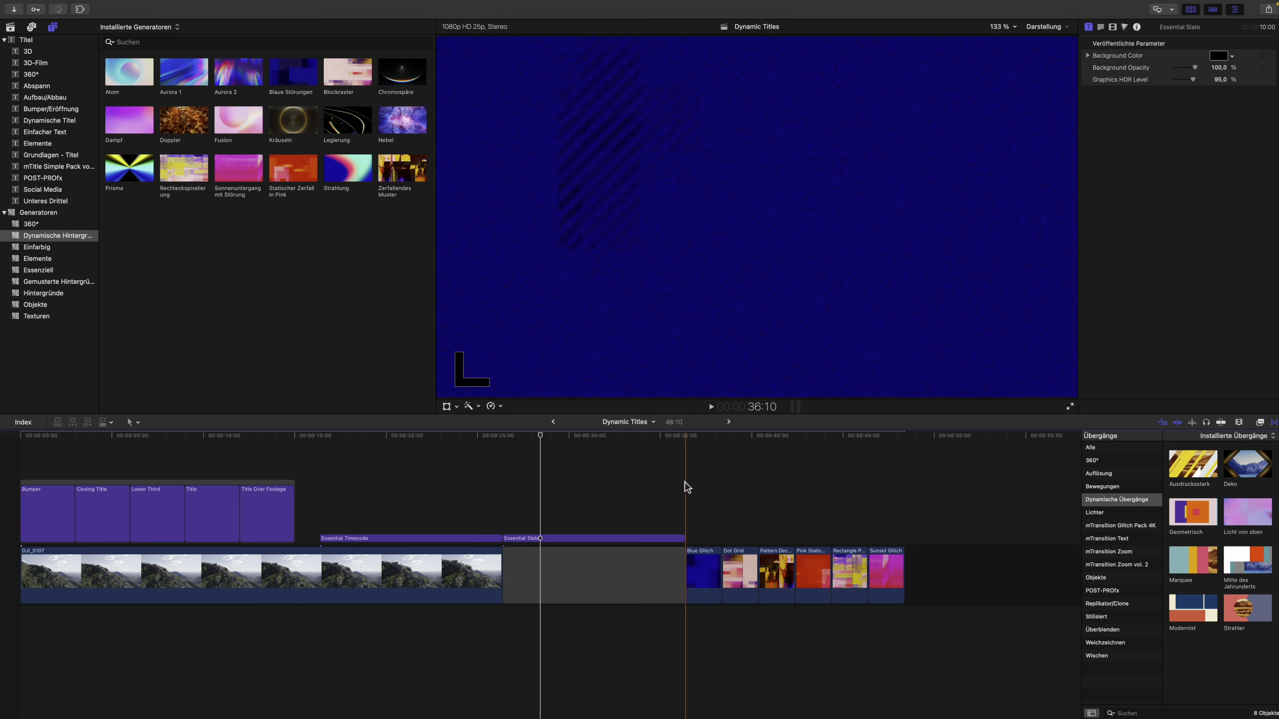
pyautogui.press('space')
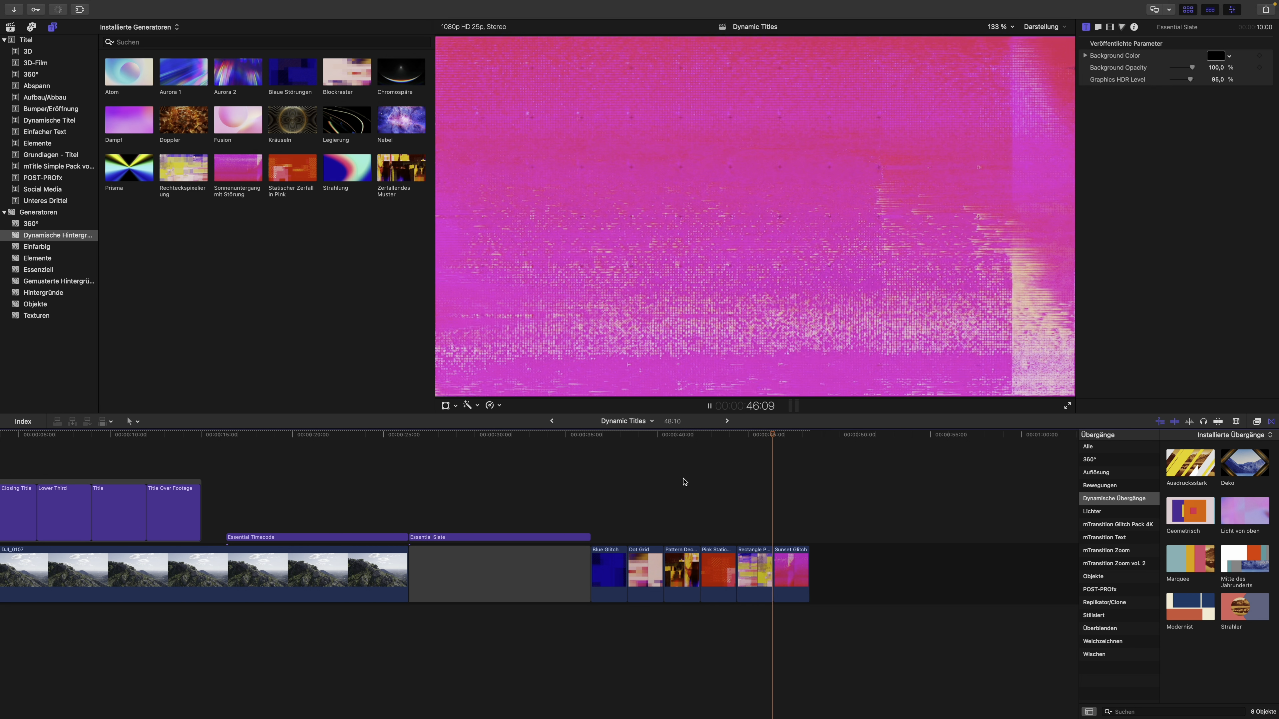
pyautogui.press('space')
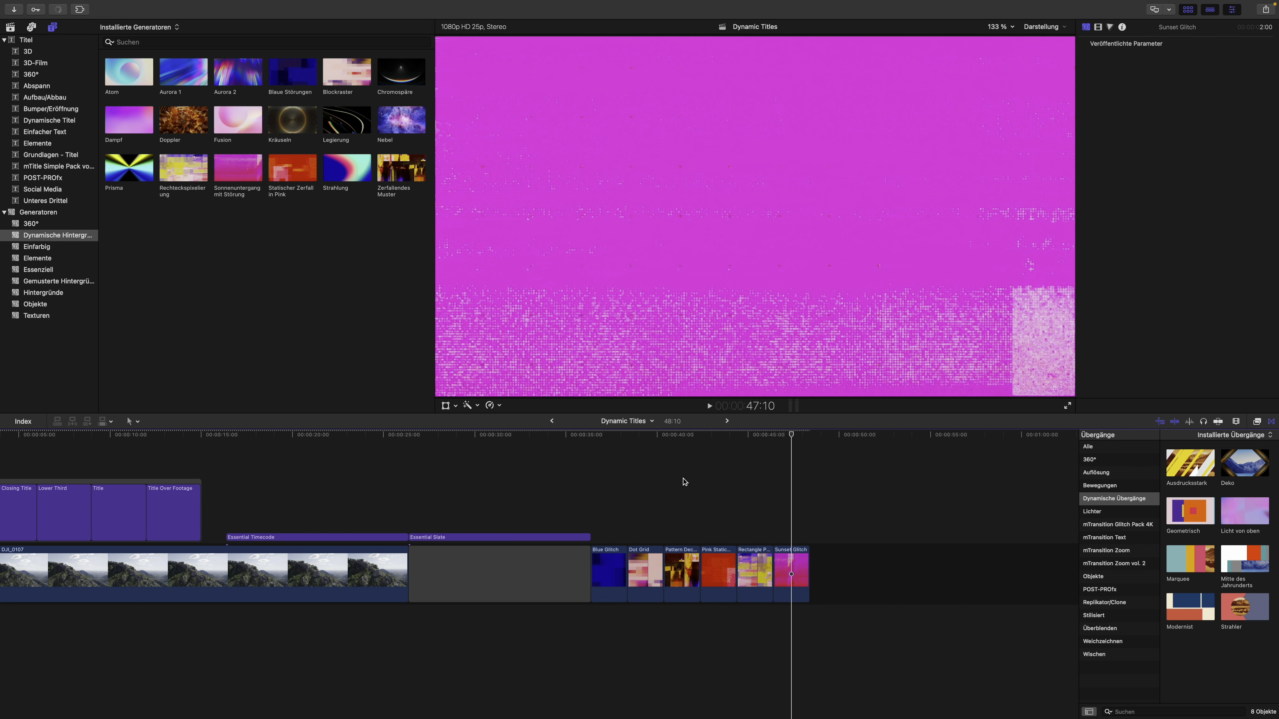
# Show the Farbe category in the effects browser and look through its video effects.
pyautogui.click(1256, 421)
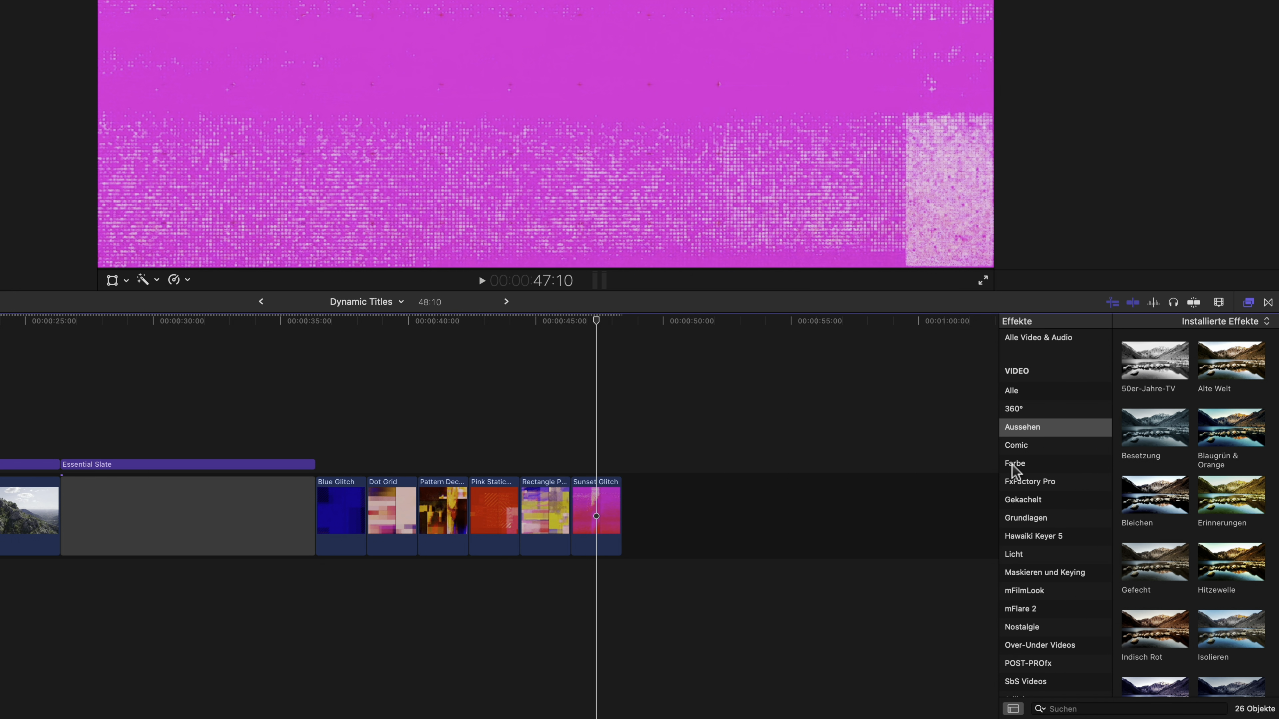
pyautogui.click(1013, 464)
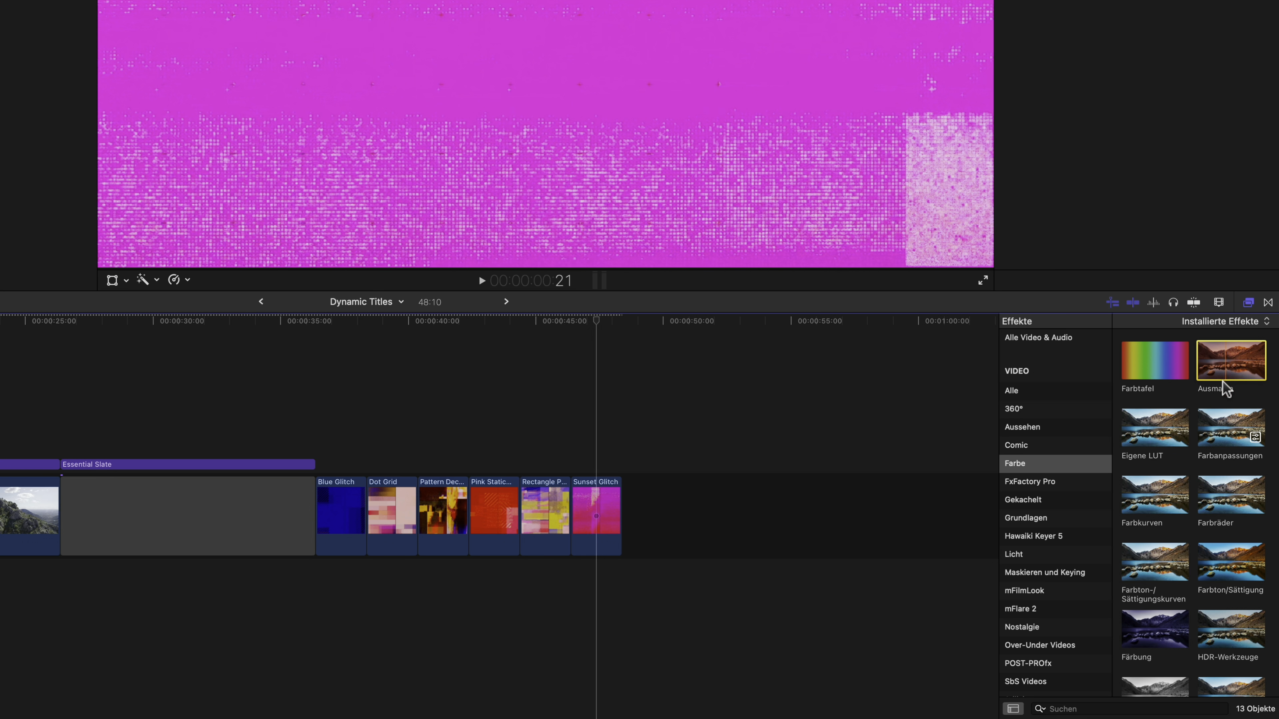
pyautogui.scroll(-3, 1221, 393)
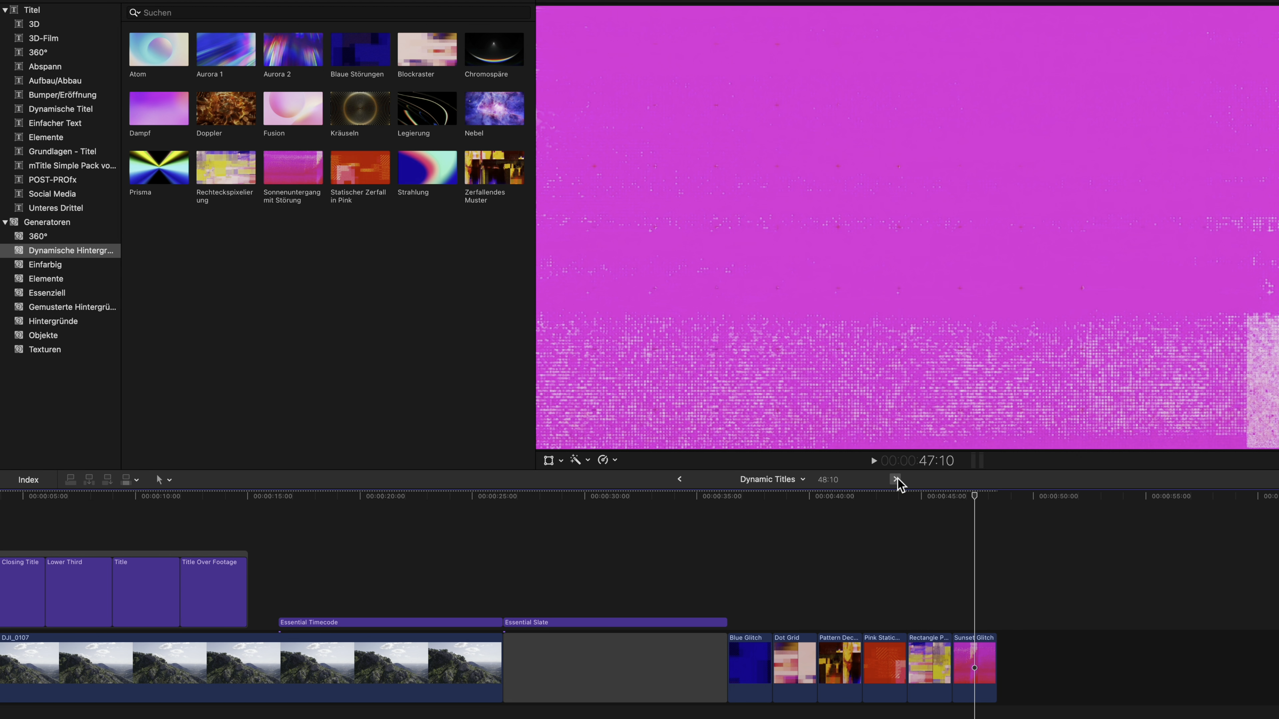
# Place the playhead at 26:19 in the ML-Verbessern timeline and show the Farbe effects.
pyautogui.click(896, 479)
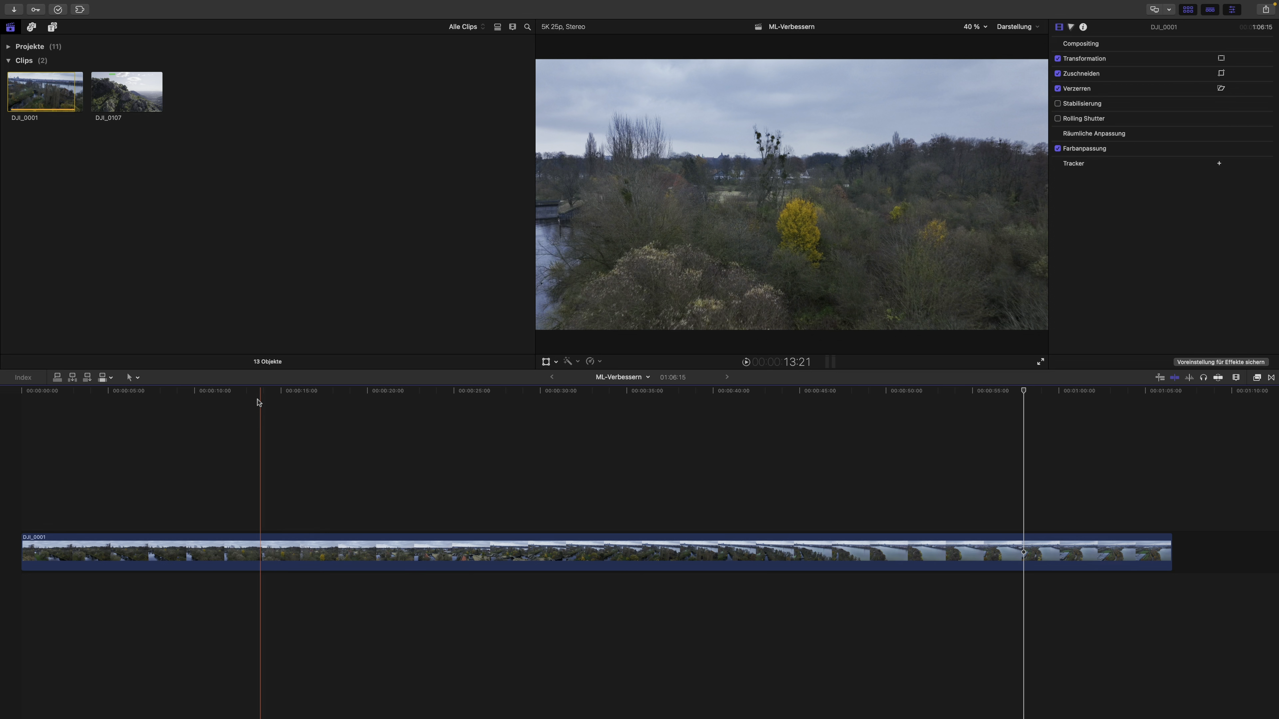
pyautogui.click(484, 419)
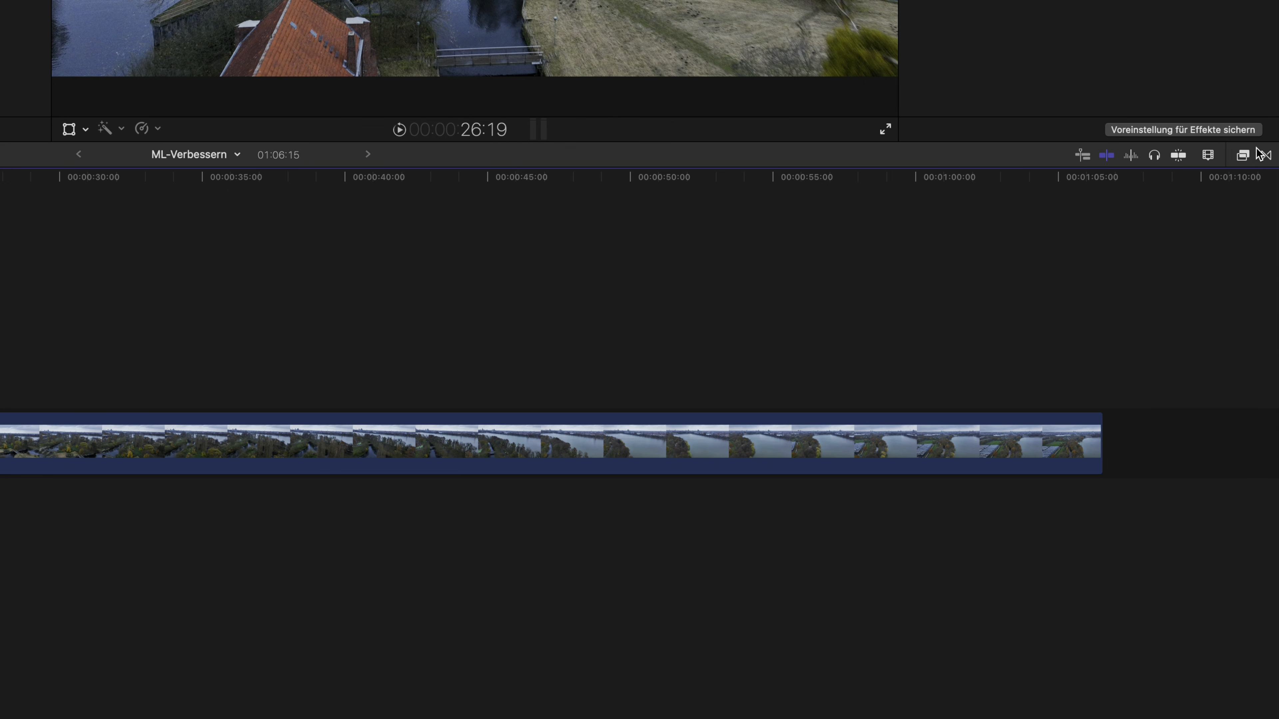
pyautogui.click(1242, 145)
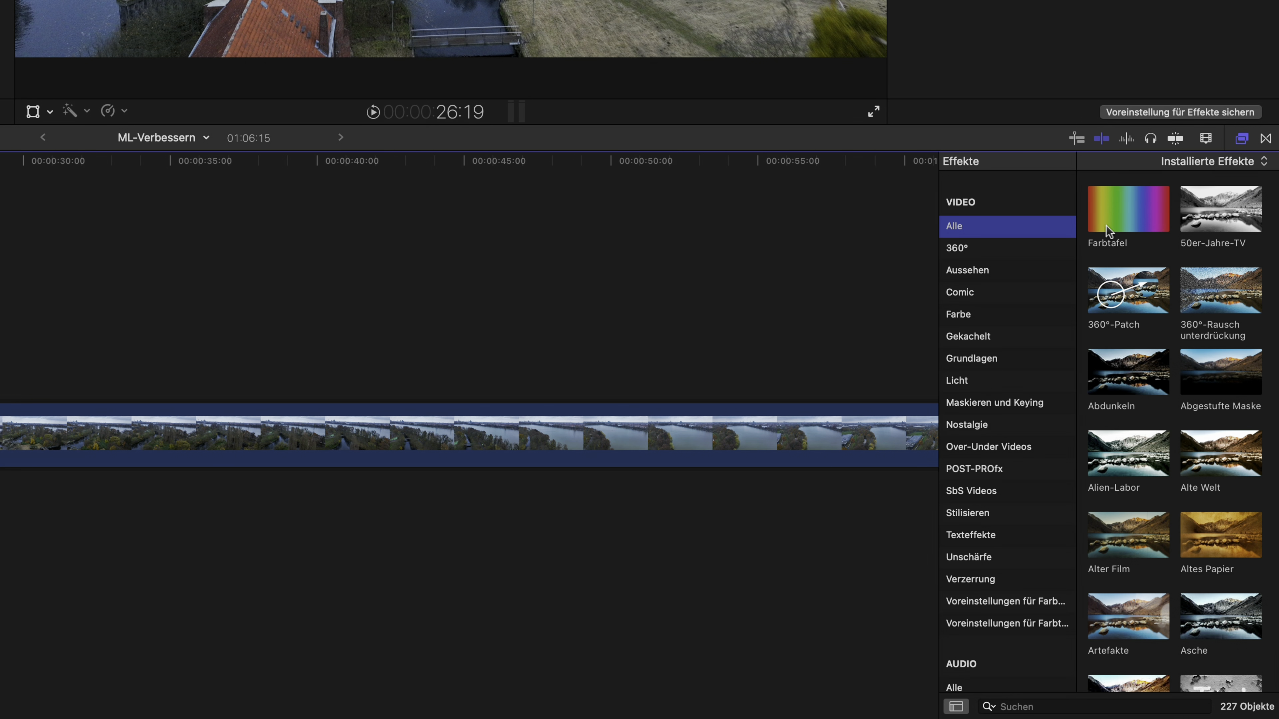
pyautogui.click(962, 315)
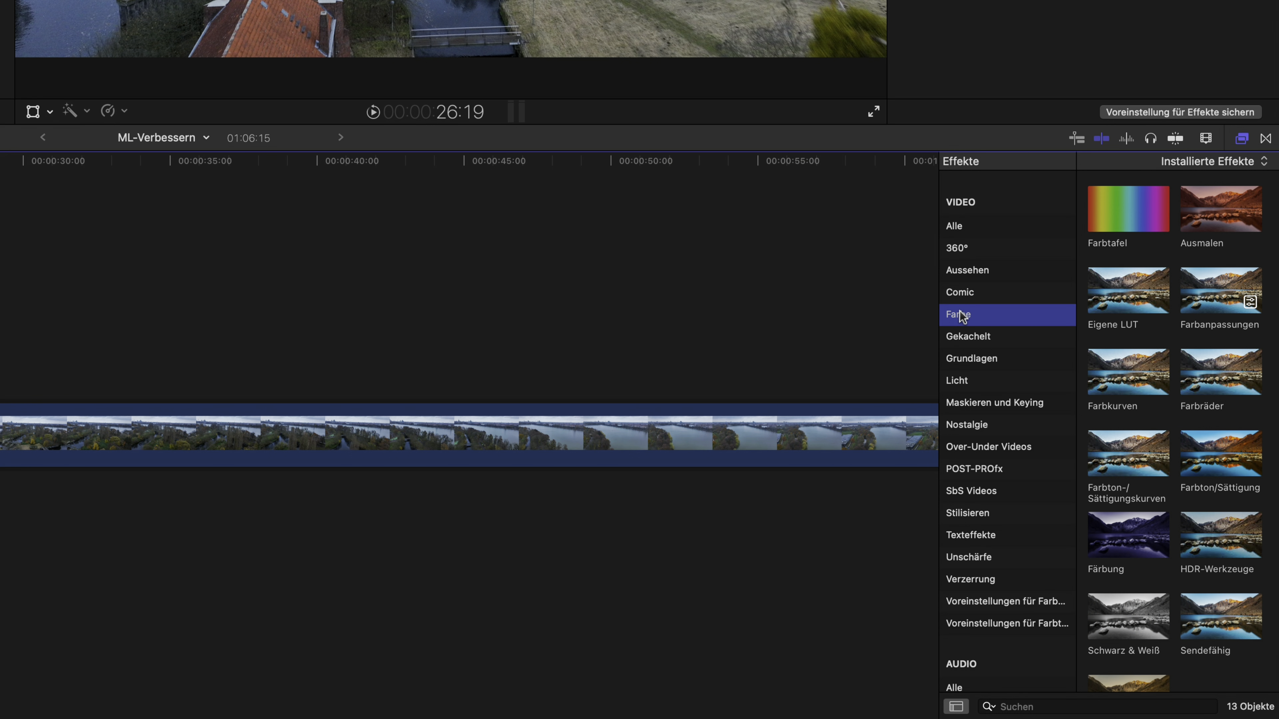
# Apply the Farbanpassungen effect to the DJI_0001 clip and undo it.
pyautogui.moveTo(1216, 301); pyautogui.dragTo(807, 441)
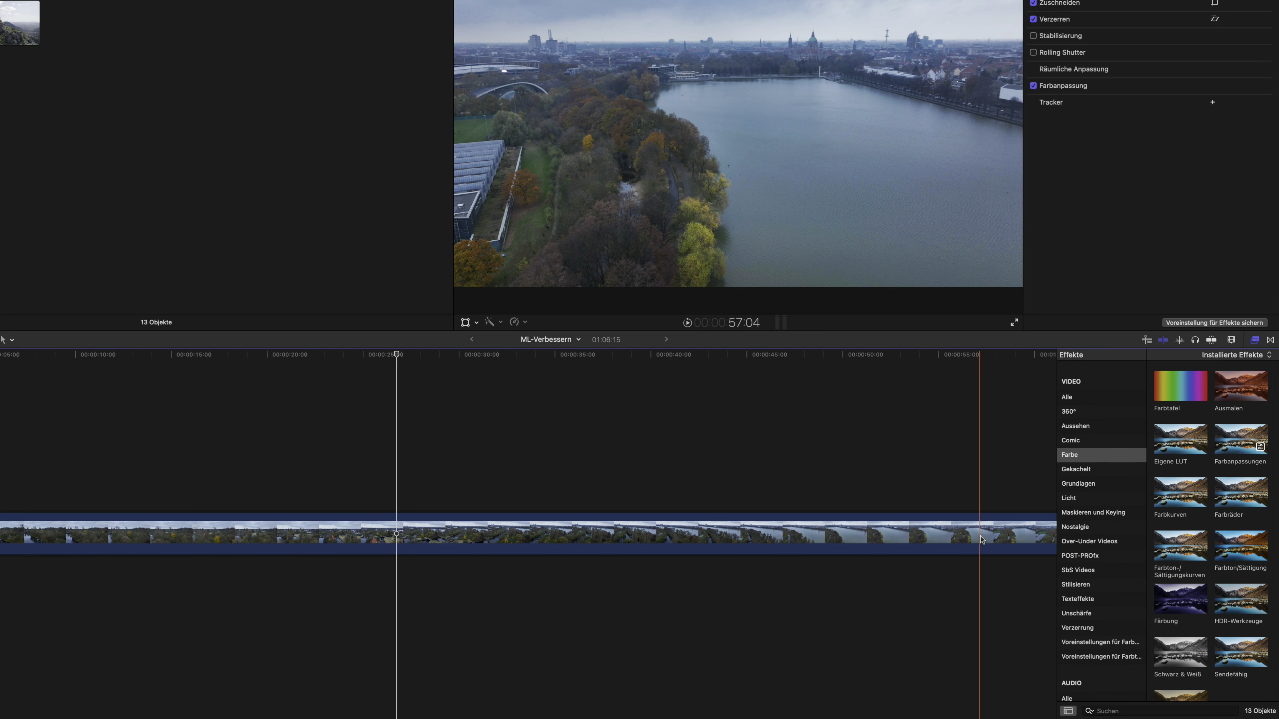
pyautogui.click(980, 540)
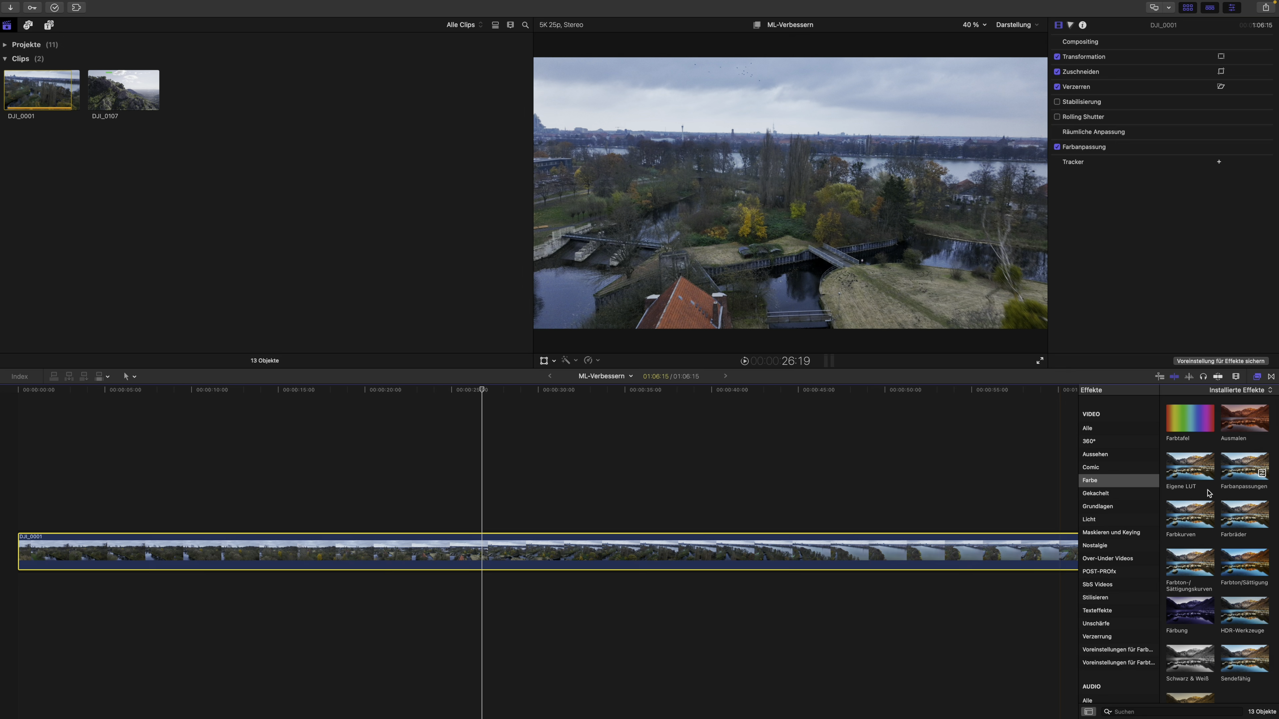
pyautogui.doubleClick(1234, 446)
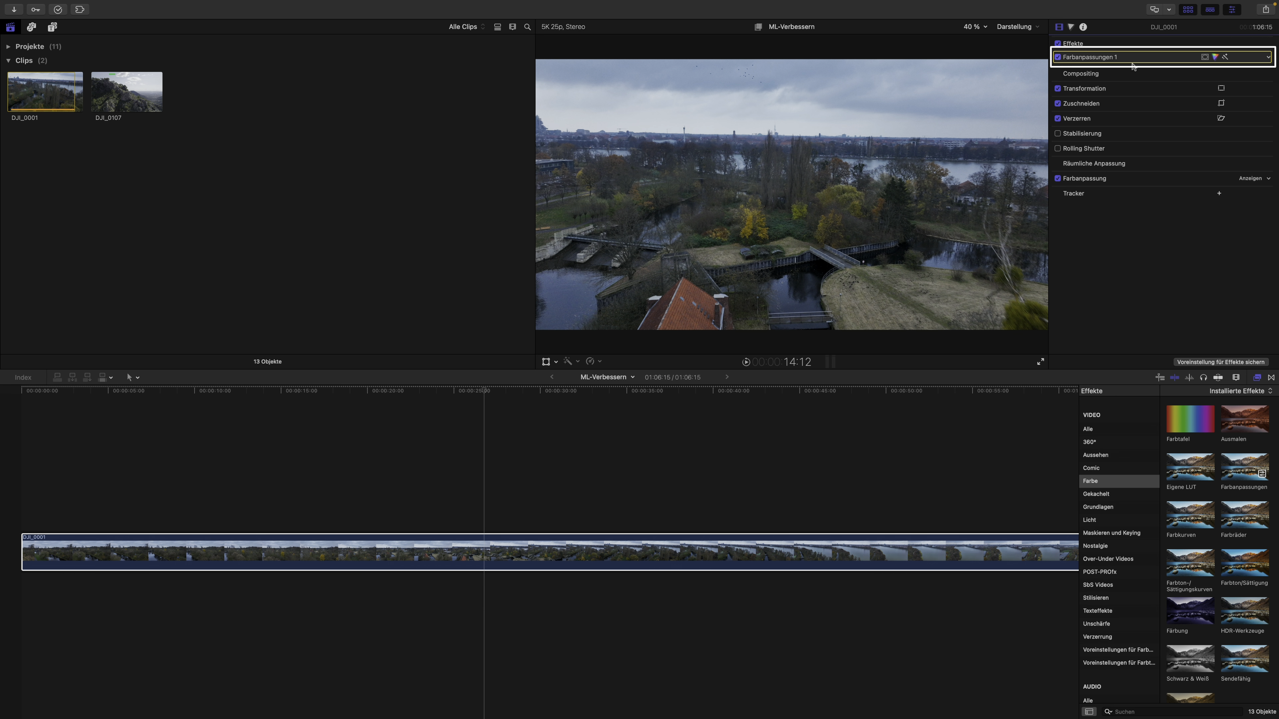
pyautogui.press('super+z')
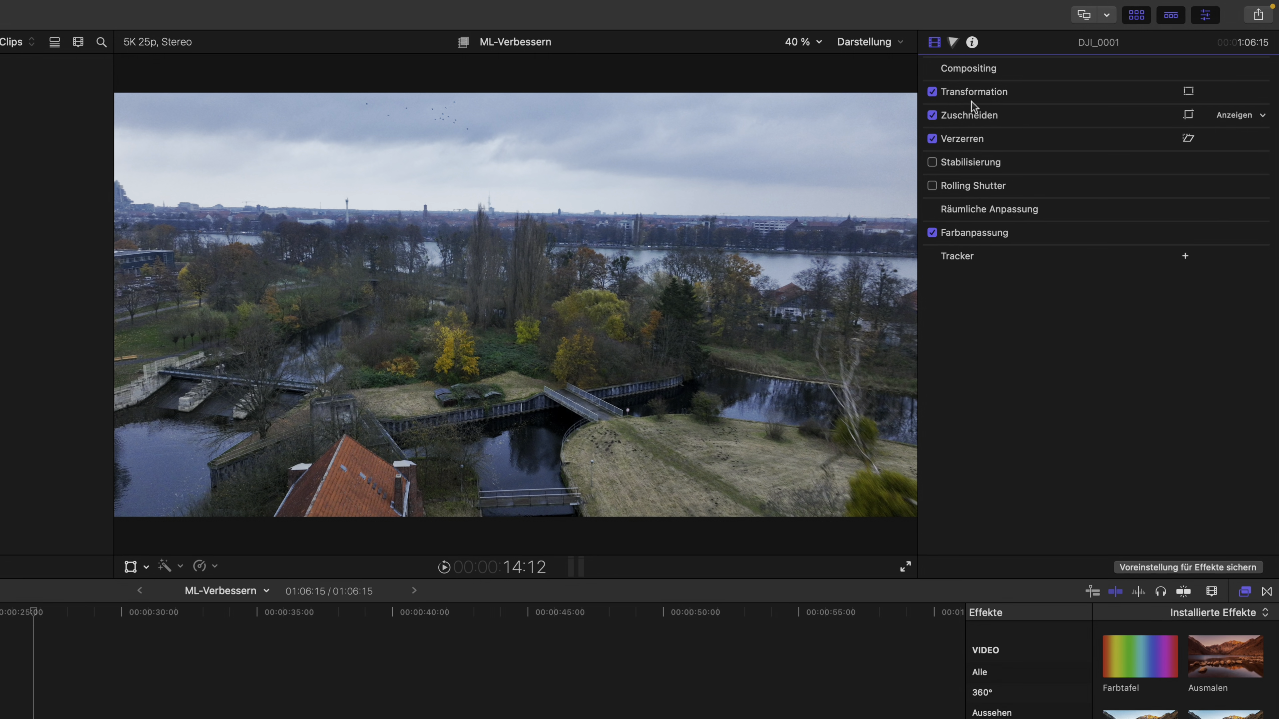
# Add a Farbanpassungen correction to DJI_0001 from the color inspector, lower its Kontrast, undo both changes and return to the video inspector.
pyautogui.click(1061, 28)
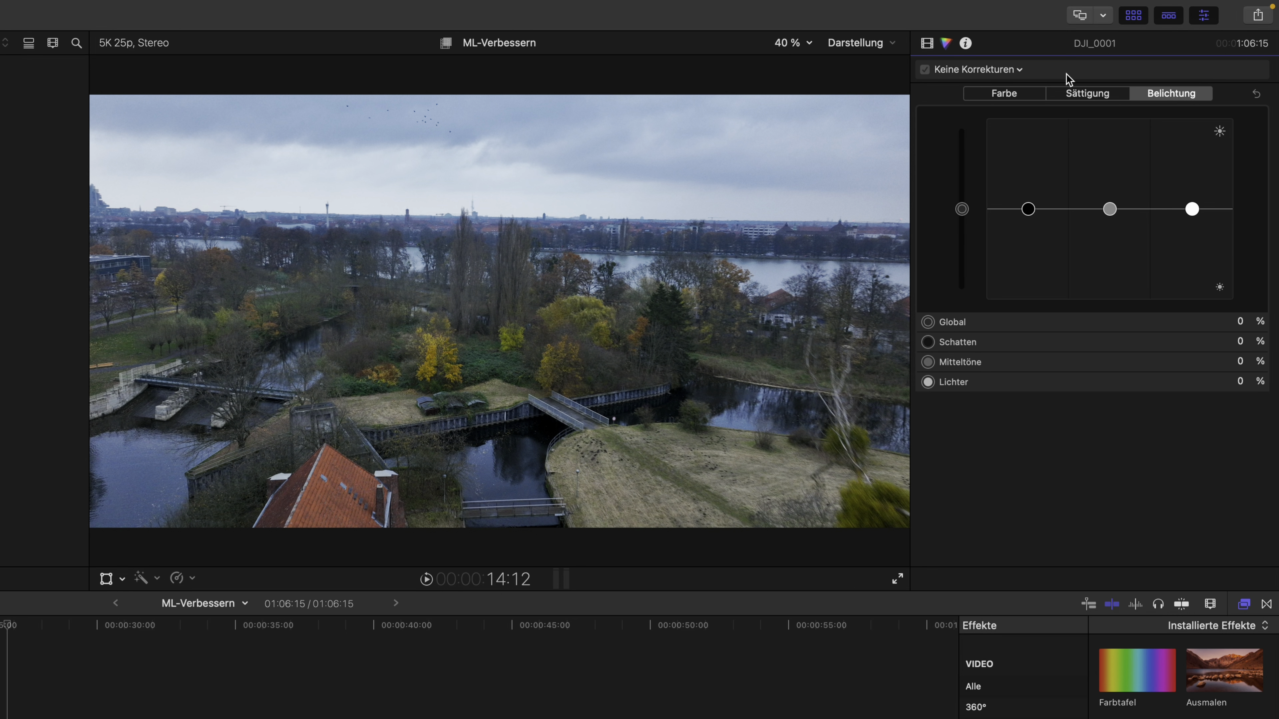
pyautogui.click(1016, 71)
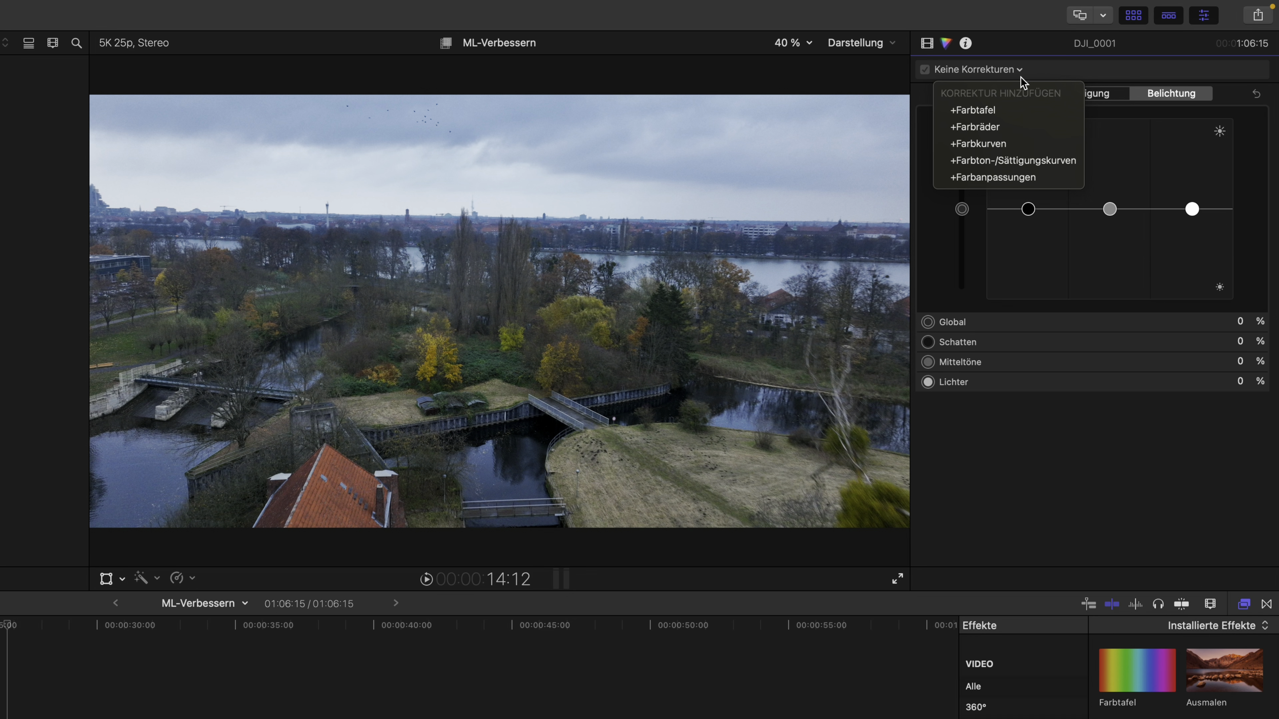
pyautogui.click(1067, 180)
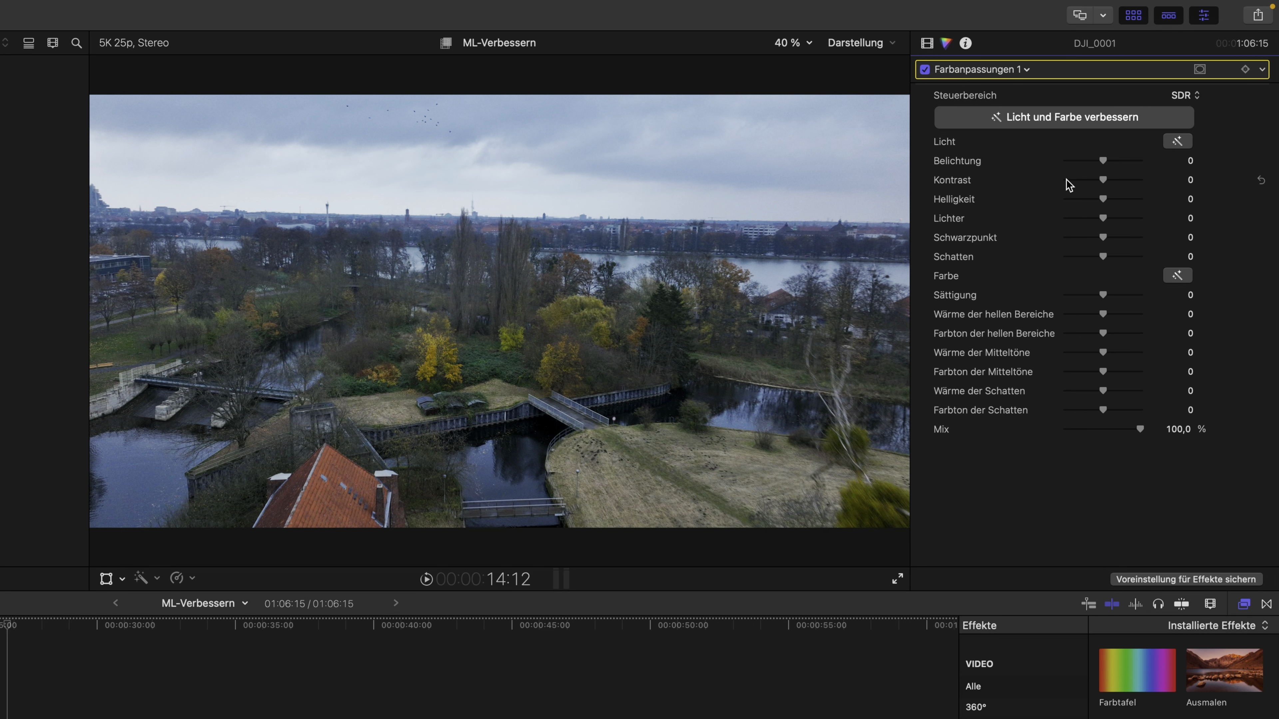
pyautogui.moveTo(1104, 179); pyautogui.dragTo(1093, 181)
pyautogui.press('super+z')
pyautogui.press('super+z')
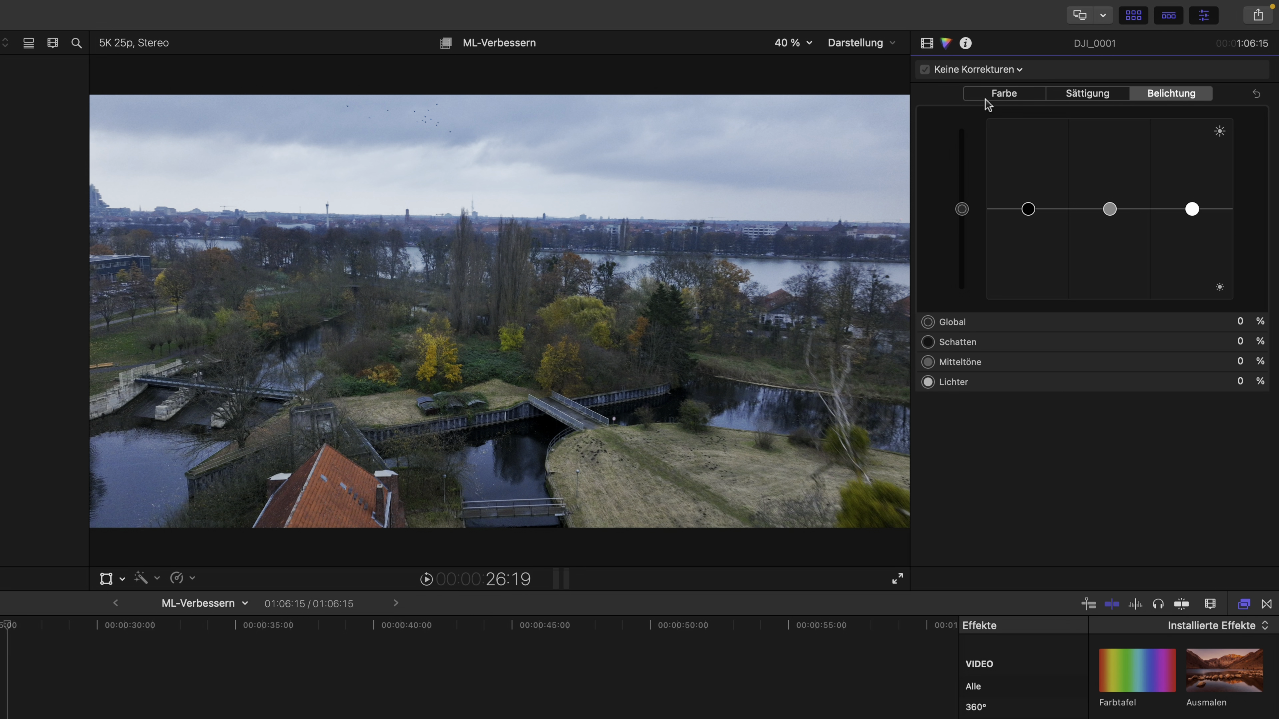
pyautogui.click(926, 44)
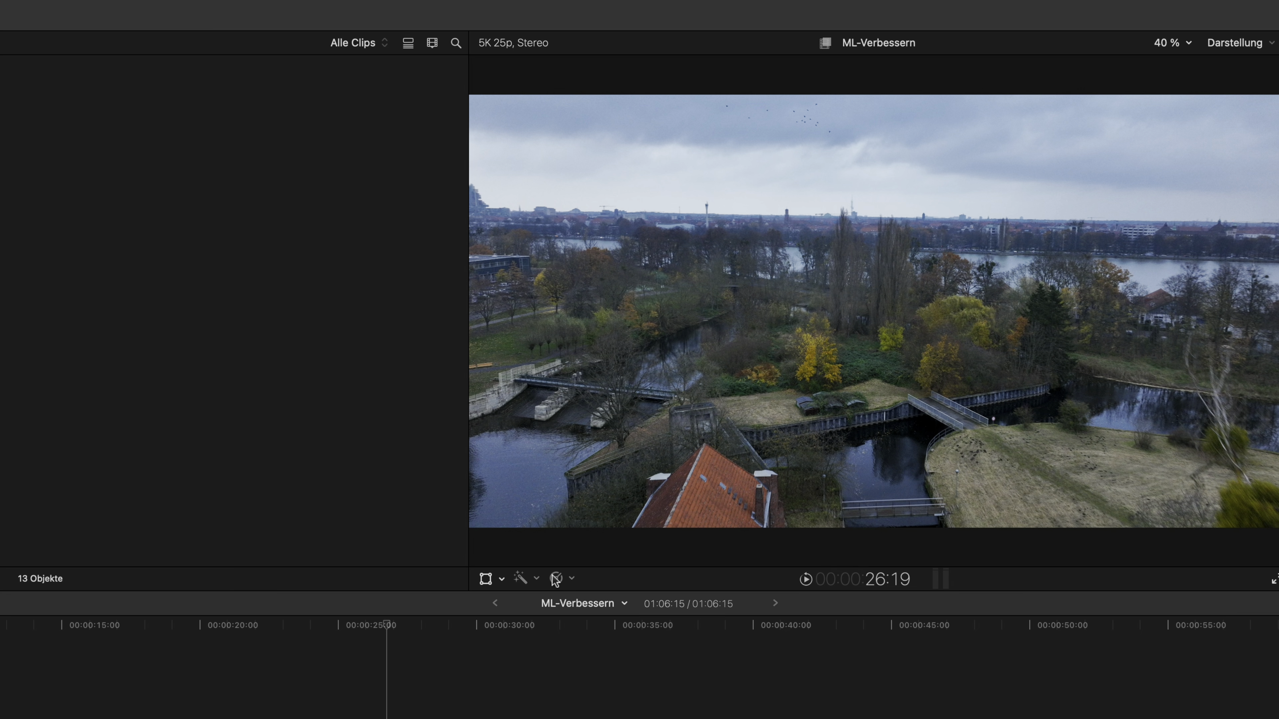
# Apply Licht und Farben verbessern to the DJI_0001 clip and open the resulting Farbanpassungen settings in the color inspector.
pyautogui.click(556, 579)
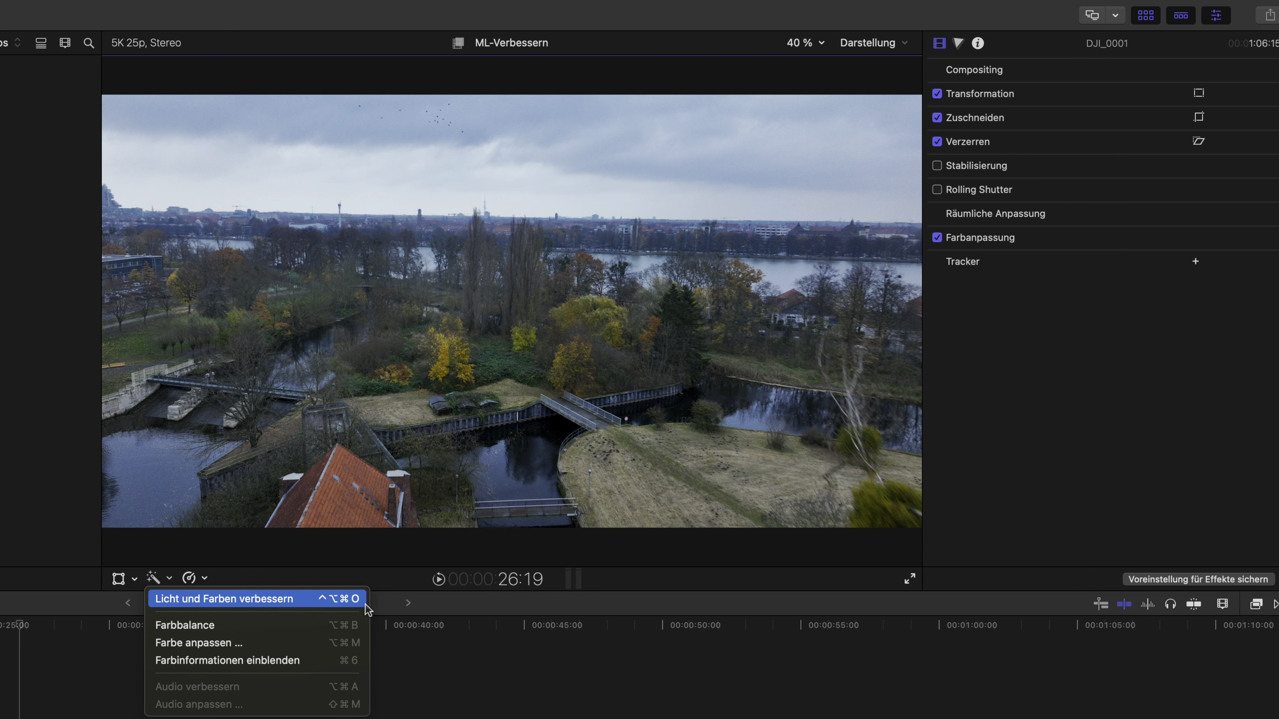
pyautogui.click(363, 599)
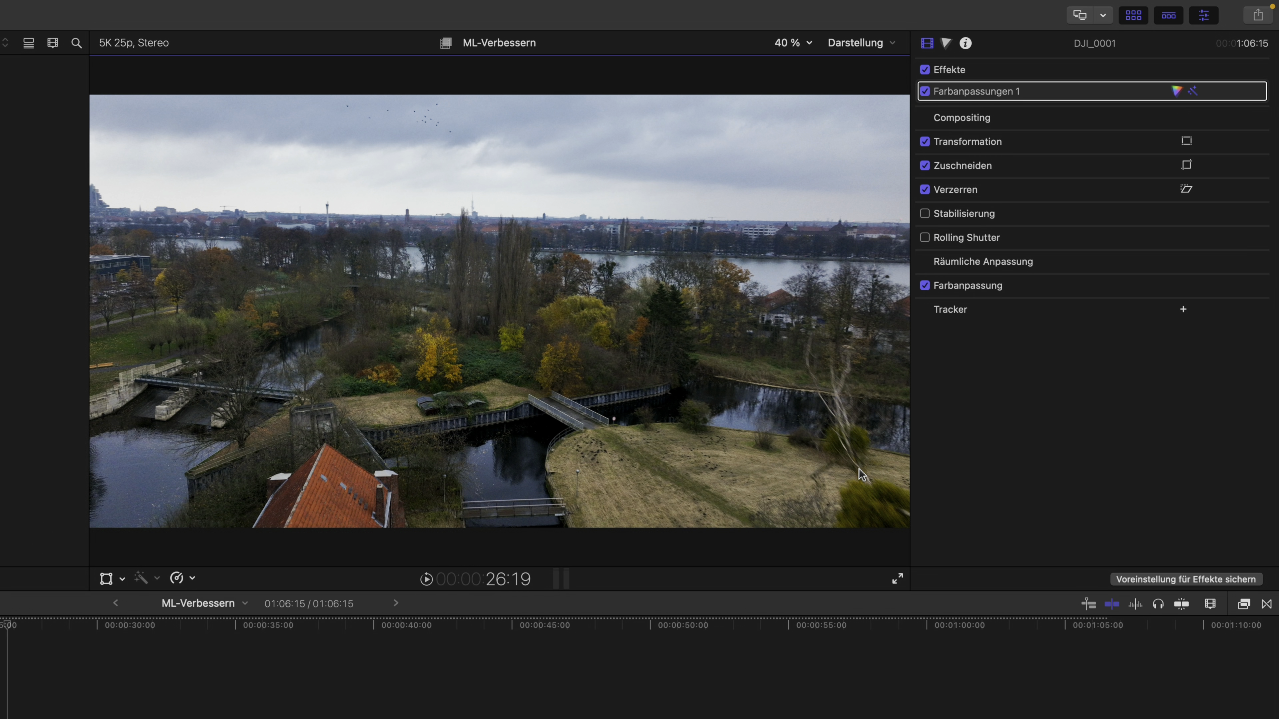
pyautogui.click(1177, 91)
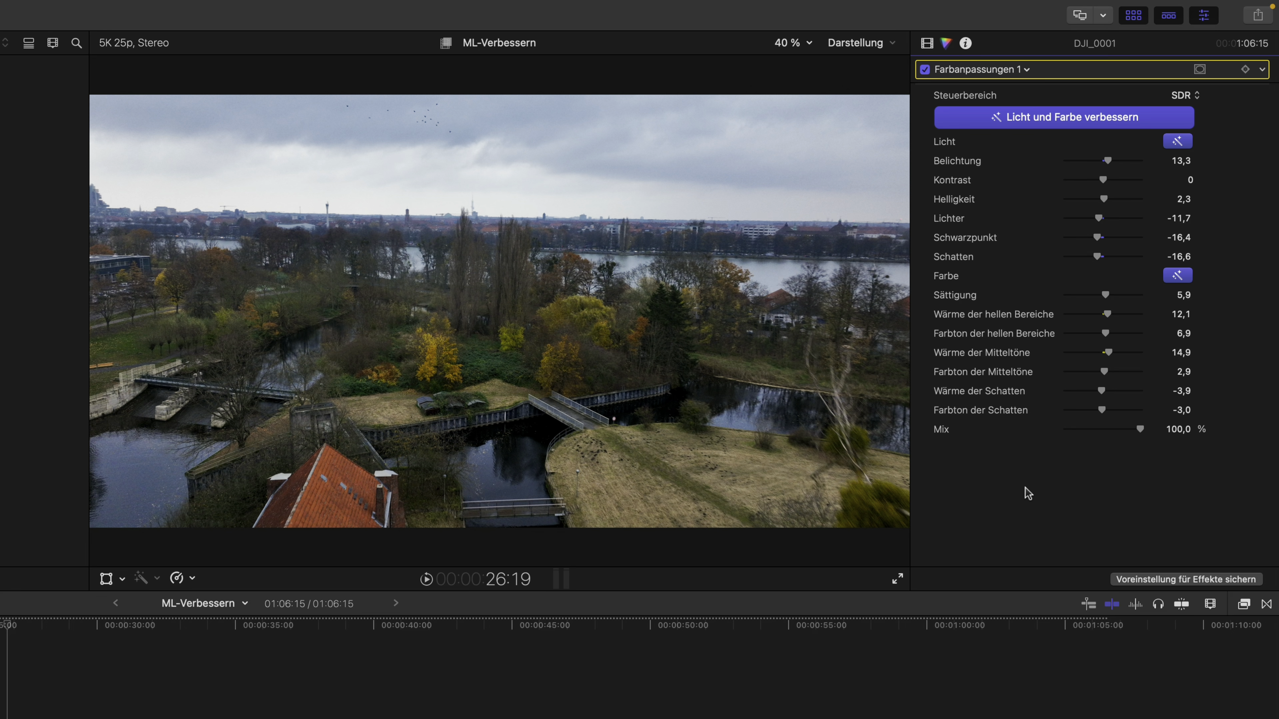
# Turn off the automatic light and color enhancement, try a Kontrast of 25,0, and turn the enhancement back on.
pyautogui.click(1080, 123)
pyautogui.moveTo(1096, 186)
pyautogui.mouseDown()
pyautogui.moveTo(1064, 187)
pyautogui.moveTo(1127, 188)
pyautogui.moveTo(1099, 187)
pyautogui.moveTo(1110, 191)
pyautogui.mouseUp()
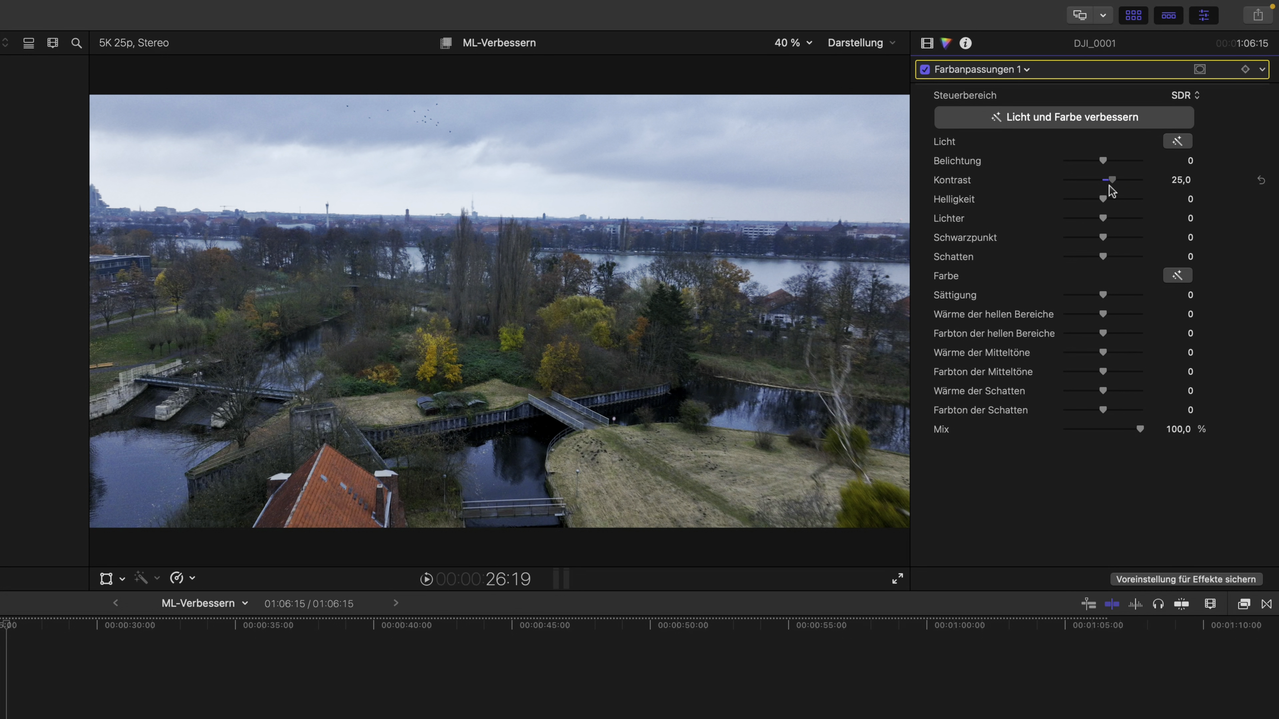
pyautogui.click(1091, 127)
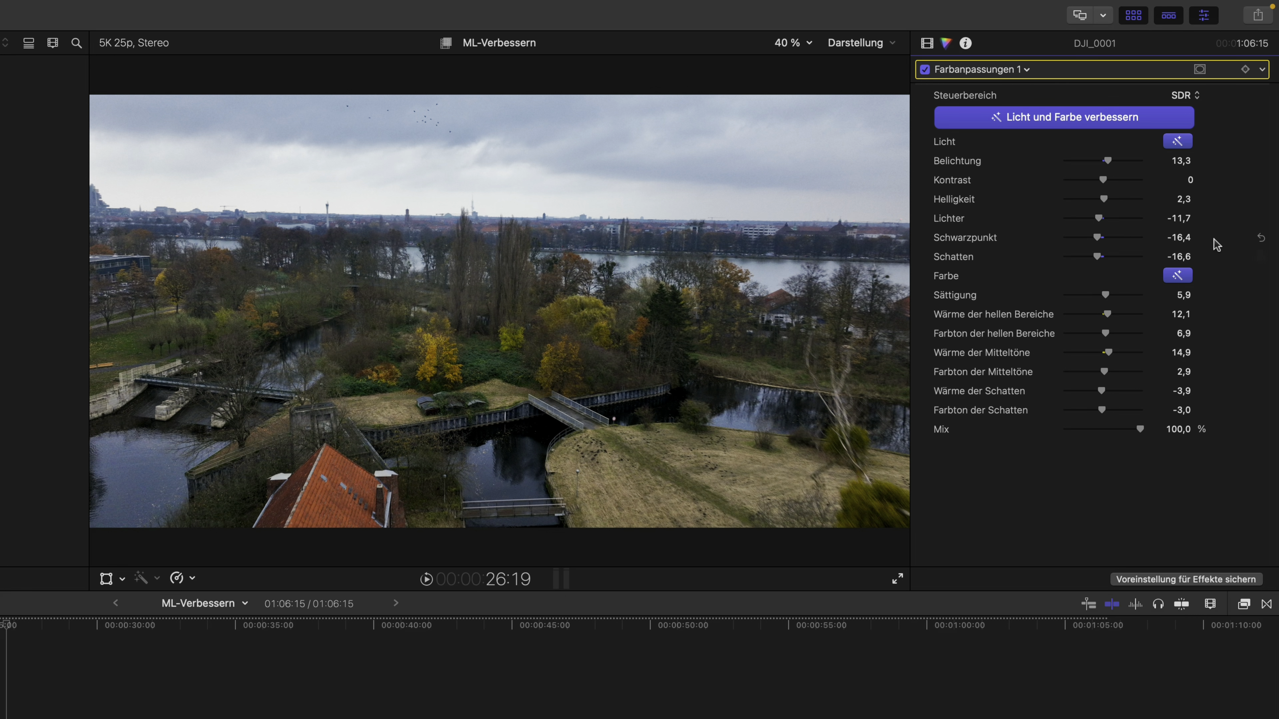
# Switch the automatic Licht and Farbe corrections off and back on to compare their separate effects.
pyautogui.click(1178, 141)
pyautogui.click(1182, 279)
pyautogui.click(1182, 279)
pyautogui.click(1182, 139)
# Apply Farbbalance to the DJI_0001 clip and select it in the video inspector.
pyautogui.click(156, 578)
pyautogui.click(212, 627)
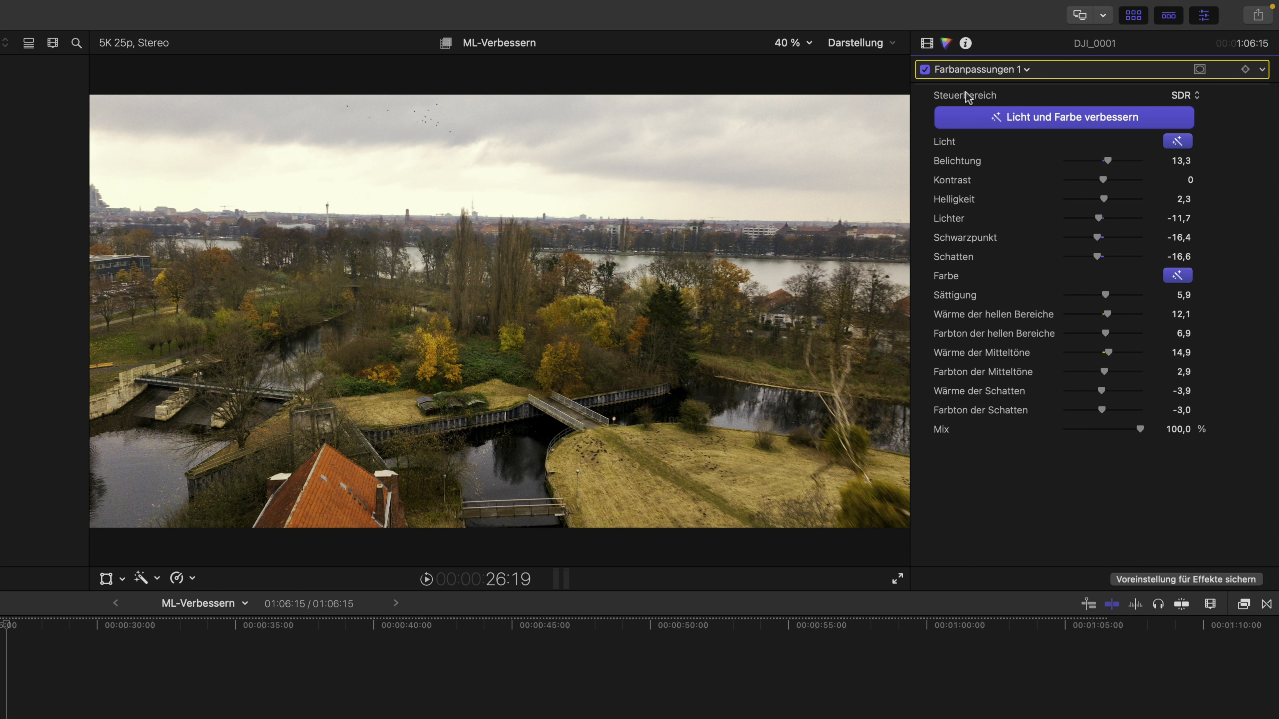
pyautogui.click(928, 45)
pyautogui.click(990, 98)
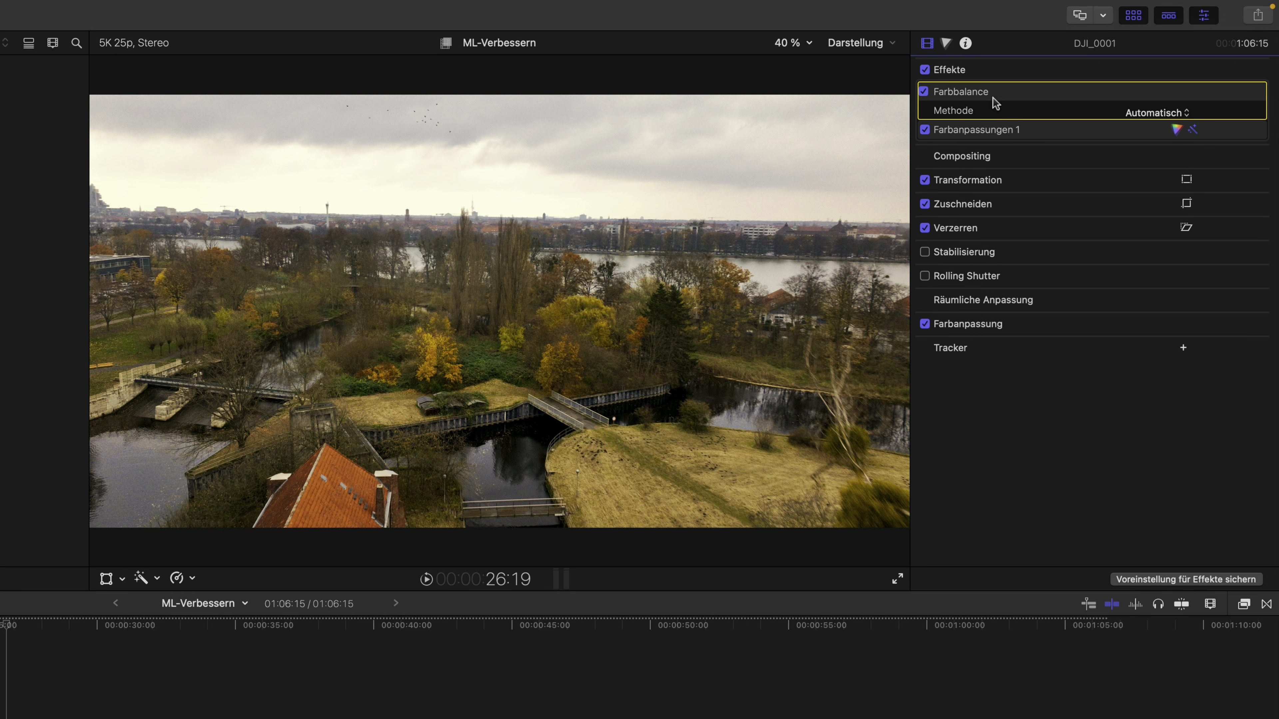
# Compare the clip with Farbbalance off and on, and set its Methode to Weißabgleich.
pyautogui.click(1153, 114)
pyautogui.click(1153, 115)
pyautogui.click(923, 91)
pyautogui.click(924, 92)
pyautogui.click(1152, 114)
pyautogui.click(1152, 133)
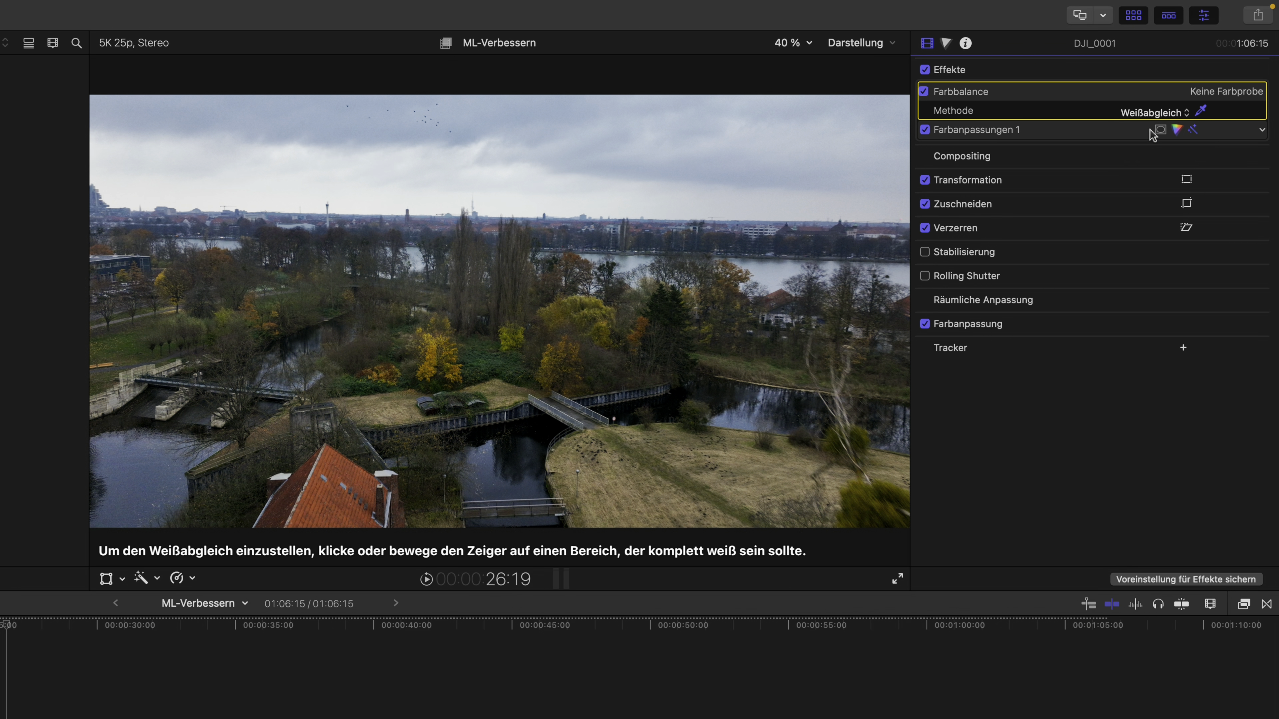
# Set the Farbbalance Methode back to Automatisch and delete the Farbbalance effect from the clip.
pyautogui.click(1153, 112)
pyautogui.click(1153, 93)
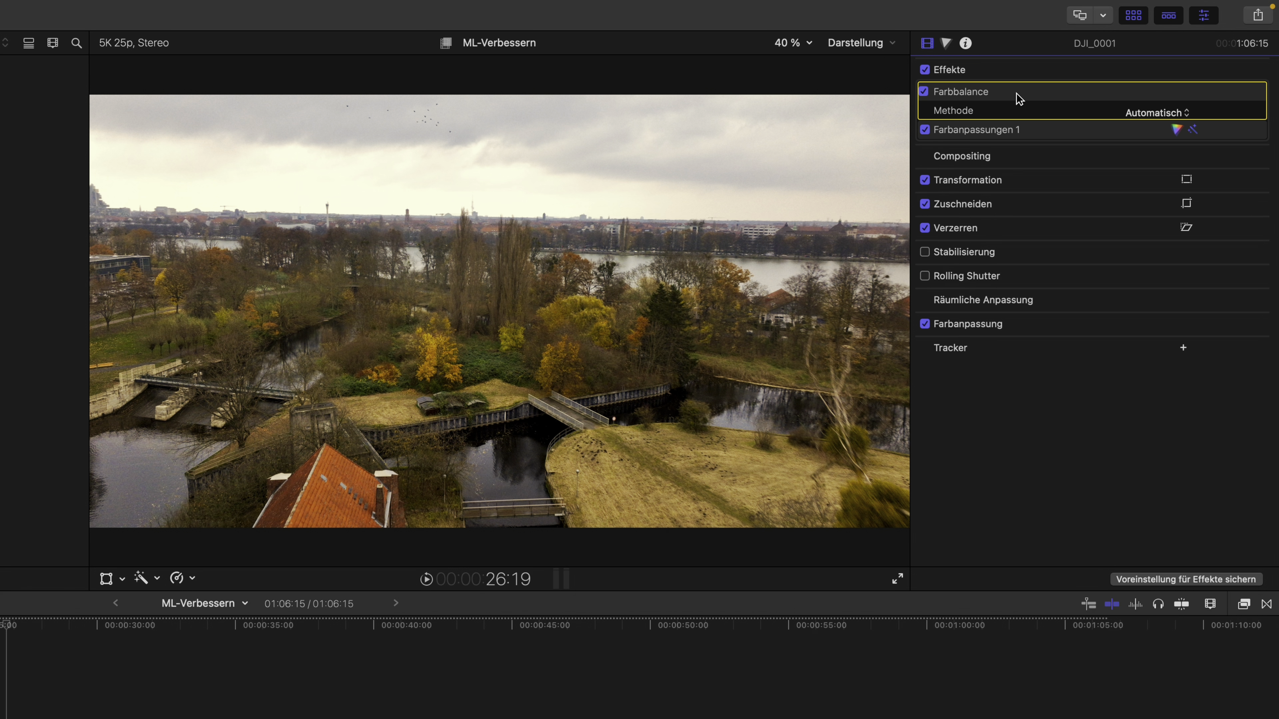
pyautogui.press('Delete')
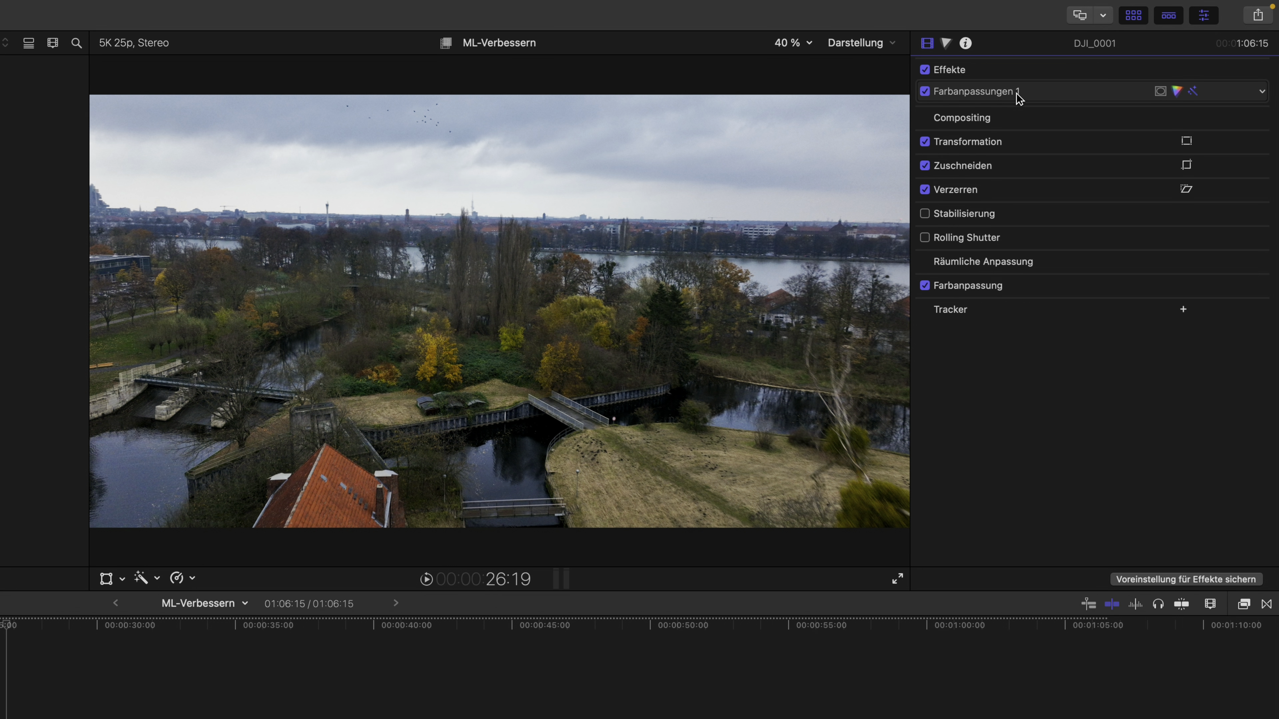
# Open the Farbanpassungen settings and switch the automatic Licht correction off and back on.
pyautogui.click(1177, 91)
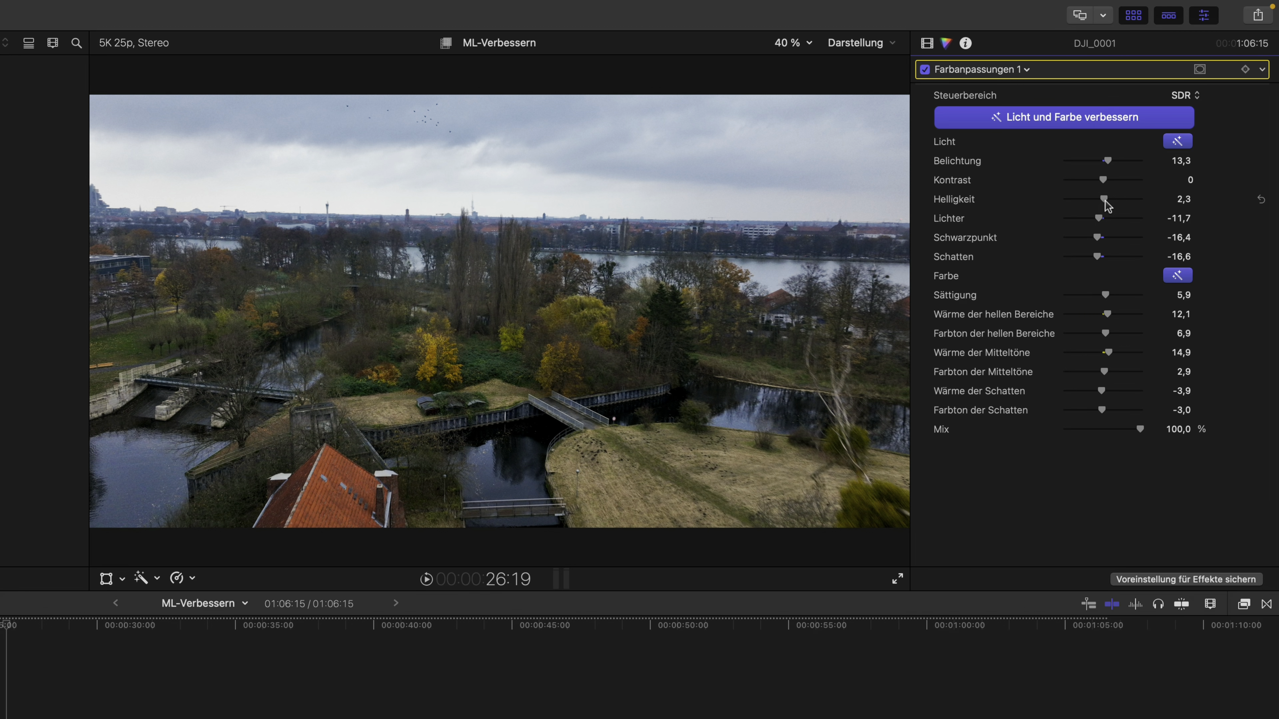
pyautogui.click(1177, 143)
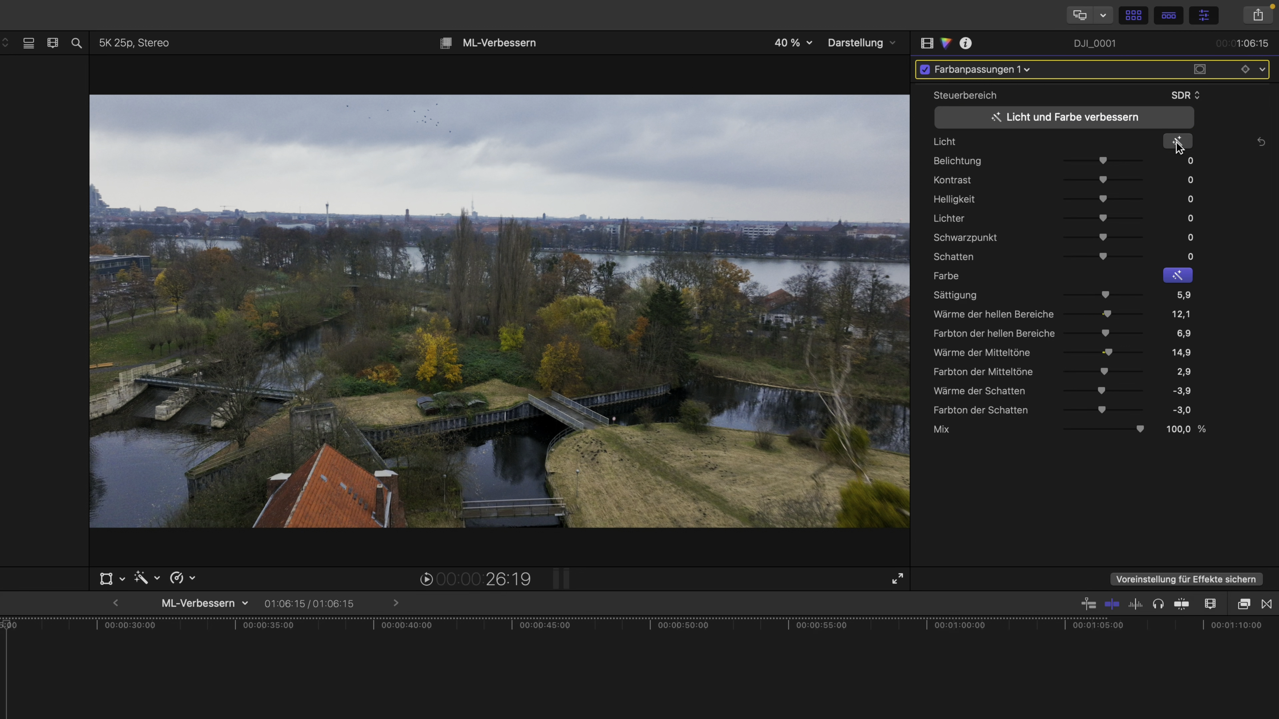
pyautogui.click(1176, 143)
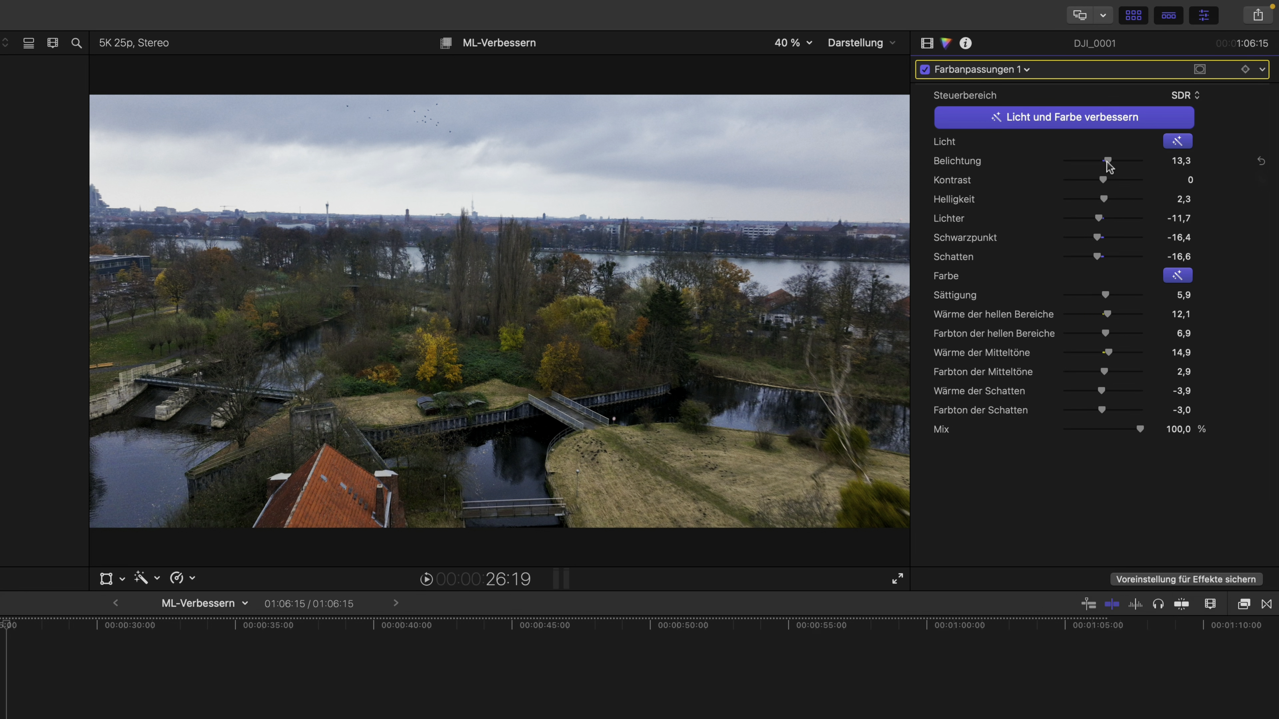
# Try Belichtung at 12,0 and Wärme der hellen Bereiche at 49,0, restoring the automatic Licht and Farbe values after each change.
pyautogui.moveTo(1107, 161); pyautogui.dragTo(1101, 162)
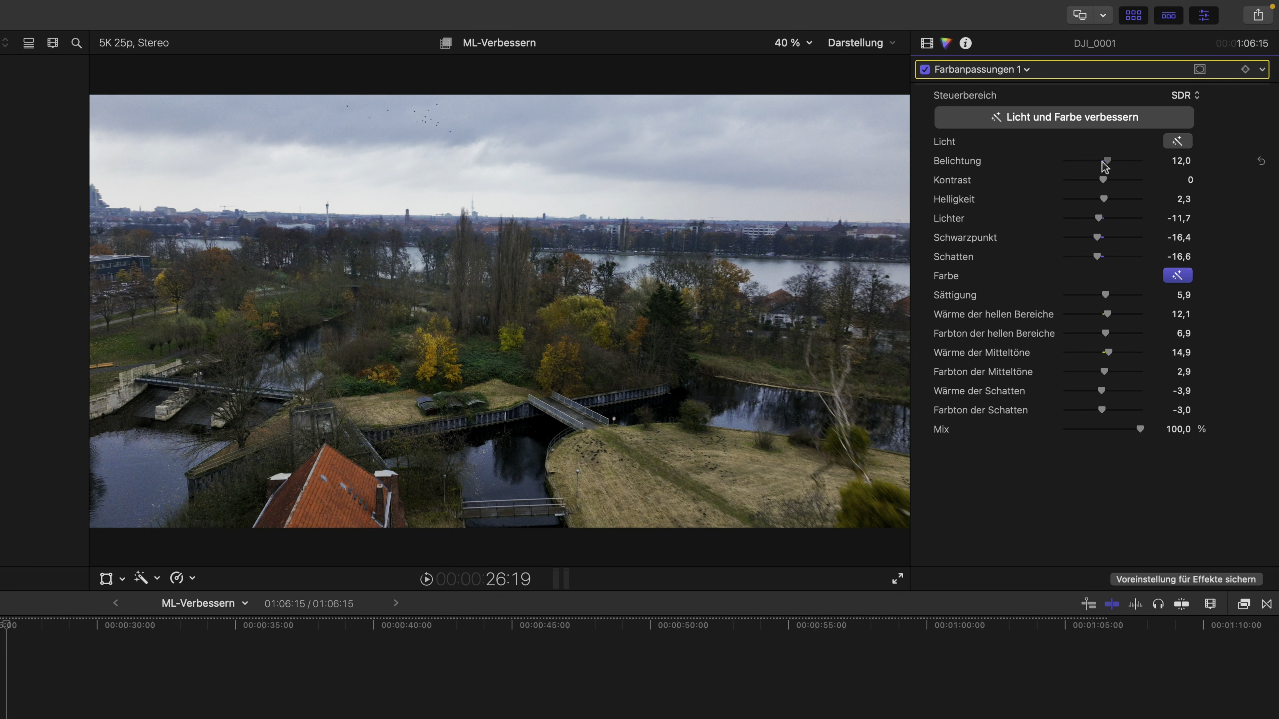
pyautogui.click(1177, 141)
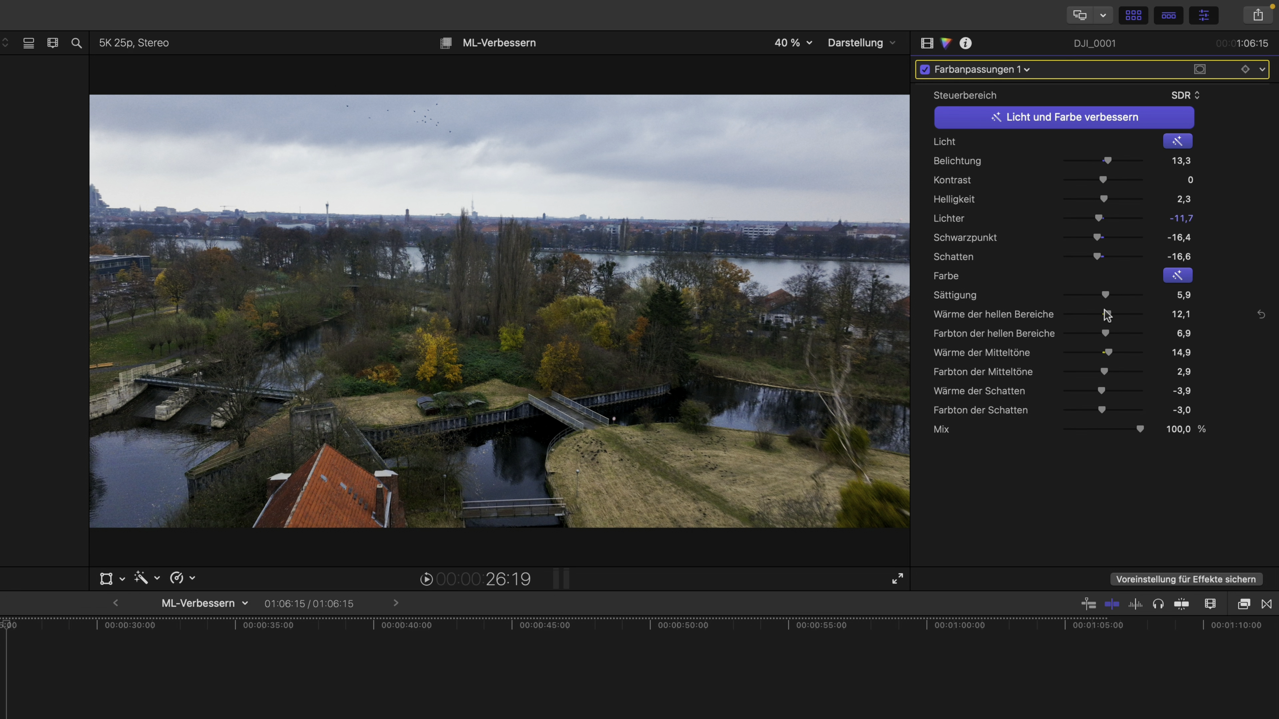
pyautogui.moveTo(1106, 314); pyautogui.dragTo(1120, 315)
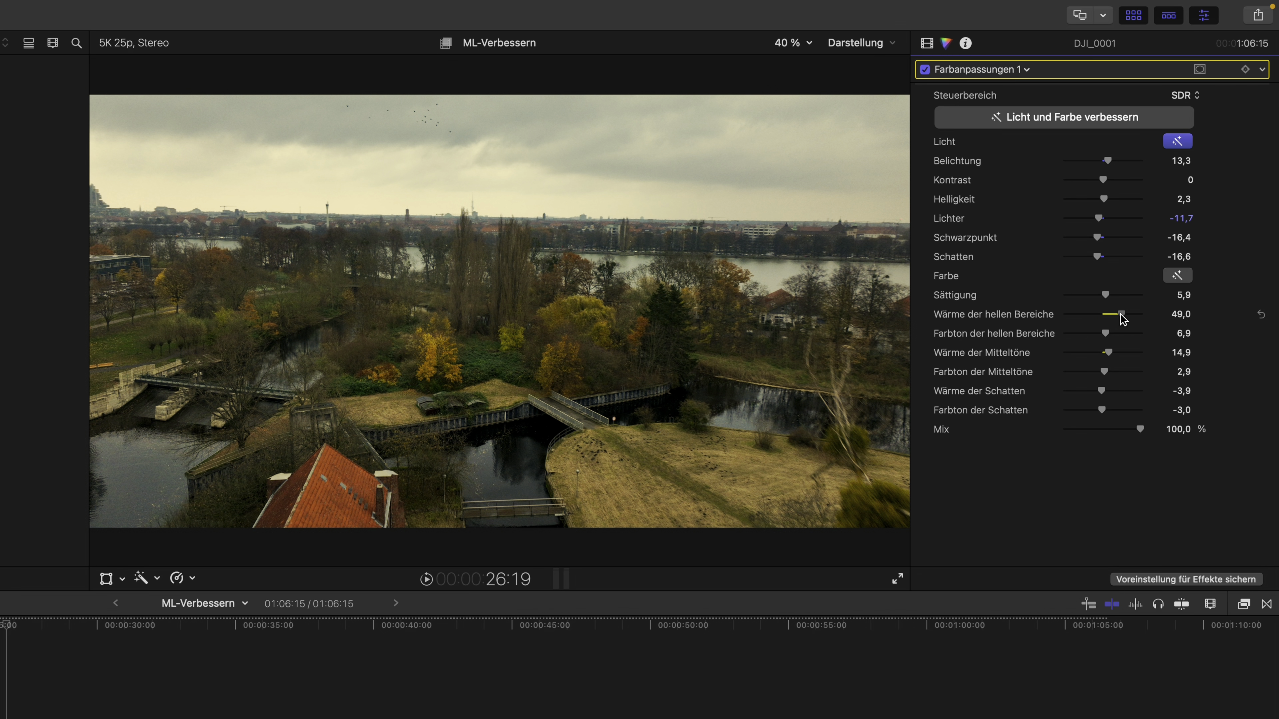
pyautogui.click(1177, 275)
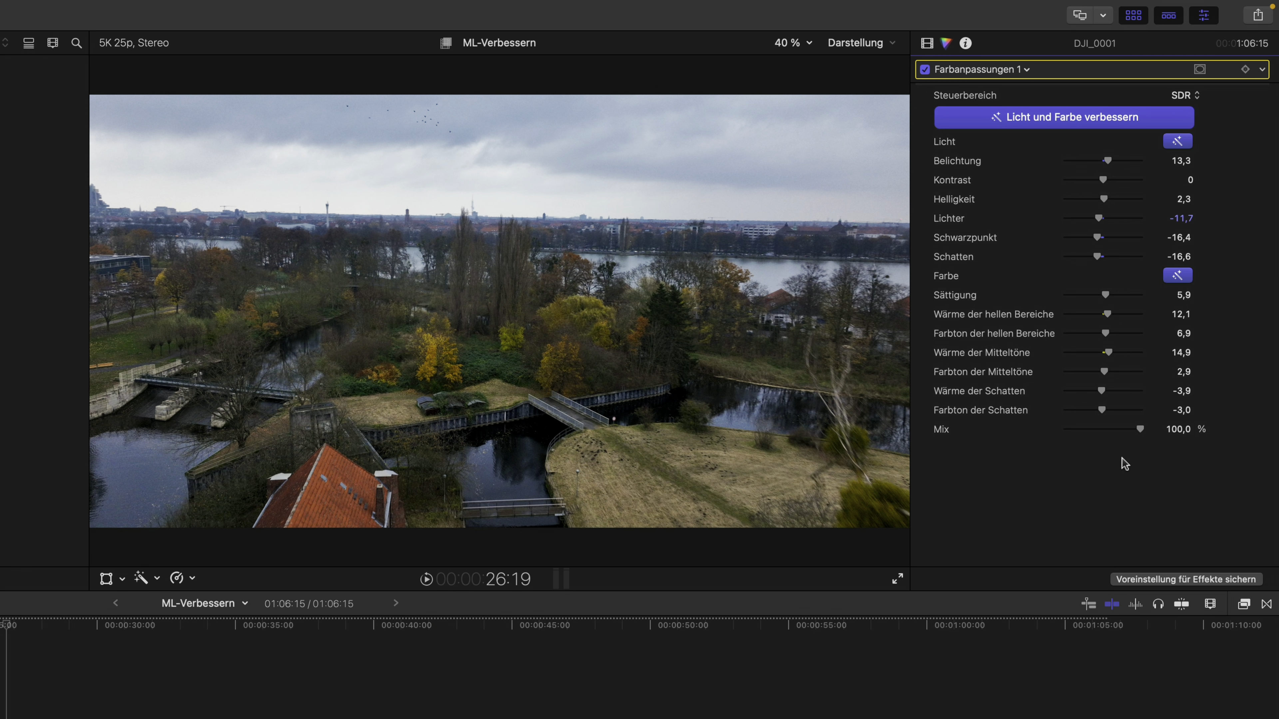
# Delete the Farbanpassungen effect from the DJI_0001 clip in the video inspector.
pyautogui.click(927, 43)
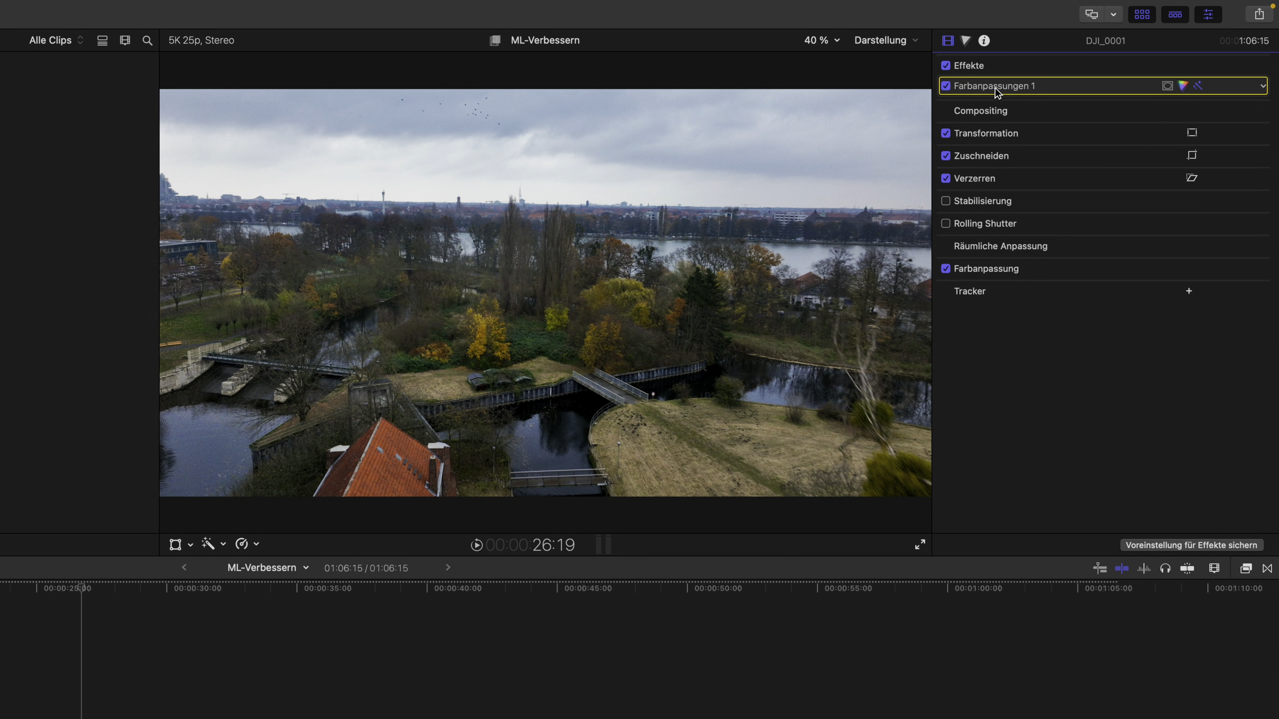
pyautogui.press('BackSpace')
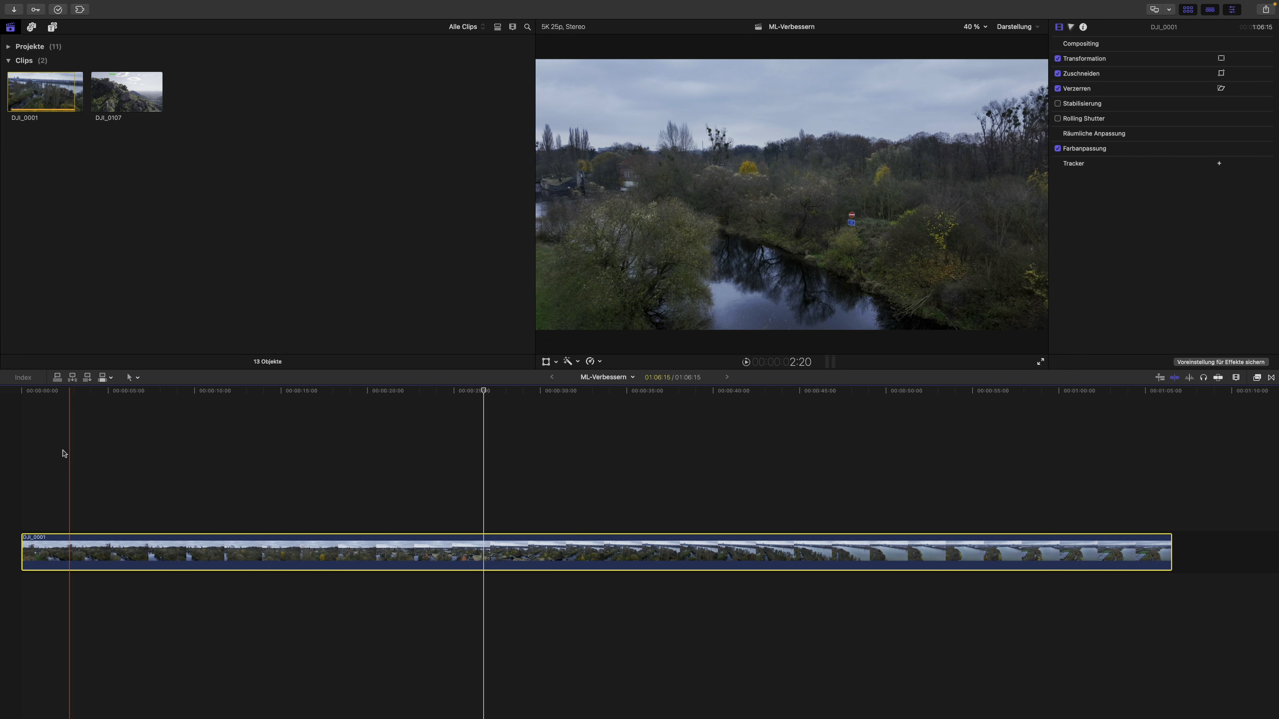
# Place the playhead at the start of the ML-Verbessern timeline and show the video scopes.
pyautogui.click(22, 450)
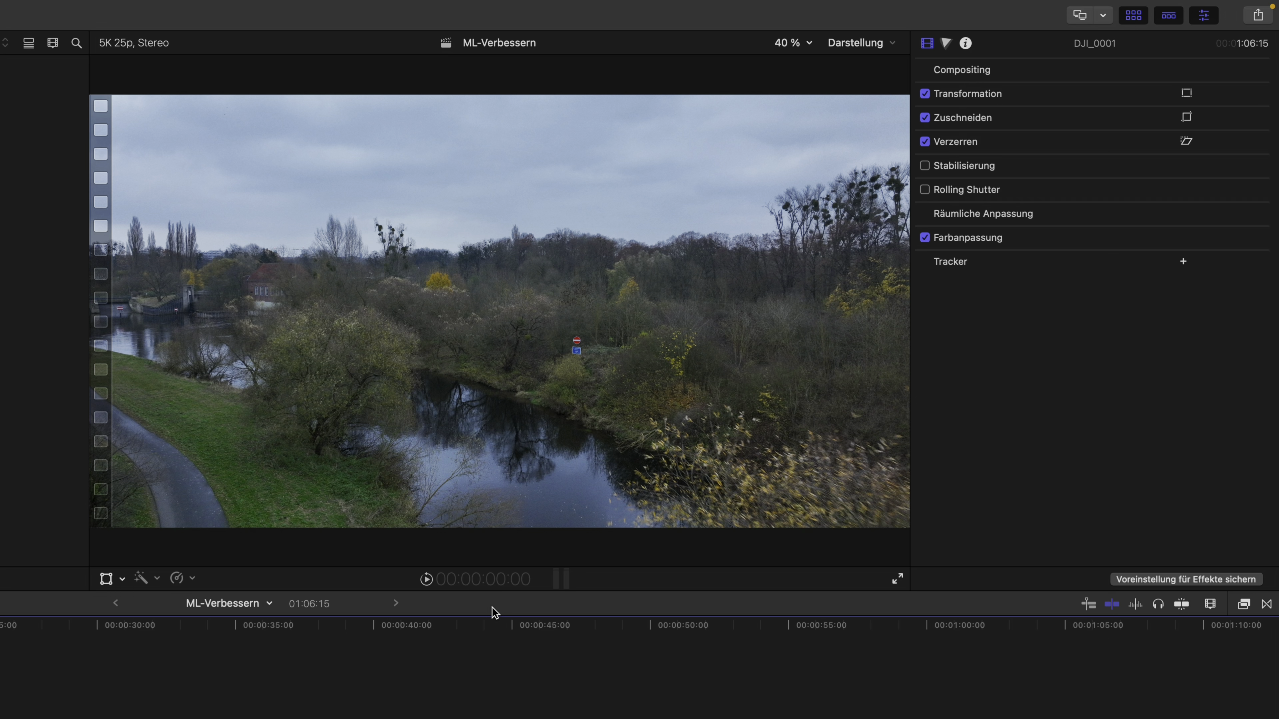
pyautogui.press('super+7')
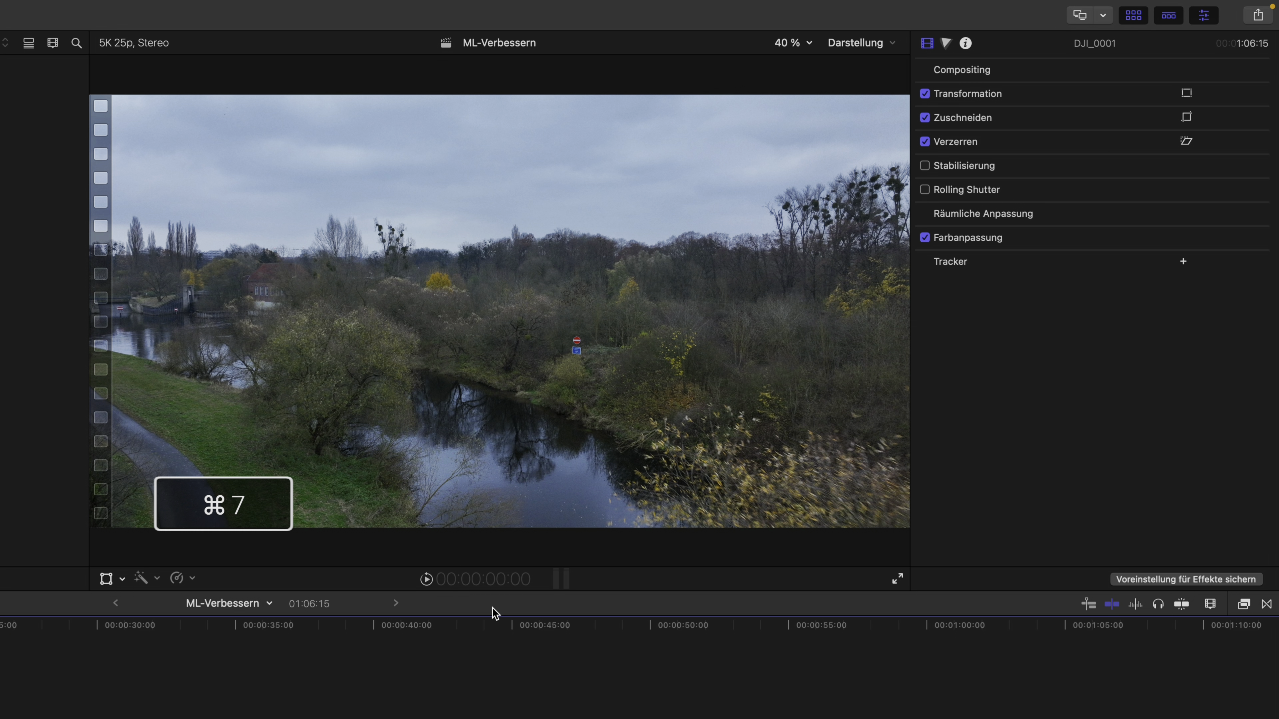
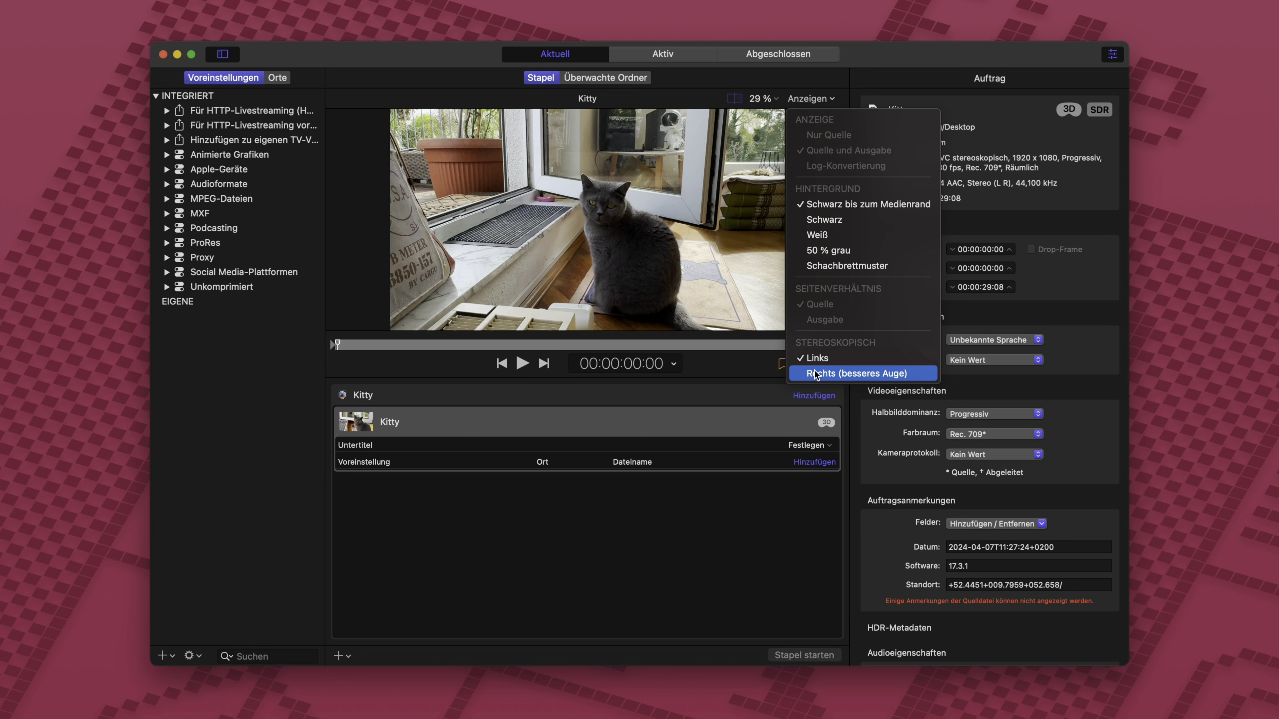
# In Compressor, keep the stereoscopic preview on Links and create a custom preset from the Kitty movie on the desktop.
pyautogui.click(820, 362)
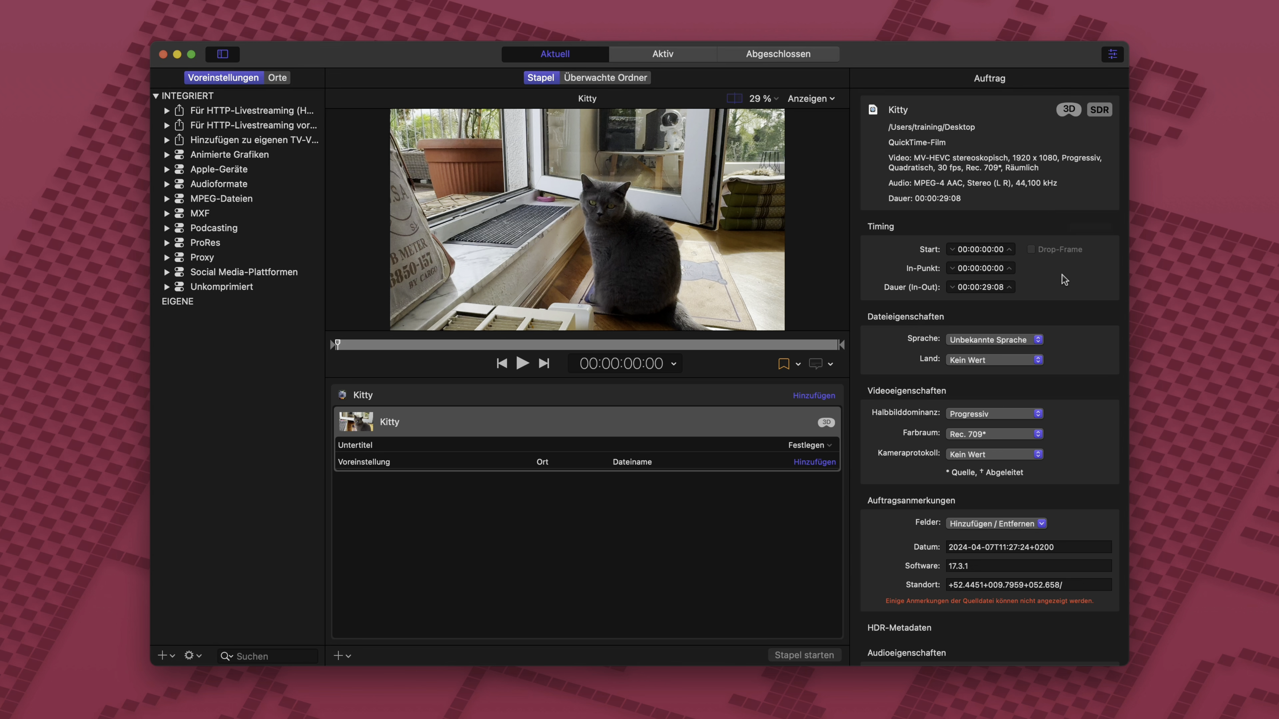
pyautogui.click(1217, 387)
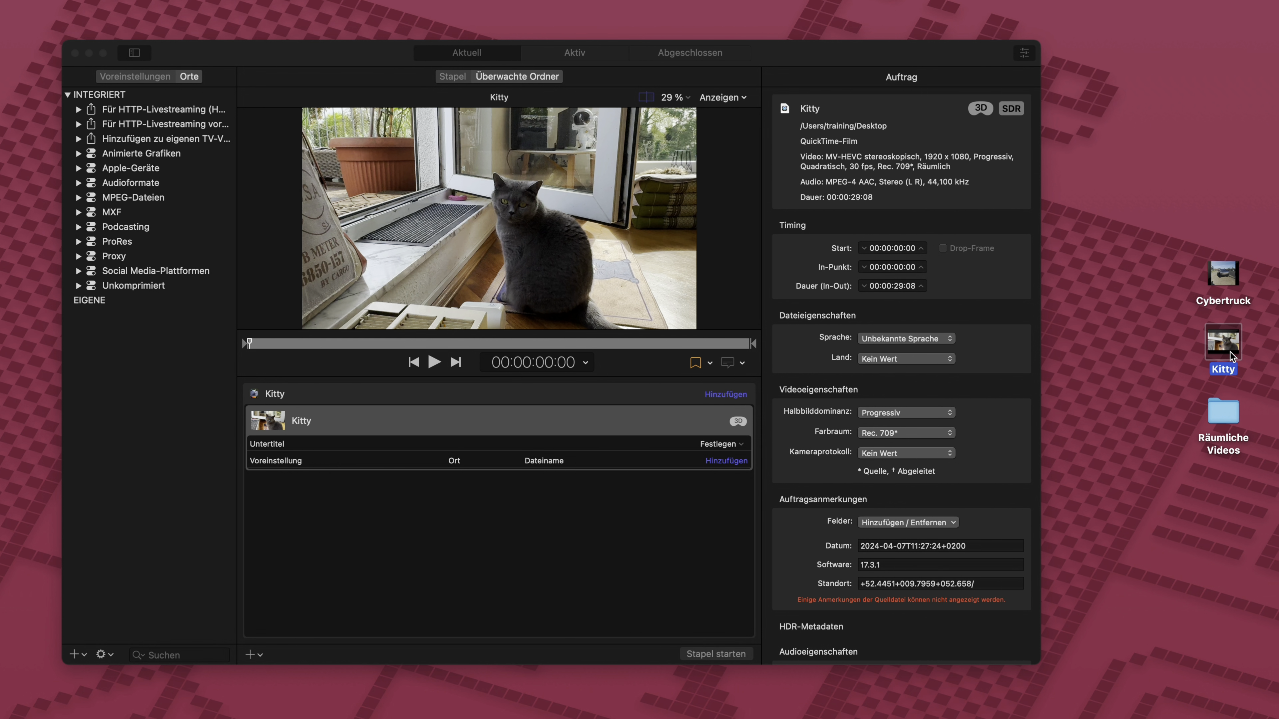
pyautogui.moveTo(1232, 349); pyautogui.dragTo(258, 309)
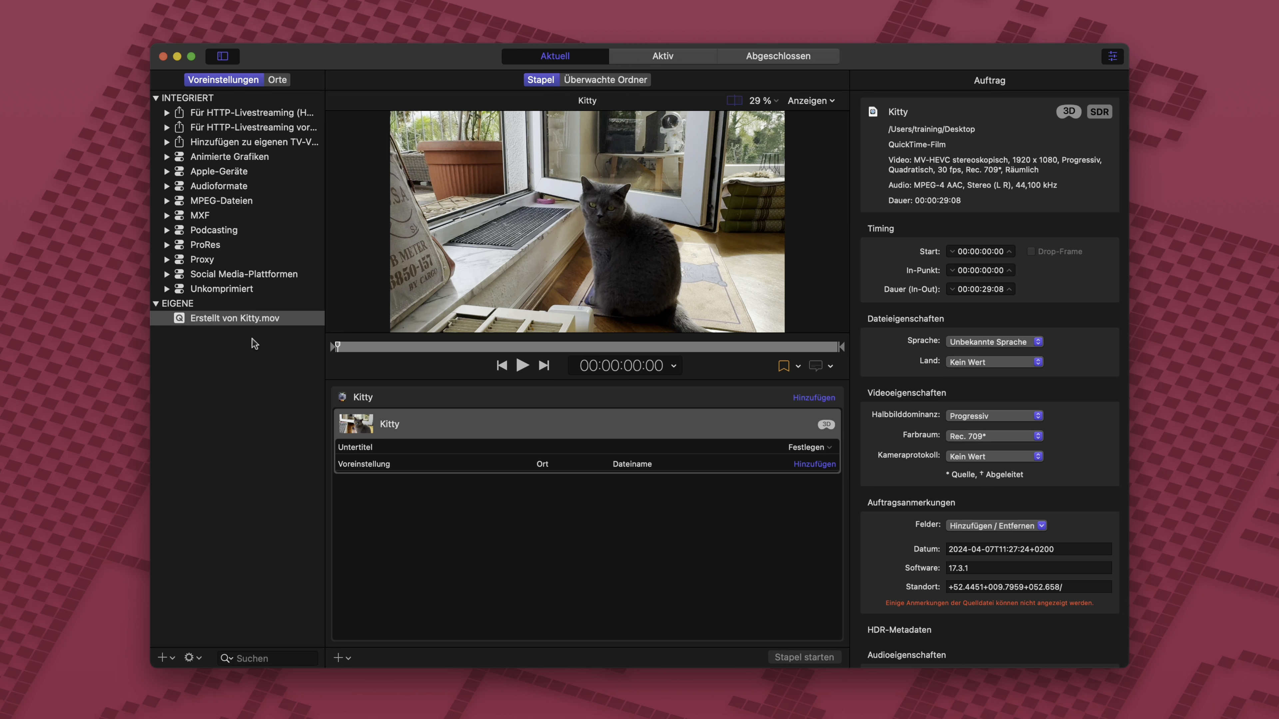
# Examine the general properties of the Erstellt von Kitty.mov preset and the details of the Kitty job.
pyautogui.click(237, 321)
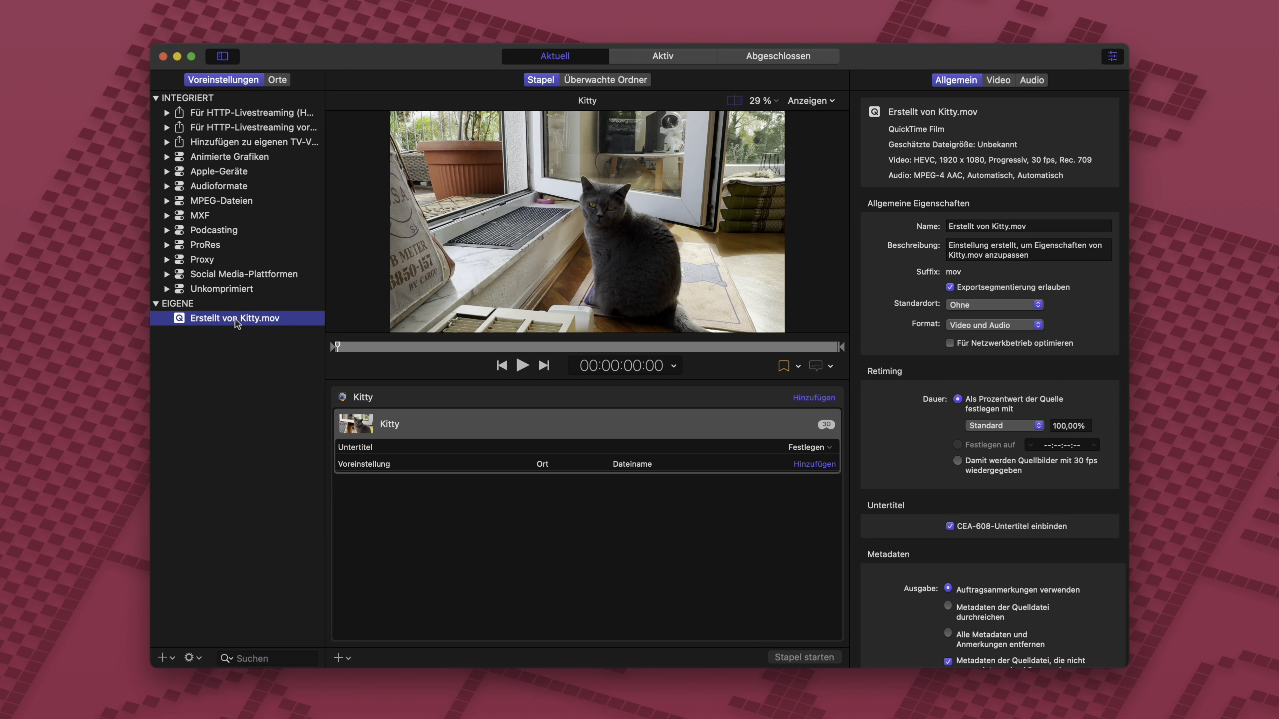
pyautogui.click(229, 341)
pyautogui.click(179, 322)
pyautogui.click(717, 435)
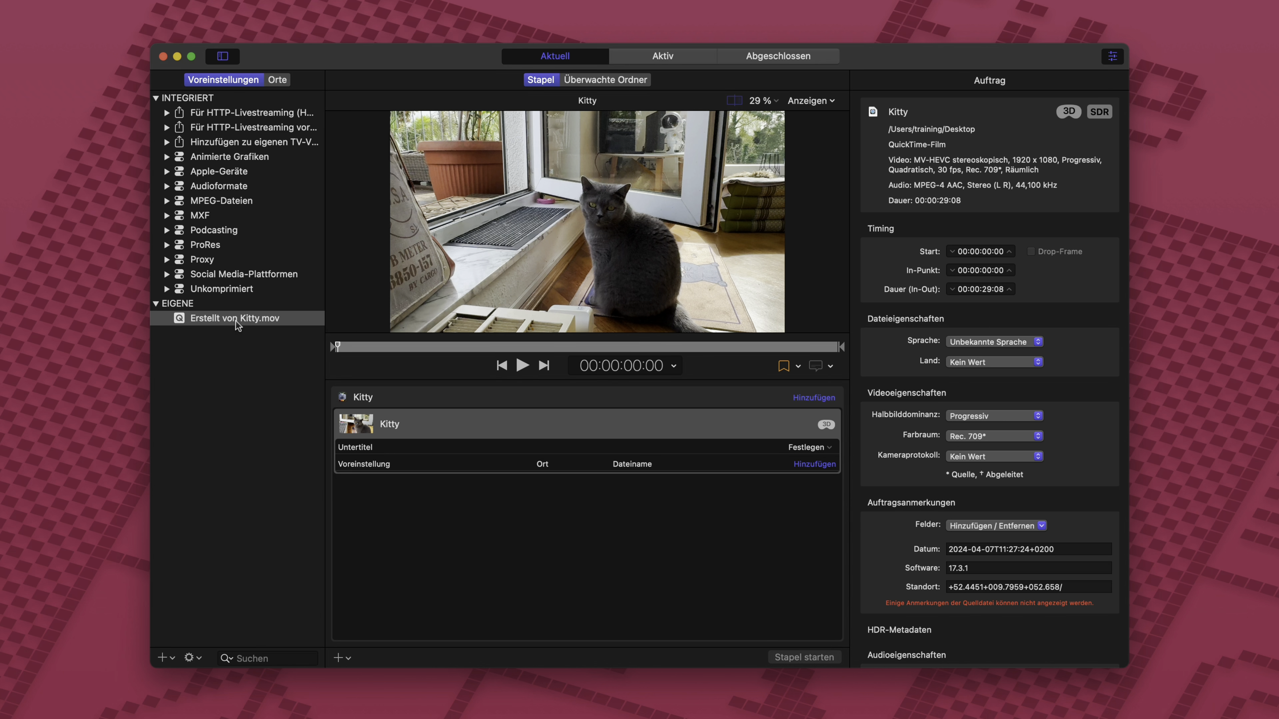
pyautogui.click(182, 319)
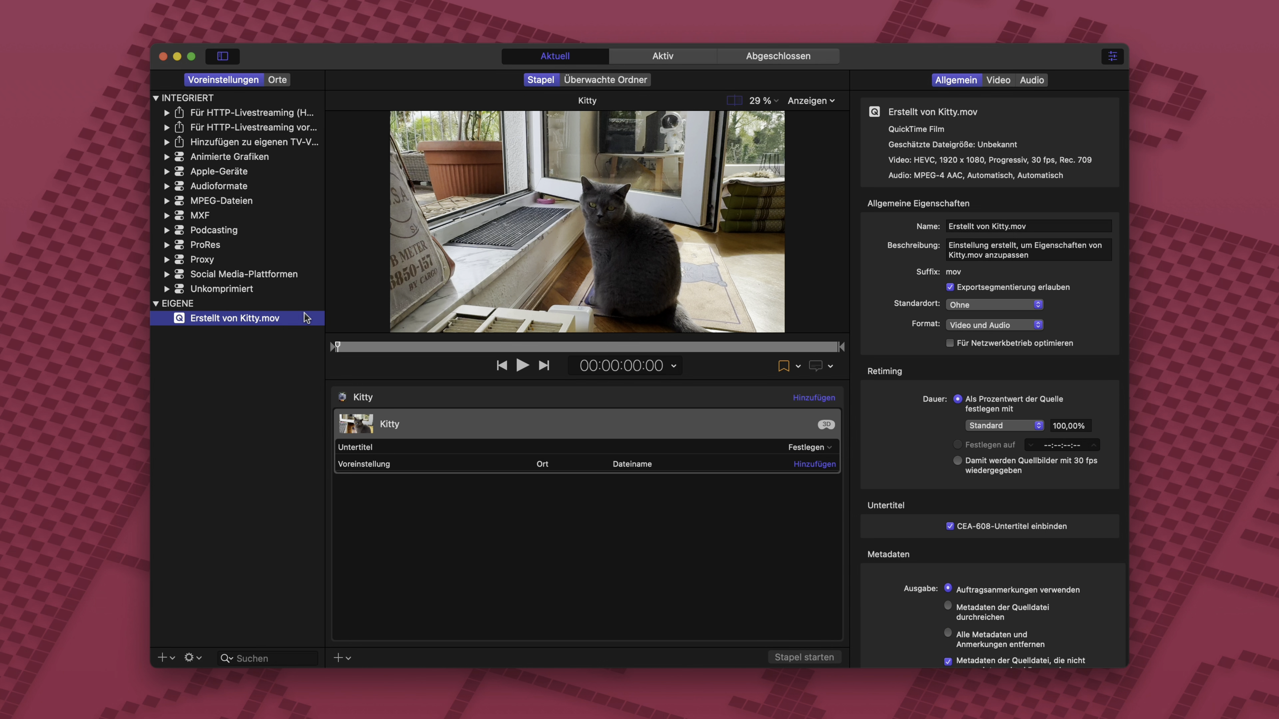
# Set both Bildgröße and Bildrate to Automatisch in the video properties of the Erstellt von Kitty.mov preset.
pyautogui.click(998, 81)
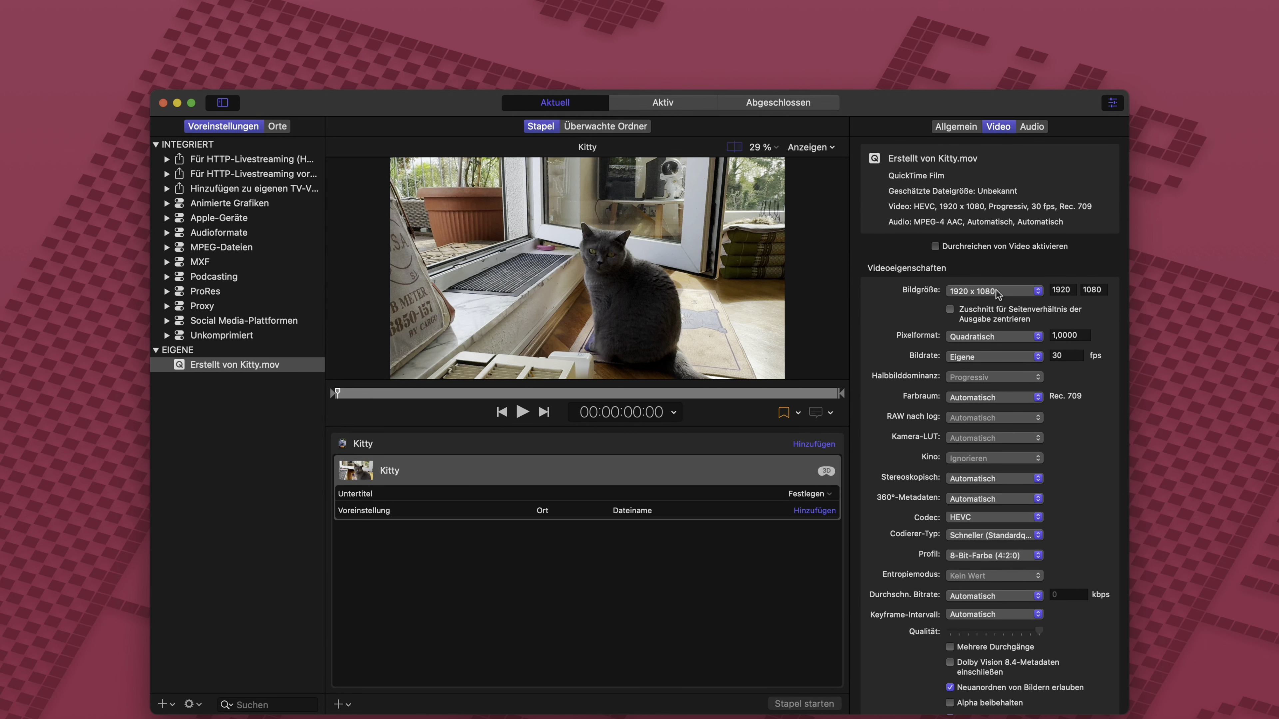
pyautogui.click(992, 244)
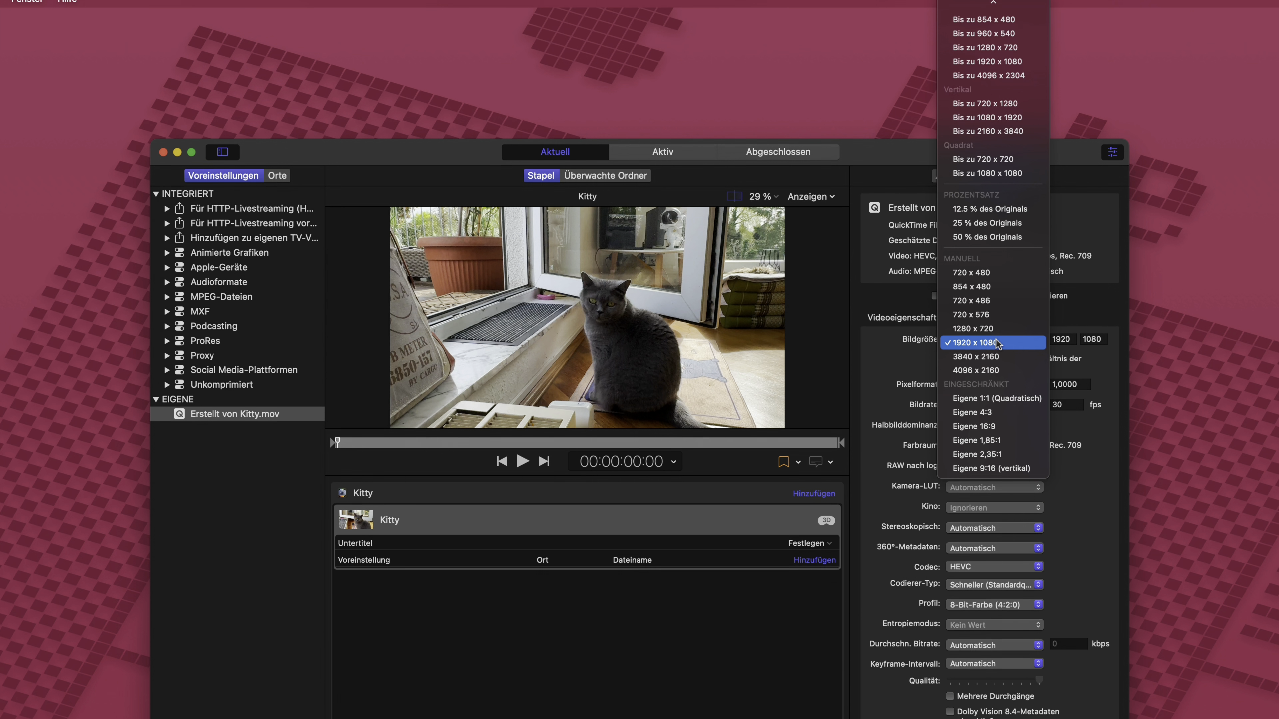
pyautogui.moveTo(995, 8)
pyautogui.click(985, 32)
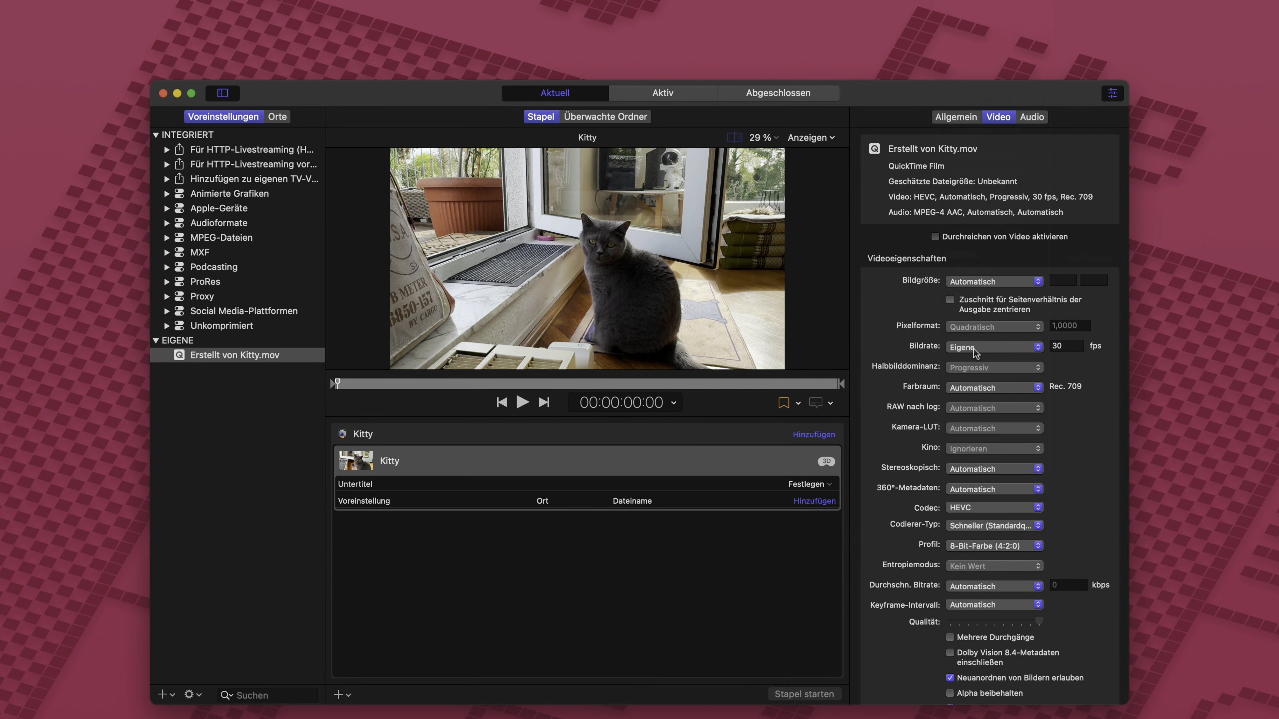
pyautogui.click(975, 416)
pyautogui.click(982, 139)
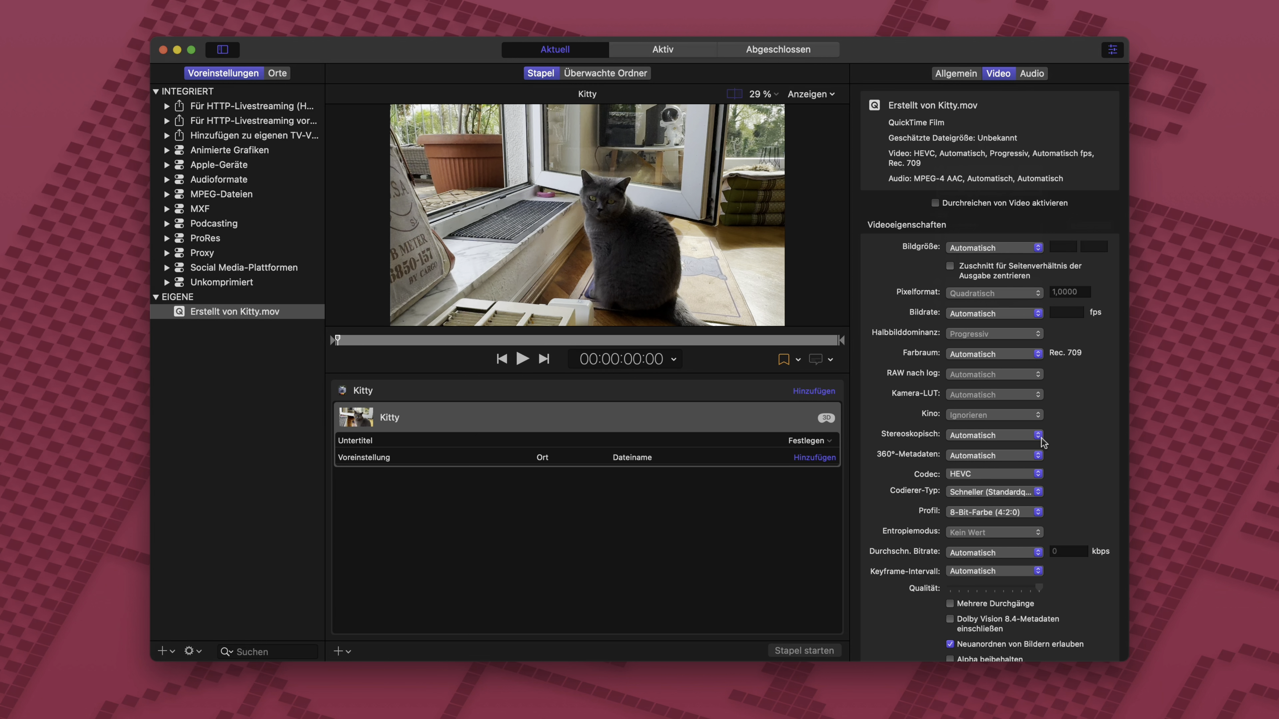
# Set the preset's Stereoskopisch option to Linkes Auge.
pyautogui.click(1038, 435)
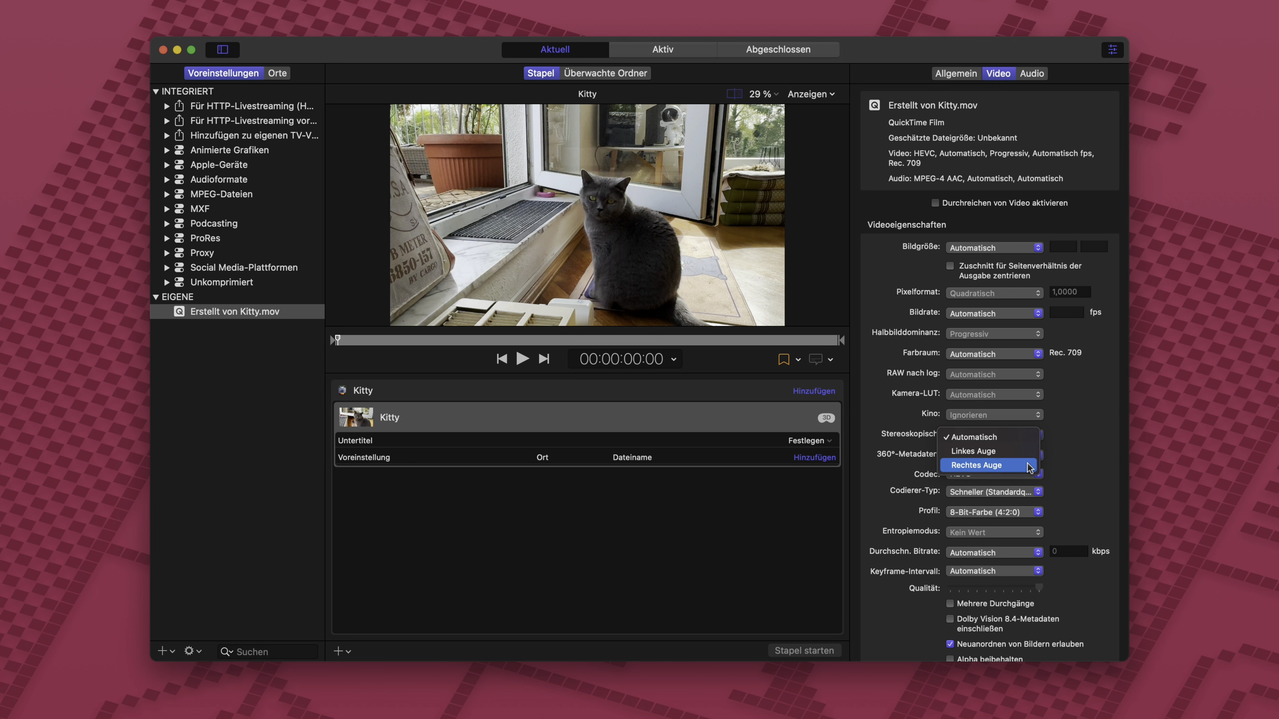
pyautogui.click(1024, 452)
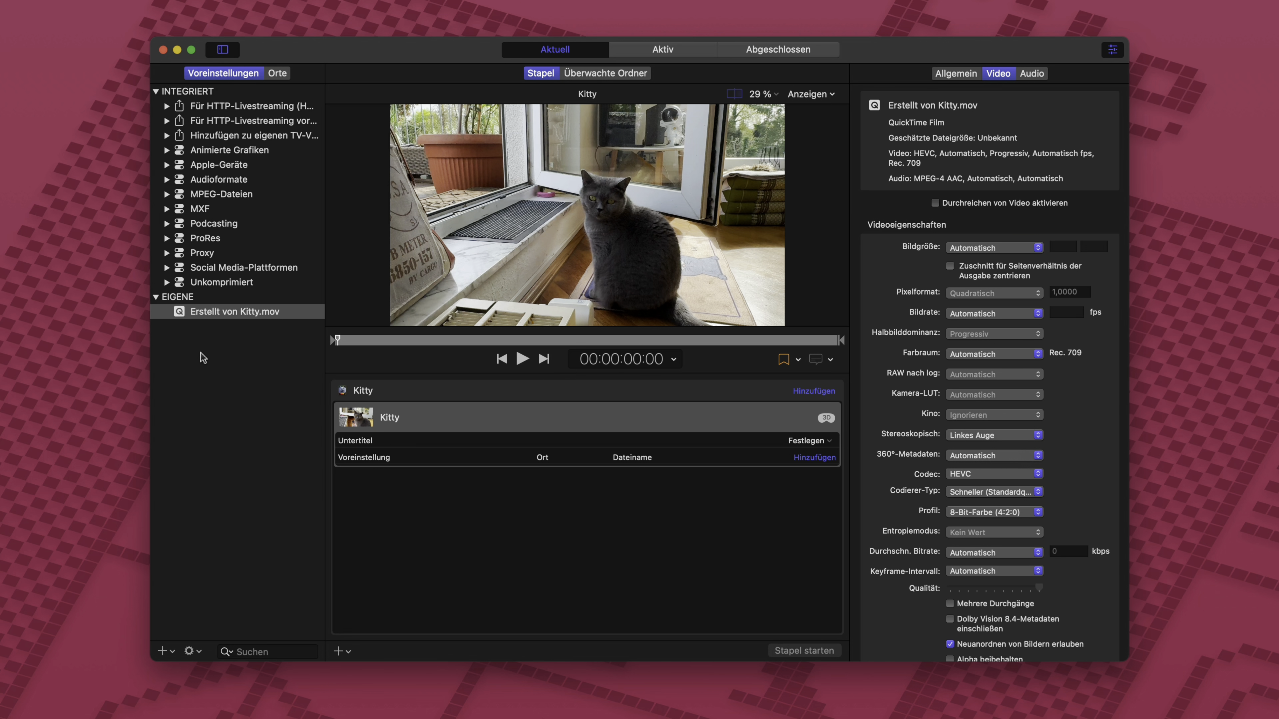
# Rename the custom preset Erstellt von Kitty.mov as Linkes Auge.
pyautogui.click(209, 314)
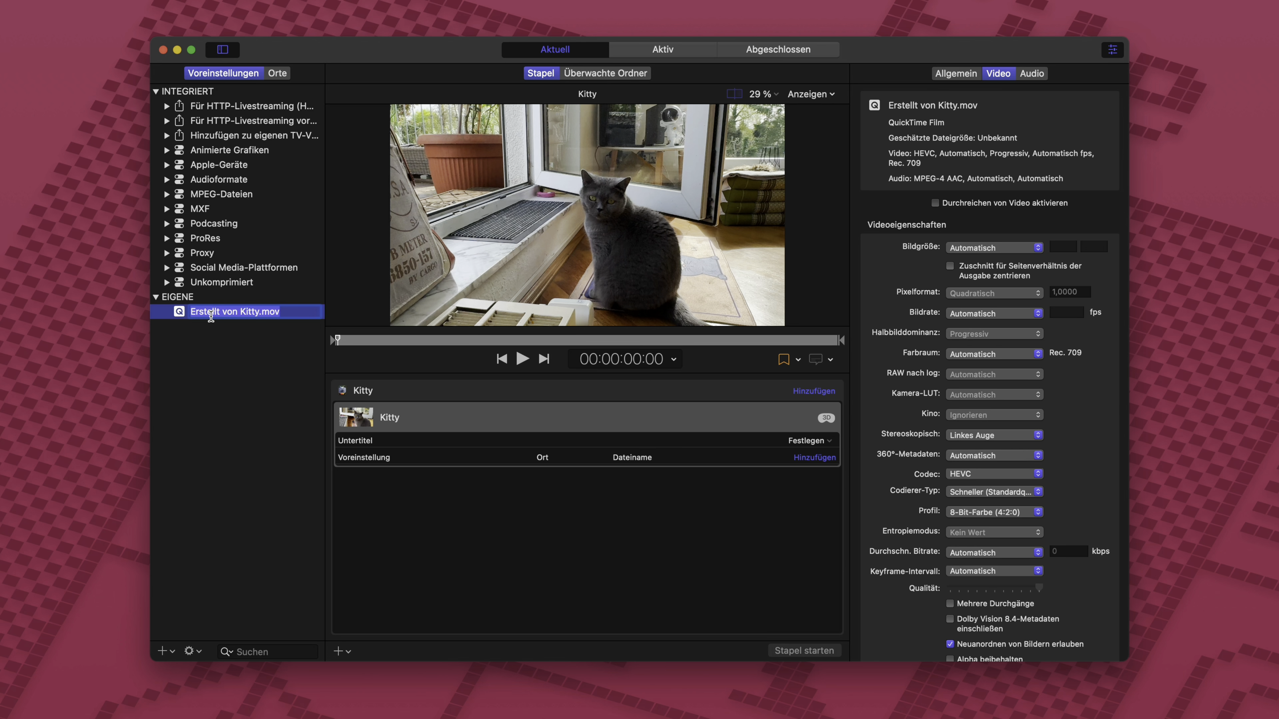
pyautogui.write('Linkes Auge')
pyautogui.press('Return')
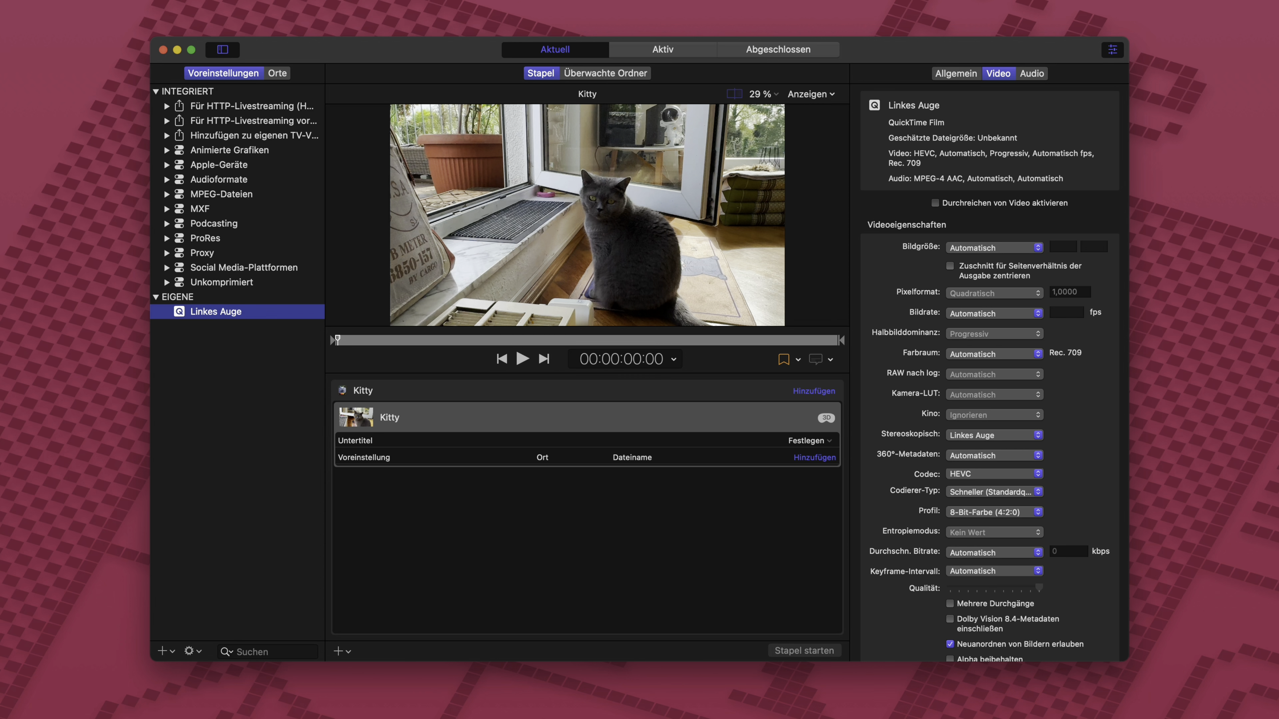
# Create a Rechtes Auge preset from a duplicate of Linkes Auge, with its Stereoskopisch option set to Rechtes Auge.
pyautogui.rightClick(216, 312)
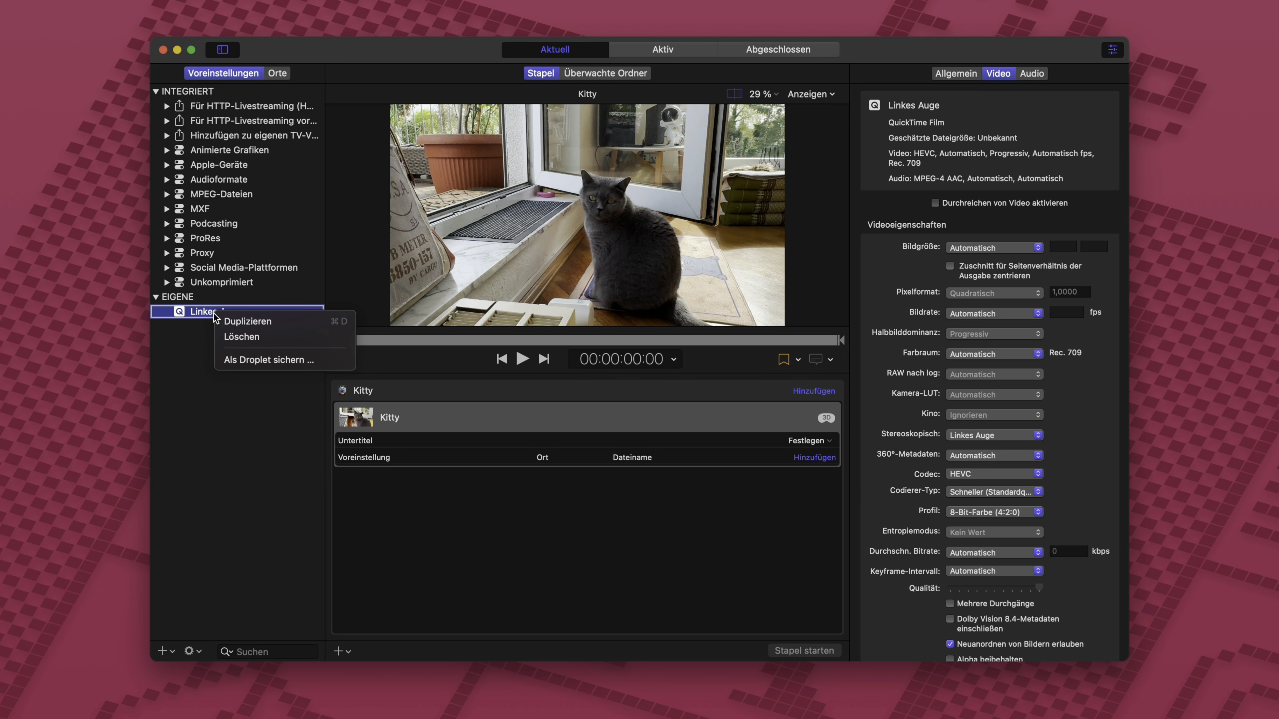
pyautogui.click(291, 323)
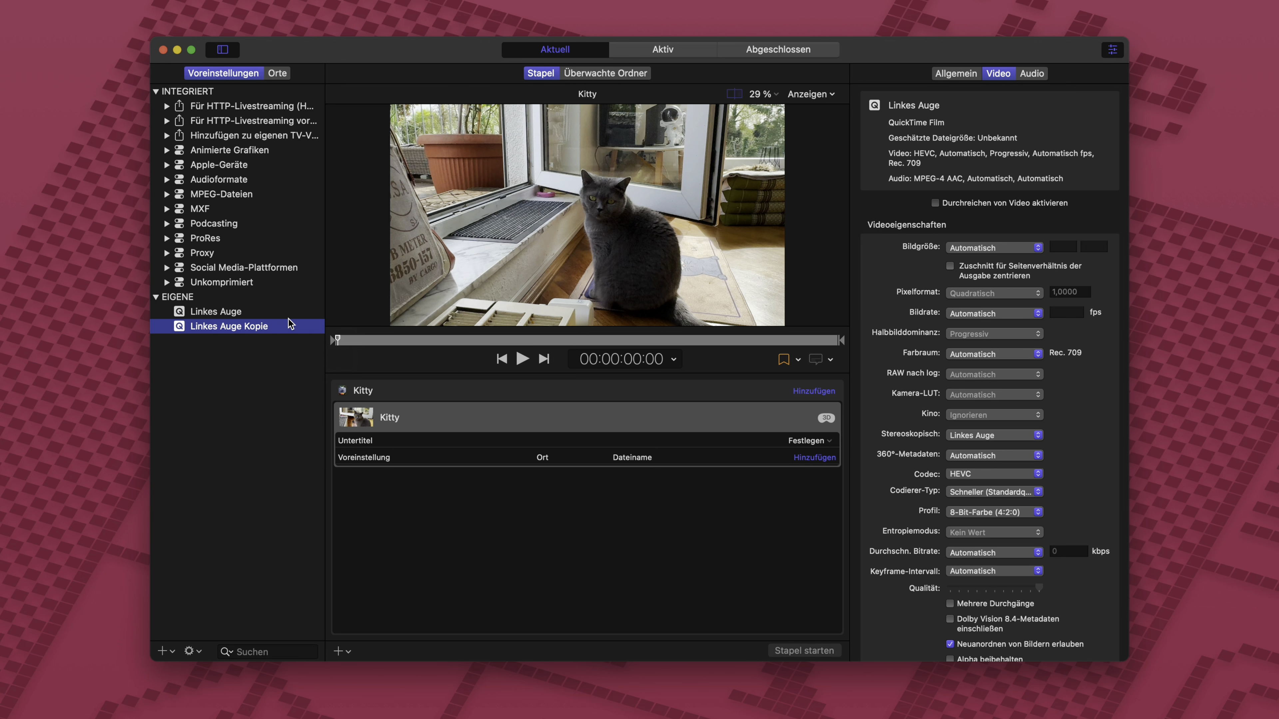
pyautogui.click(235, 329)
pyautogui.write('Rechtes Auge')
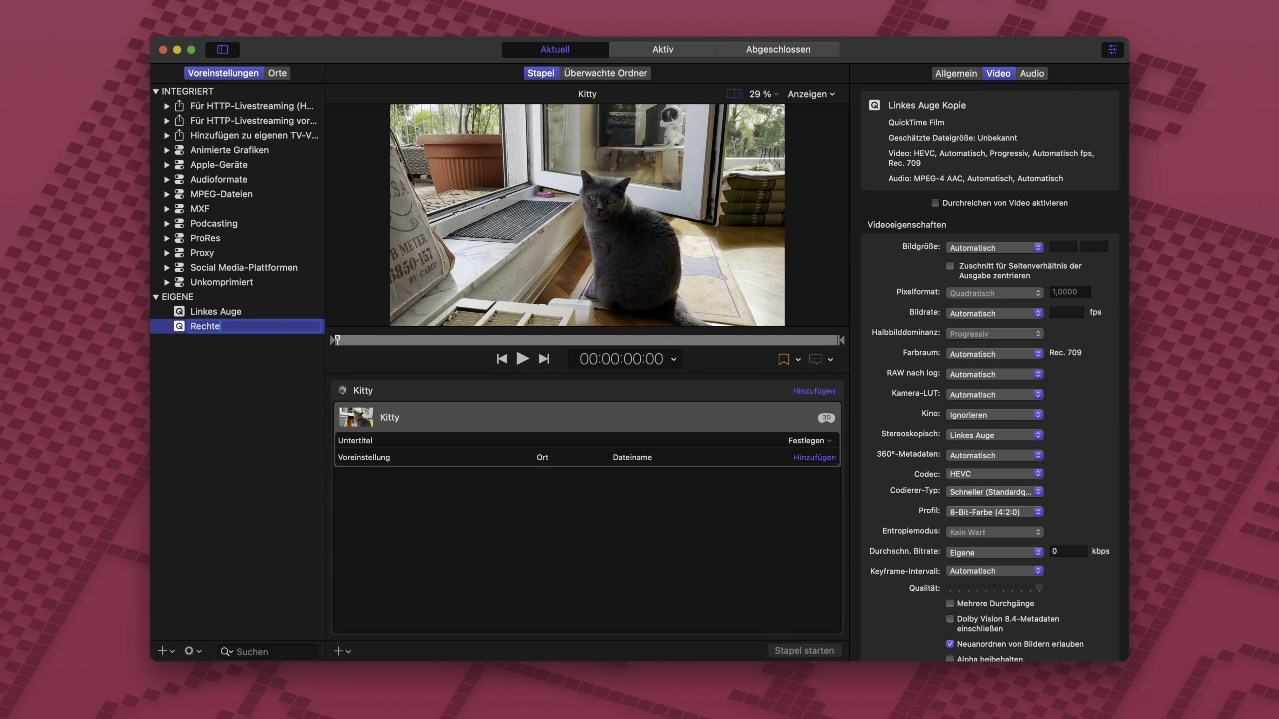
pyautogui.press('Return')
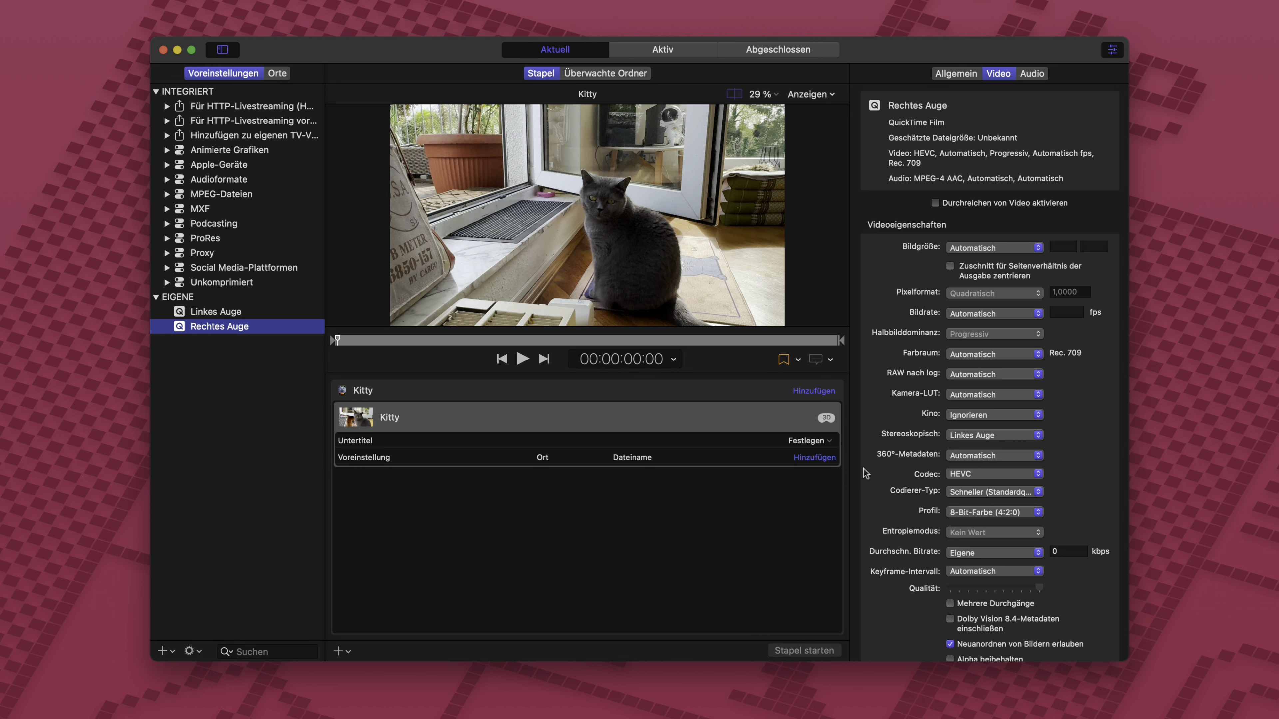
pyautogui.click(1015, 440)
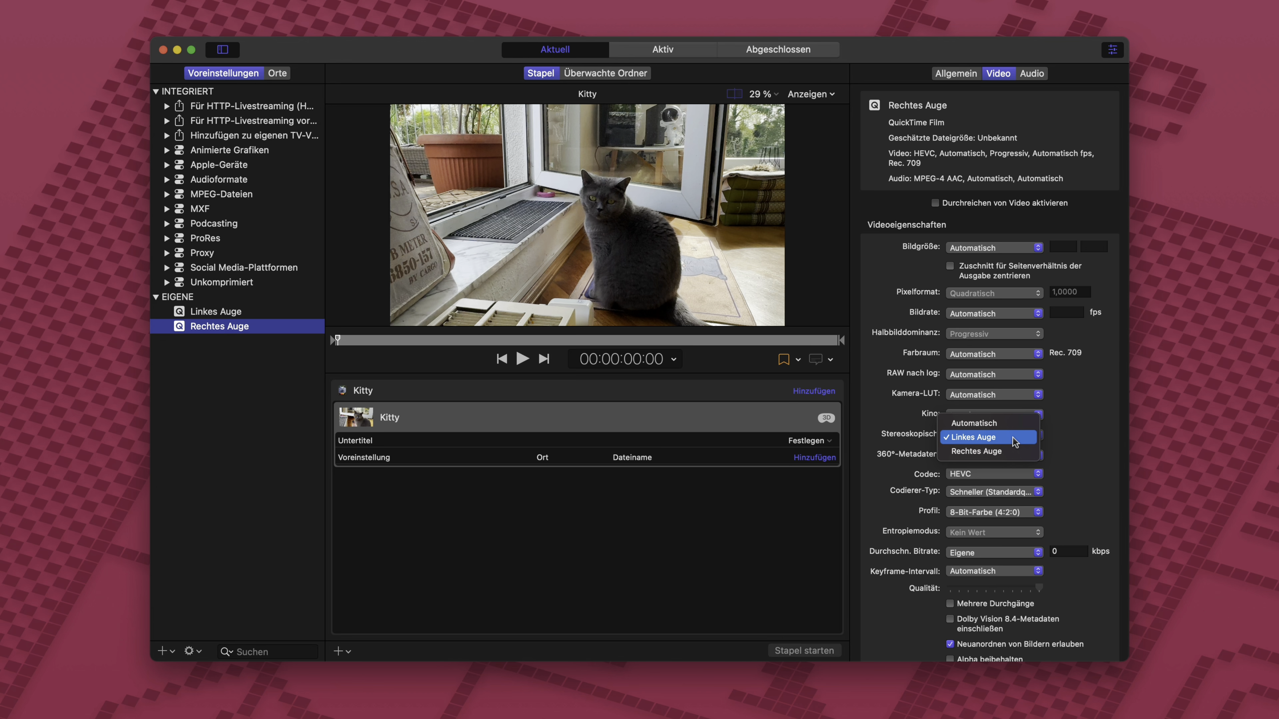
pyautogui.click(1027, 455)
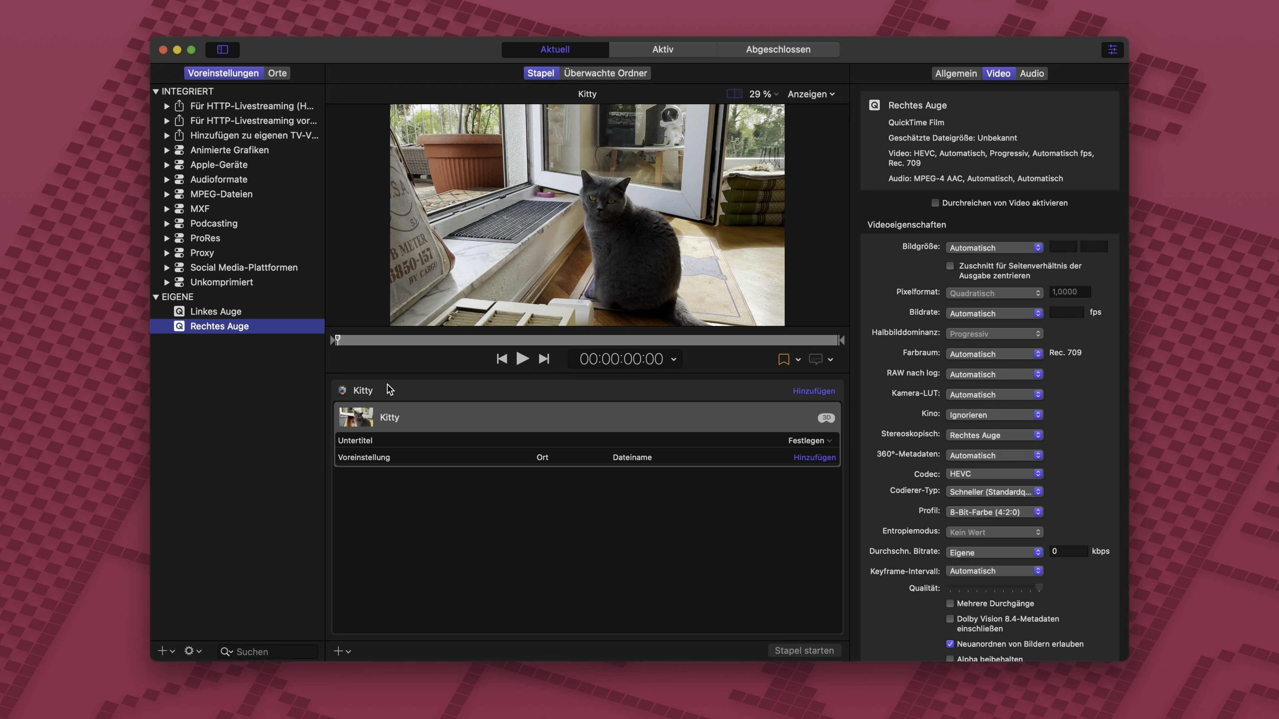
# Add the Linkes Auge and Rechtes Auge presets together to the Kitty job and review the available output locations.
pyautogui.keyDown('shift'); pyautogui.click(179, 314); pyautogui.keyUp('shift')
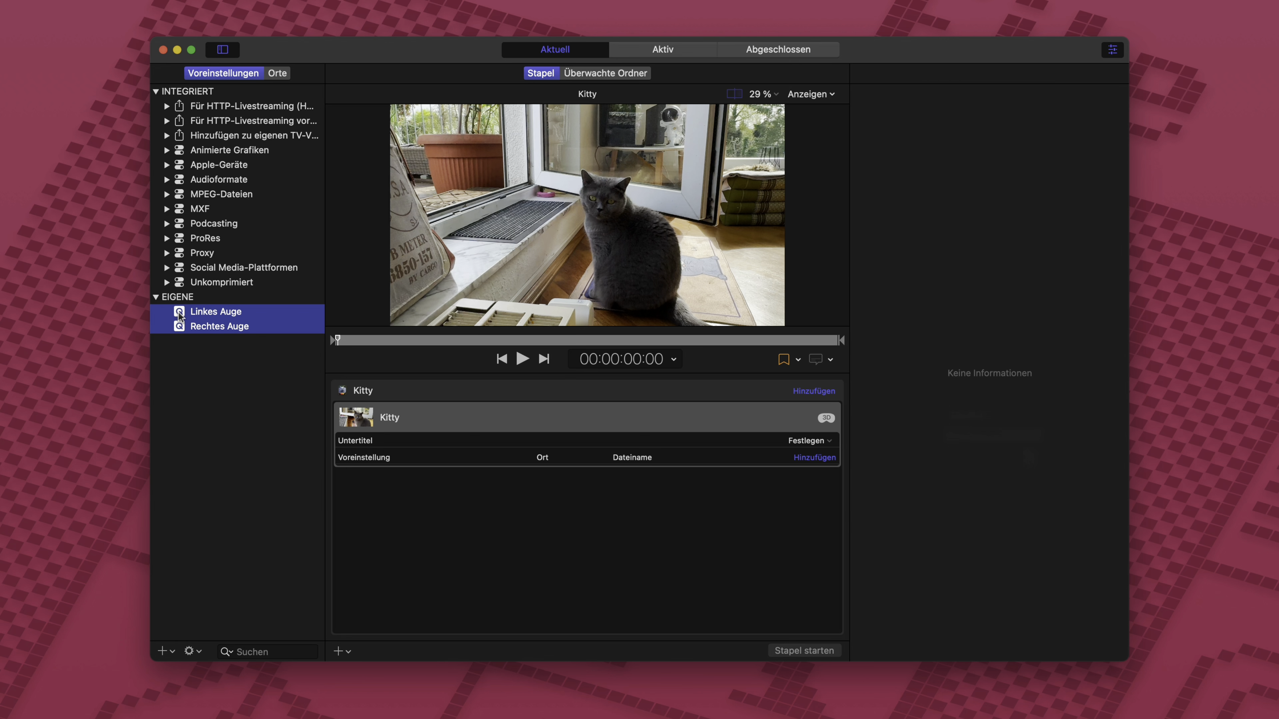
pyautogui.moveTo(179, 315); pyautogui.dragTo(552, 423)
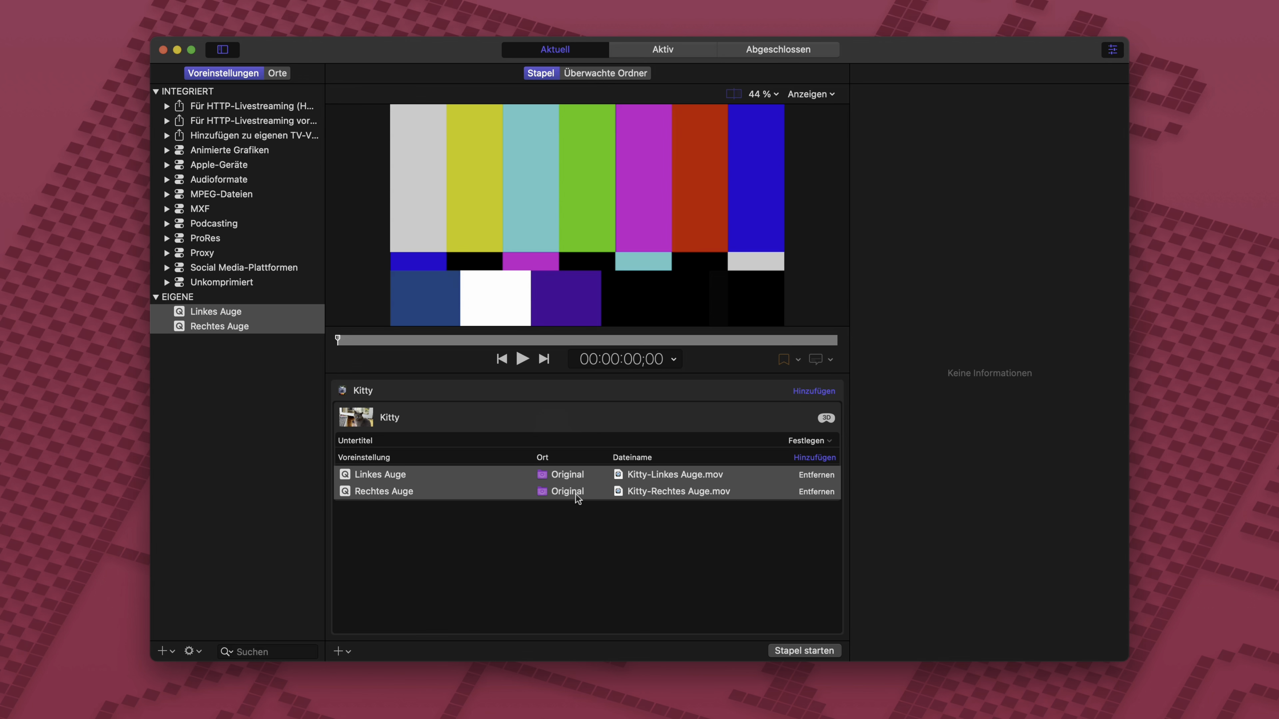
pyautogui.rightClick(567, 480)
pyautogui.moveTo(718, 542)
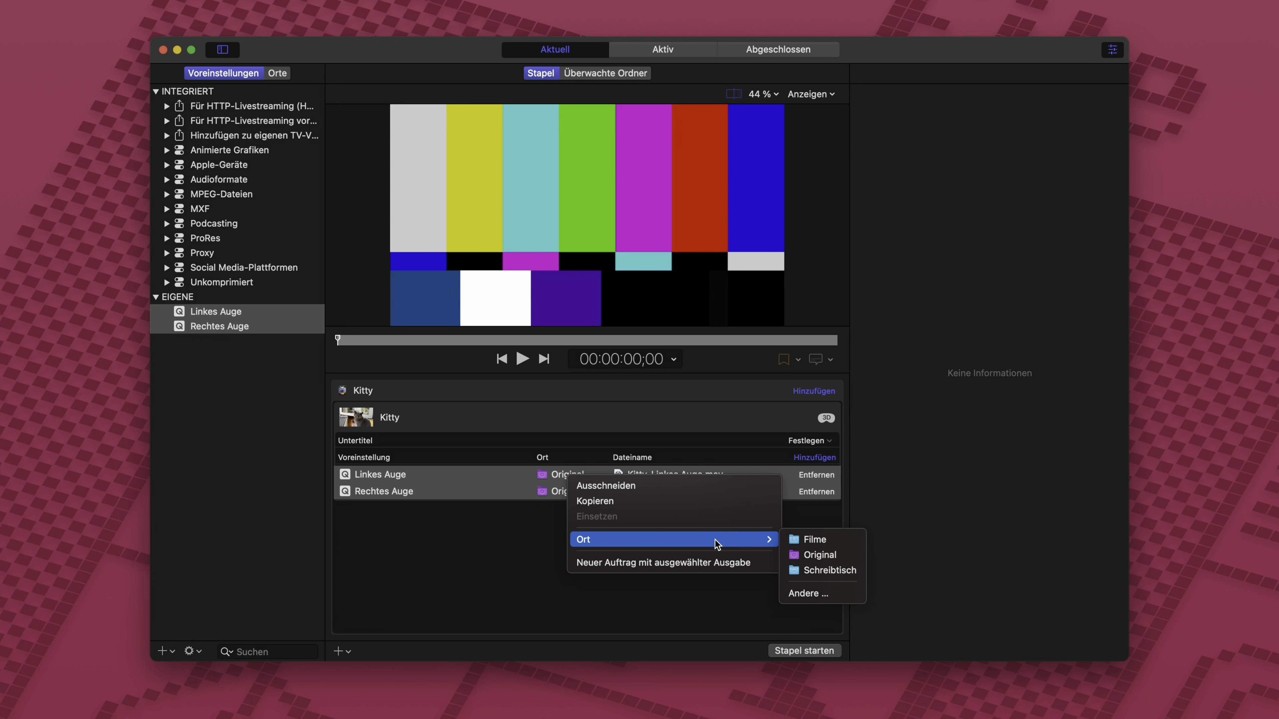
pyautogui.click(671, 598)
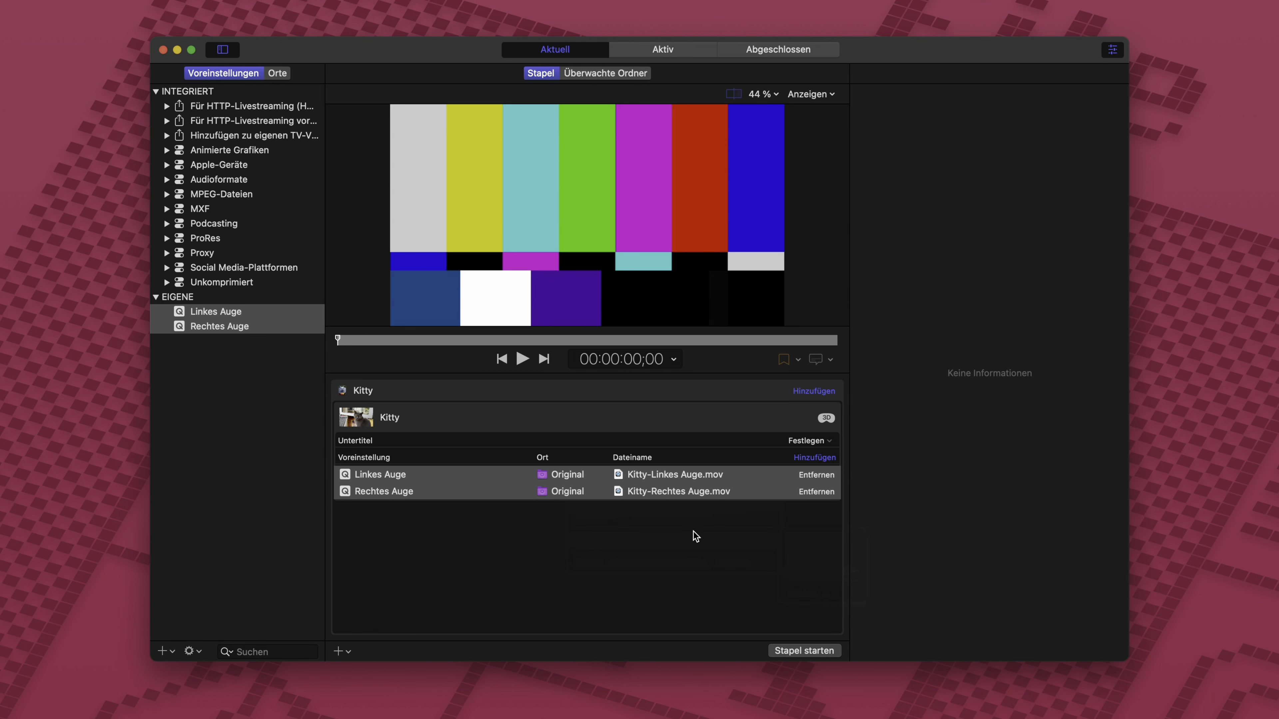
pyautogui.click(693, 532)
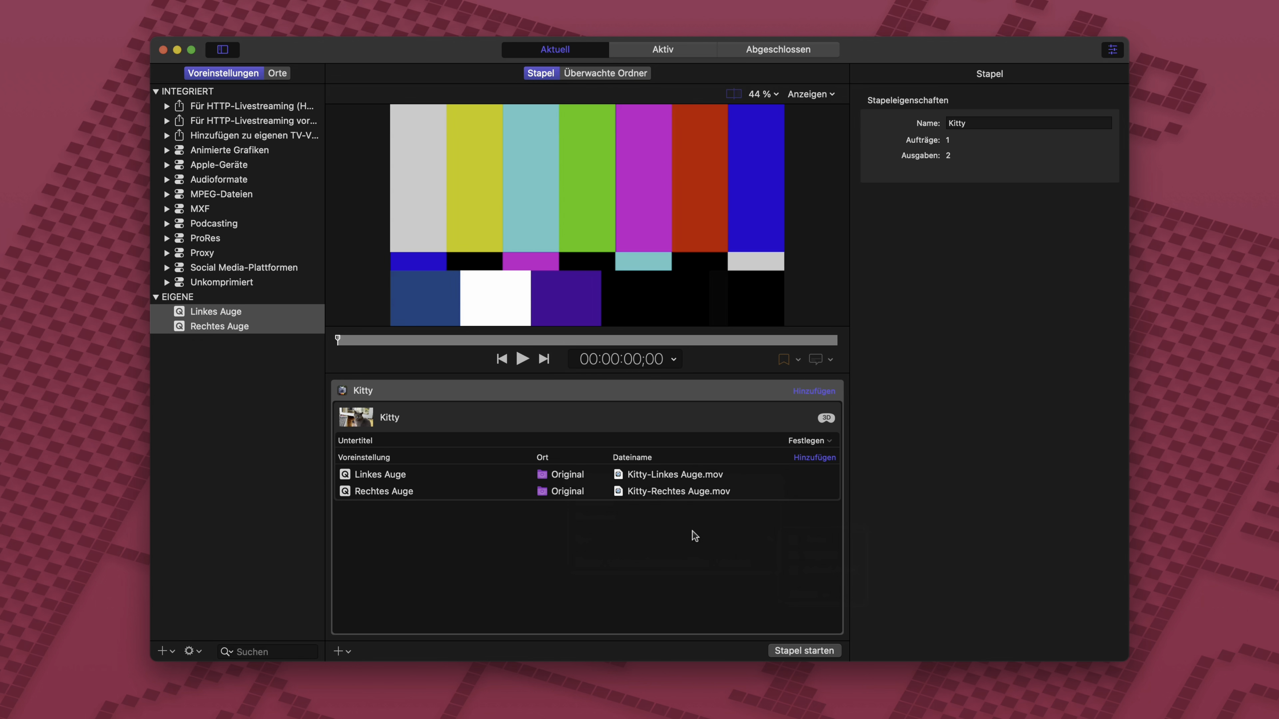
# Save the Kitty job's two outputs as a custom preset group named Räumlich Links/Rechts.
pyautogui.moveTo(424, 419); pyautogui.dragTo(233, 313)
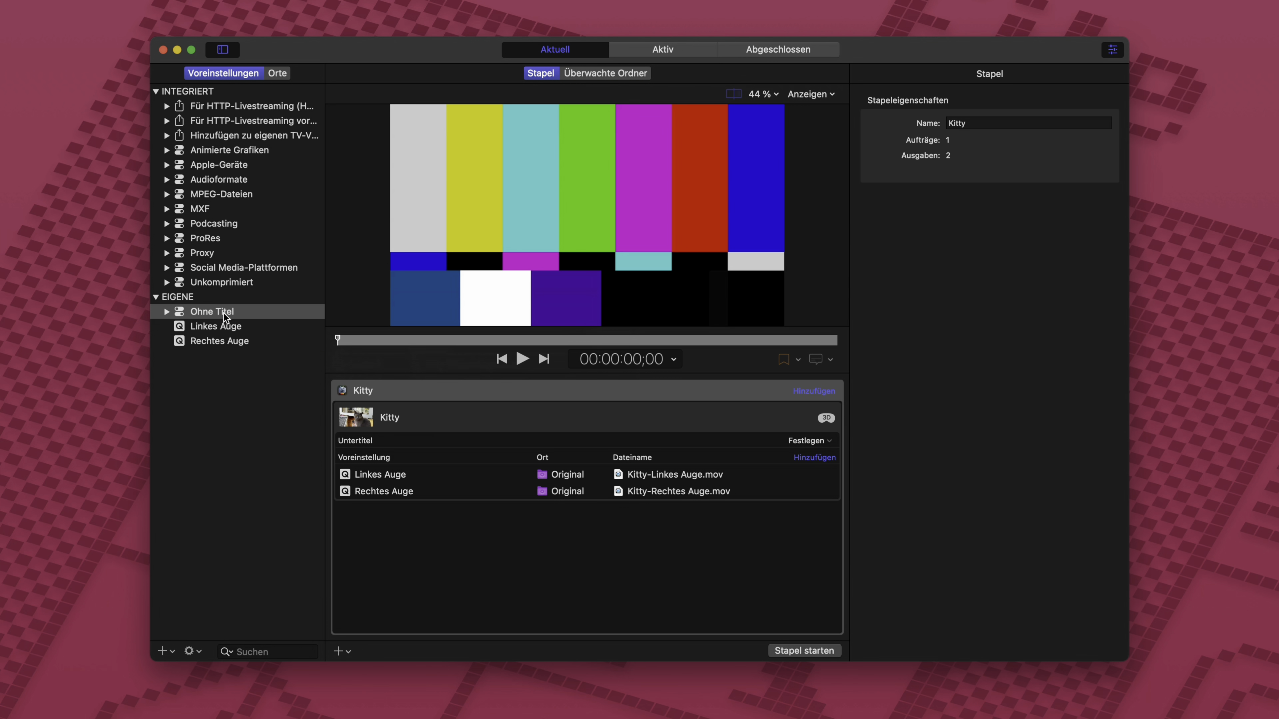
pyautogui.click(162, 312)
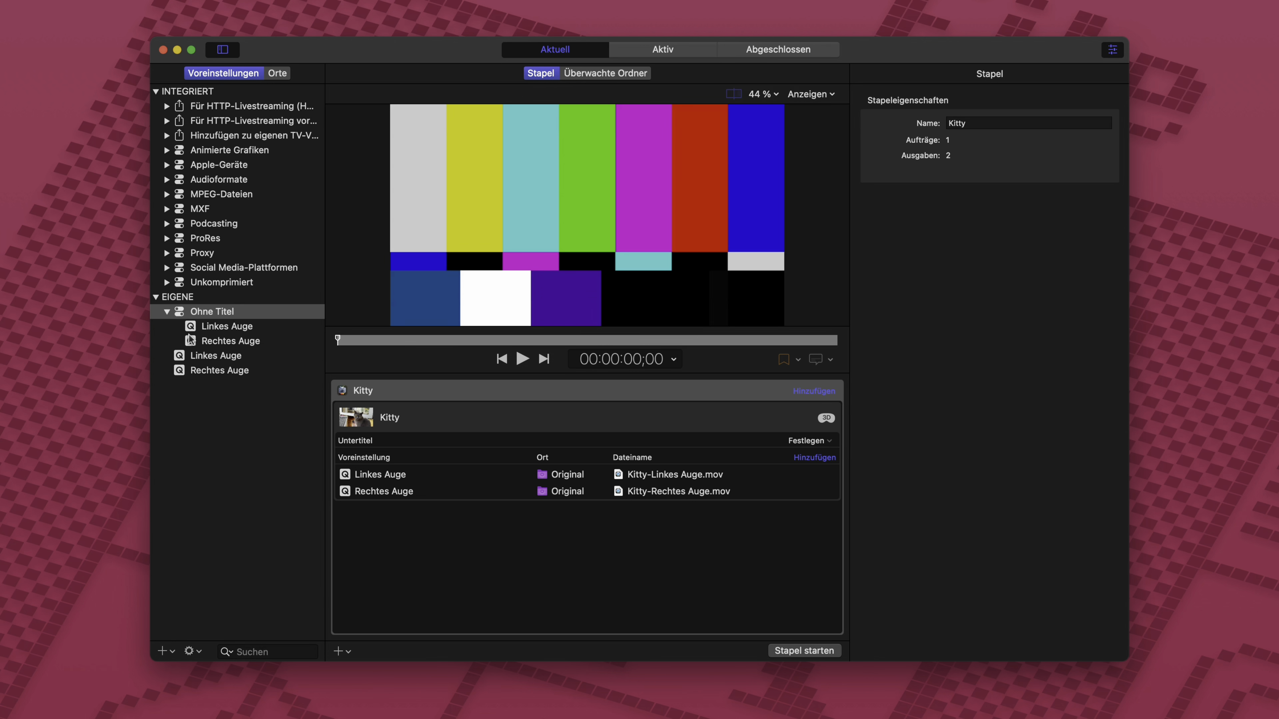
pyautogui.click(223, 314)
pyautogui.write('Räumli')
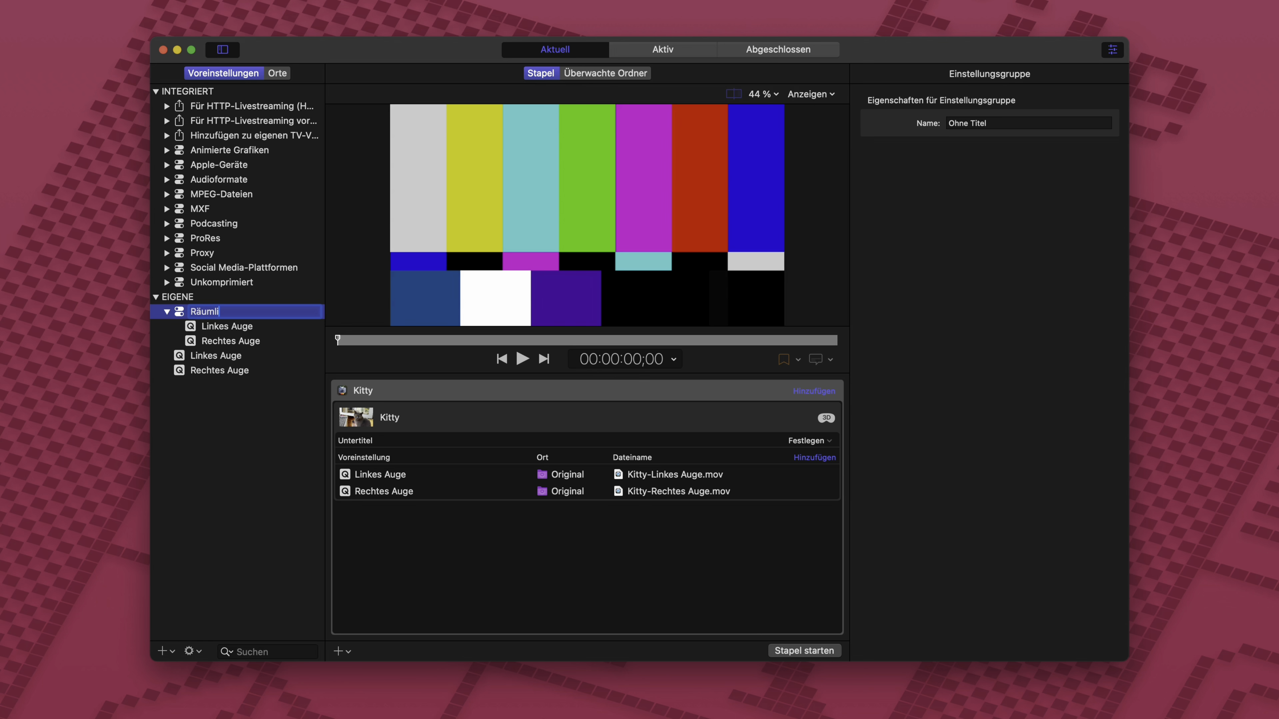
pyautogui.write('ch Links/Rechts')
pyautogui.press('Return')
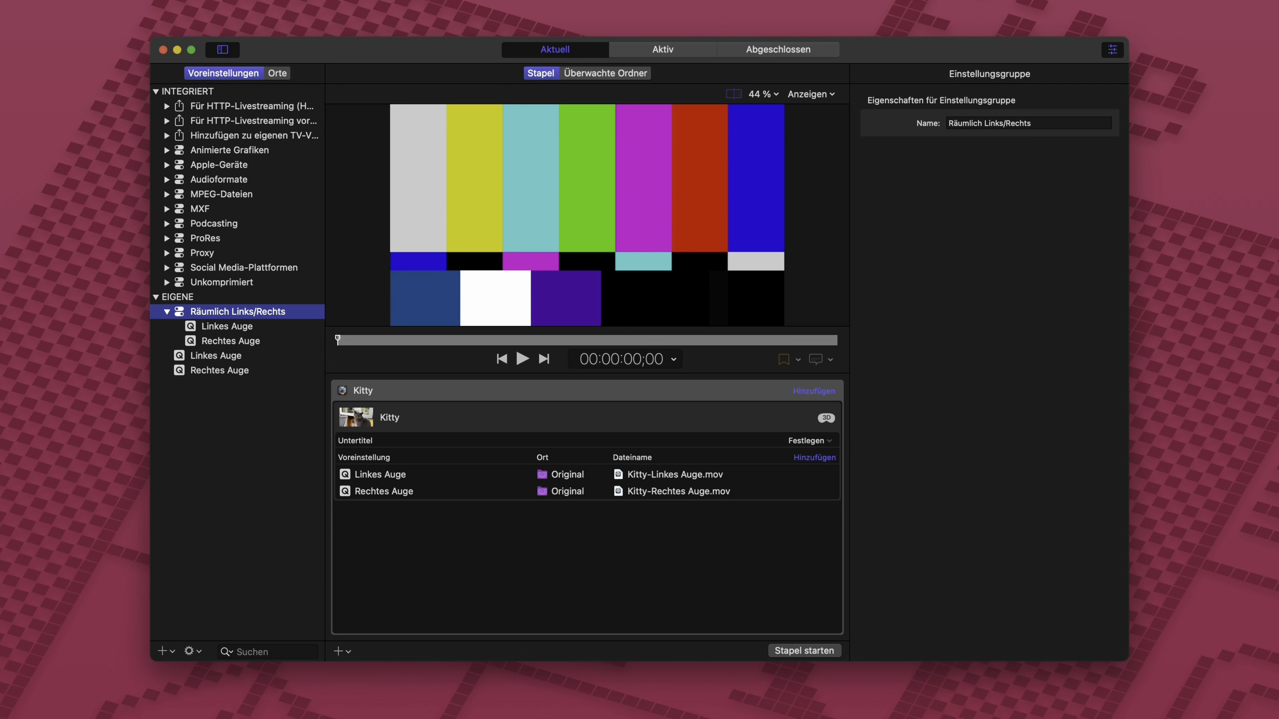
# Start the Kitty batch and return to the Aktuell view.
pyautogui.click(789, 652)
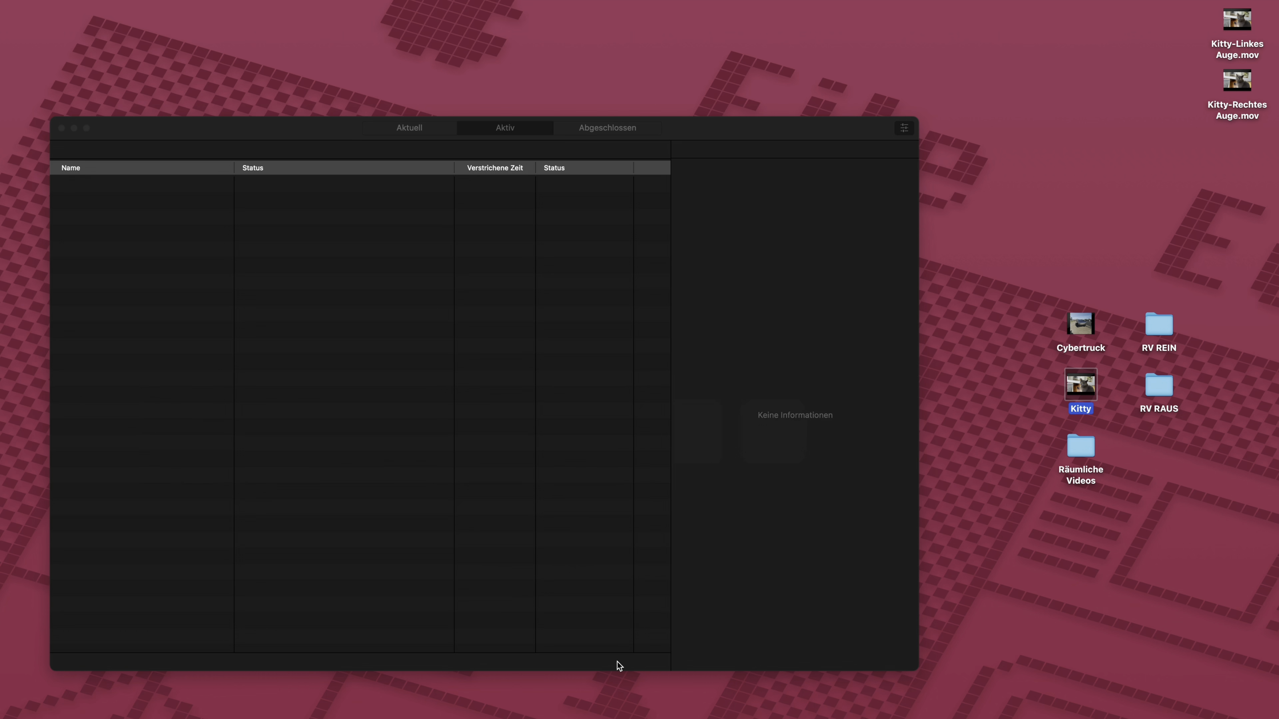
pyautogui.click(617, 662)
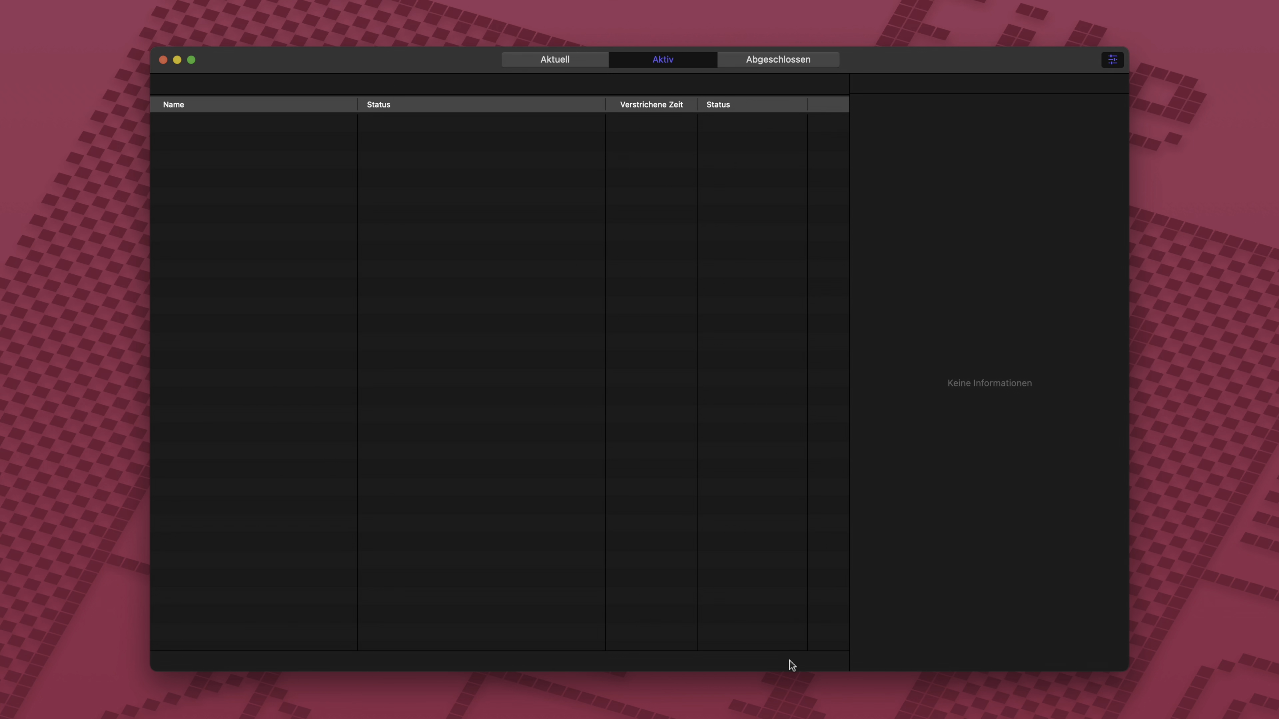
pyautogui.click(571, 63)
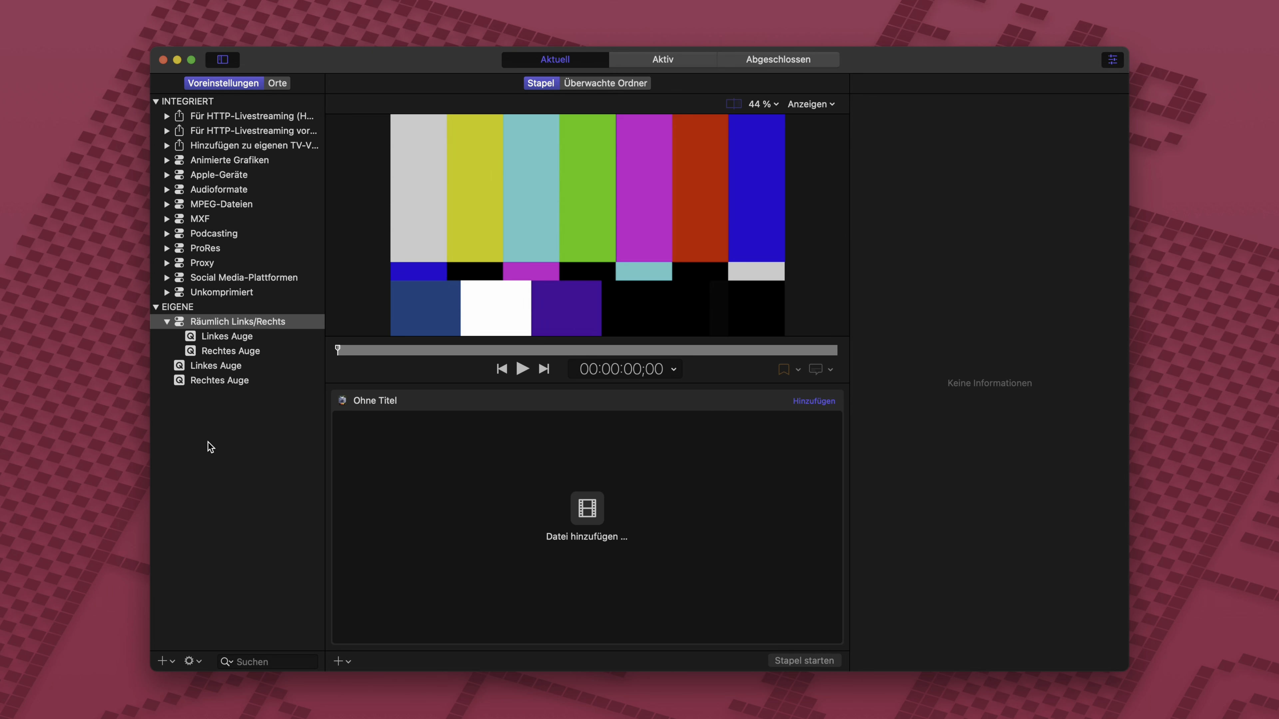
# Save the Räumlich Links/Rechts group as a droplet named Räumlich Links-Rechts on the Schreibtisch, with Original as output location.
pyautogui.rightClick(231, 325)
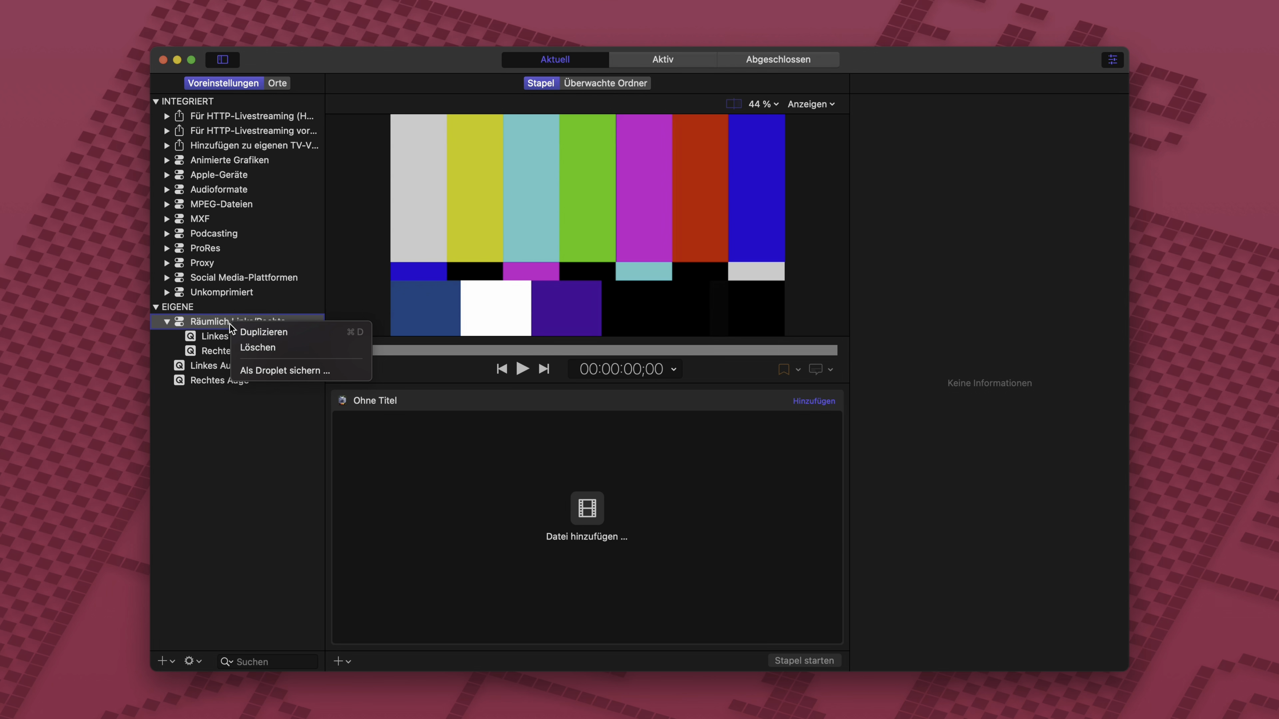
pyautogui.click(362, 372)
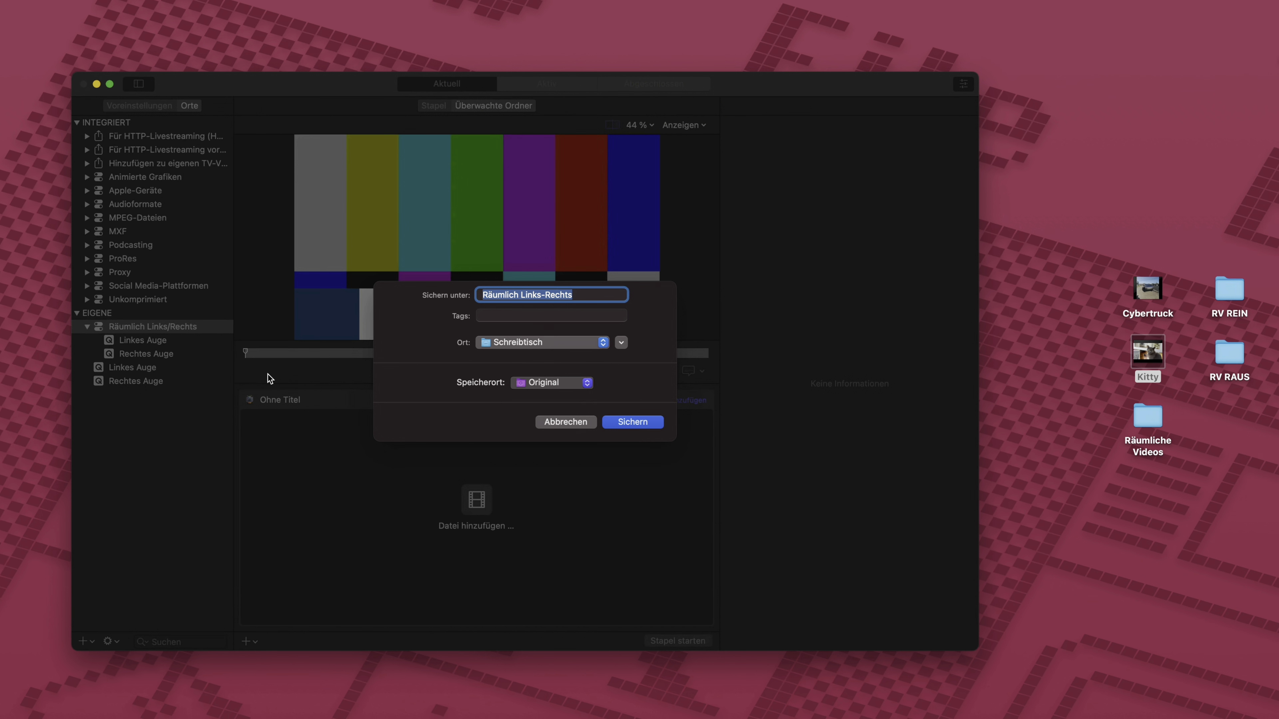
pyautogui.press('Return')
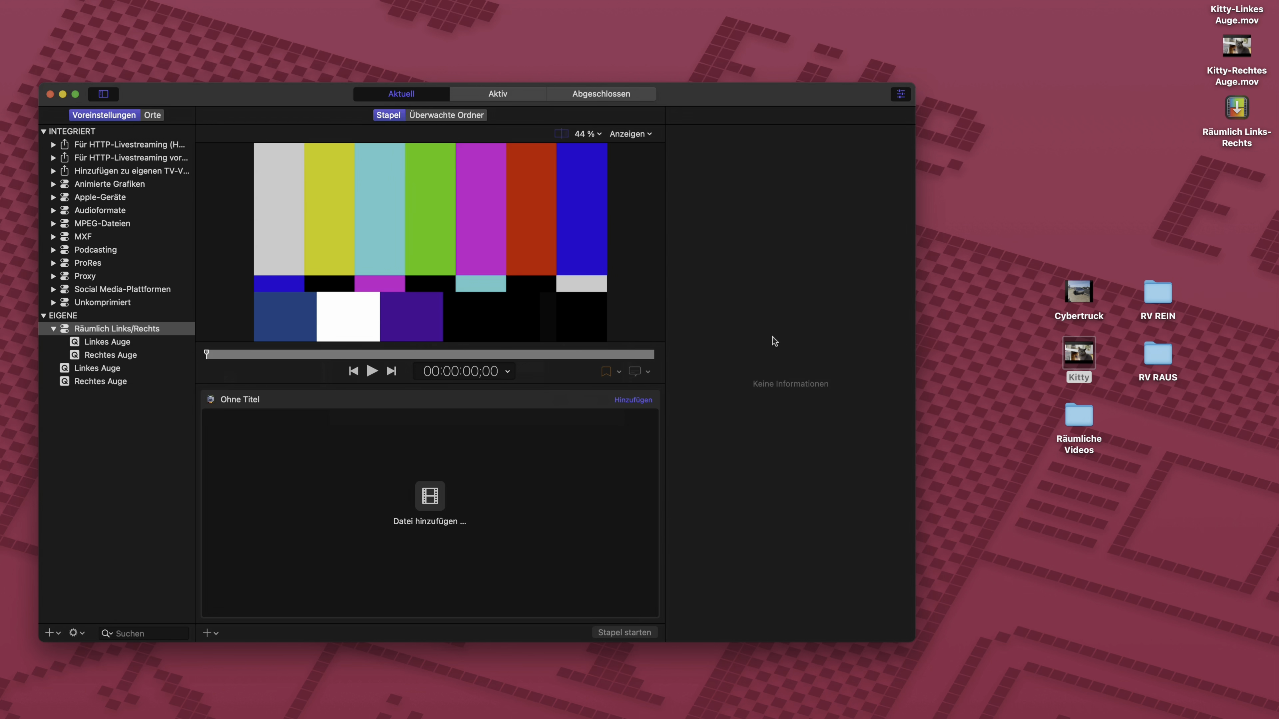
# Process the desktop's Cybertruck movie through the Räumlich Links-Rechts droplet, keeping Original as its output location.
pyautogui.moveTo(1081, 294); pyautogui.dragTo(1236, 103)
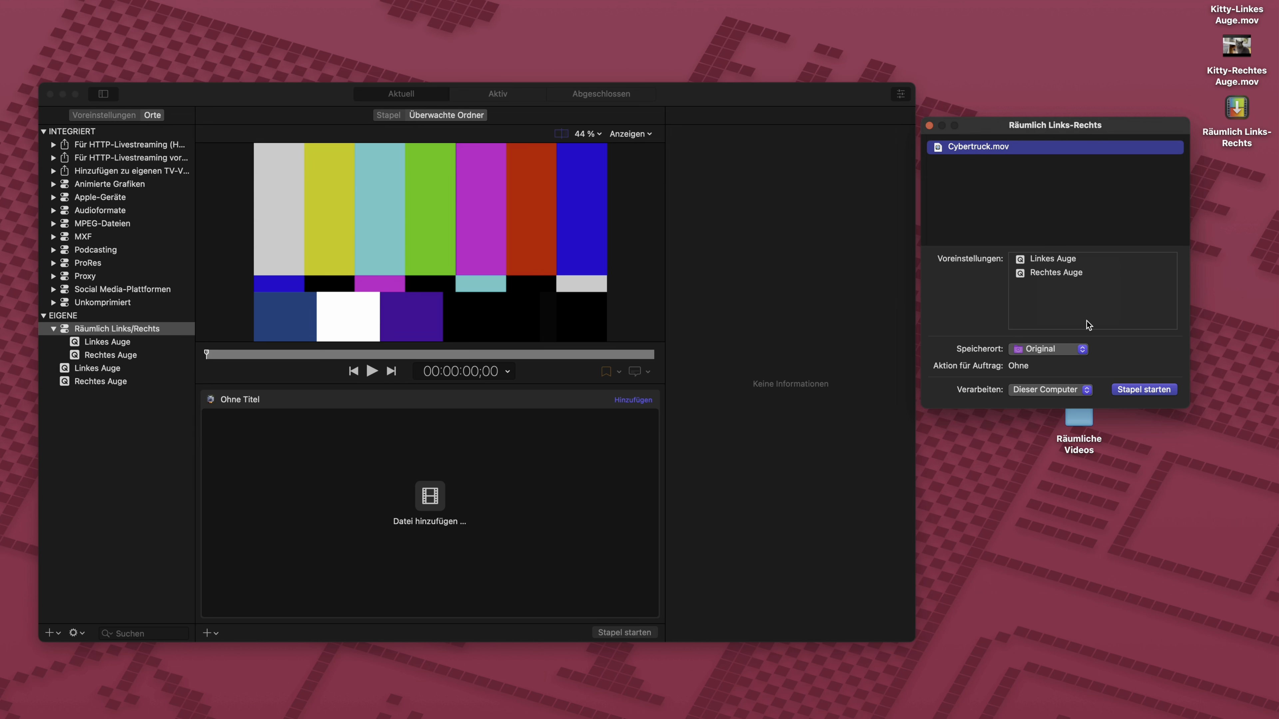
pyautogui.click(1043, 355)
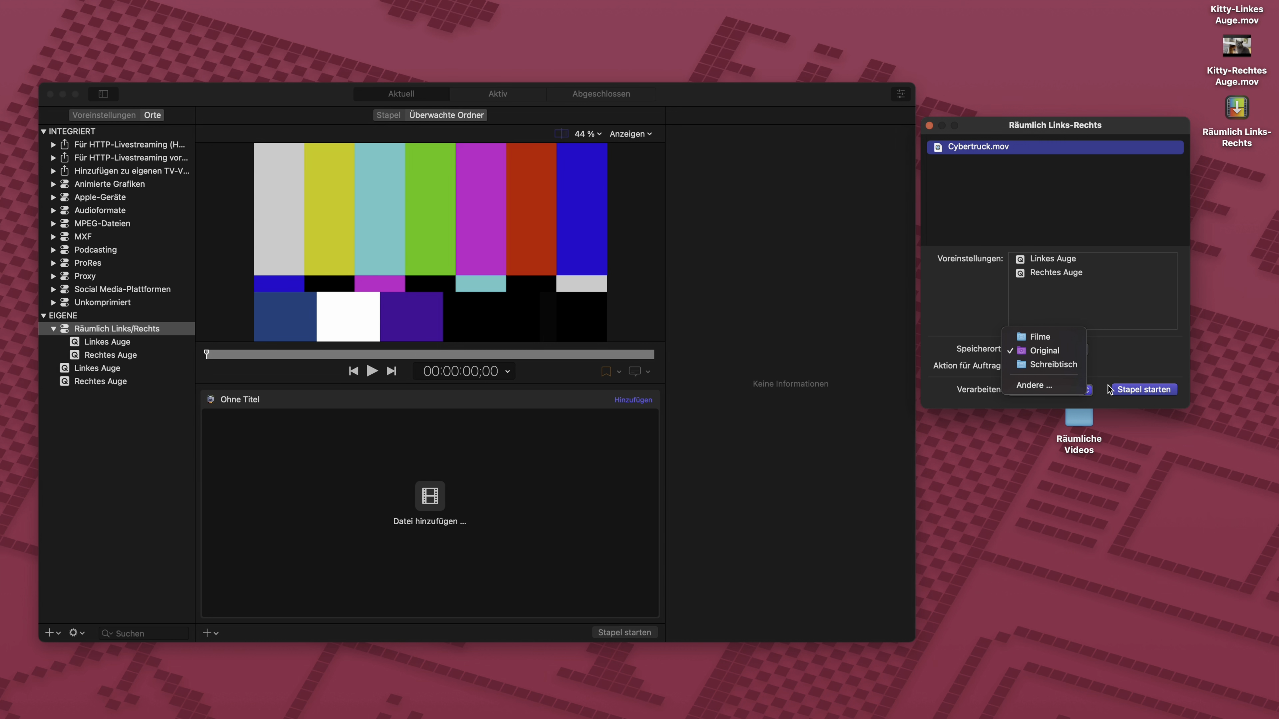
pyautogui.click(1132, 375)
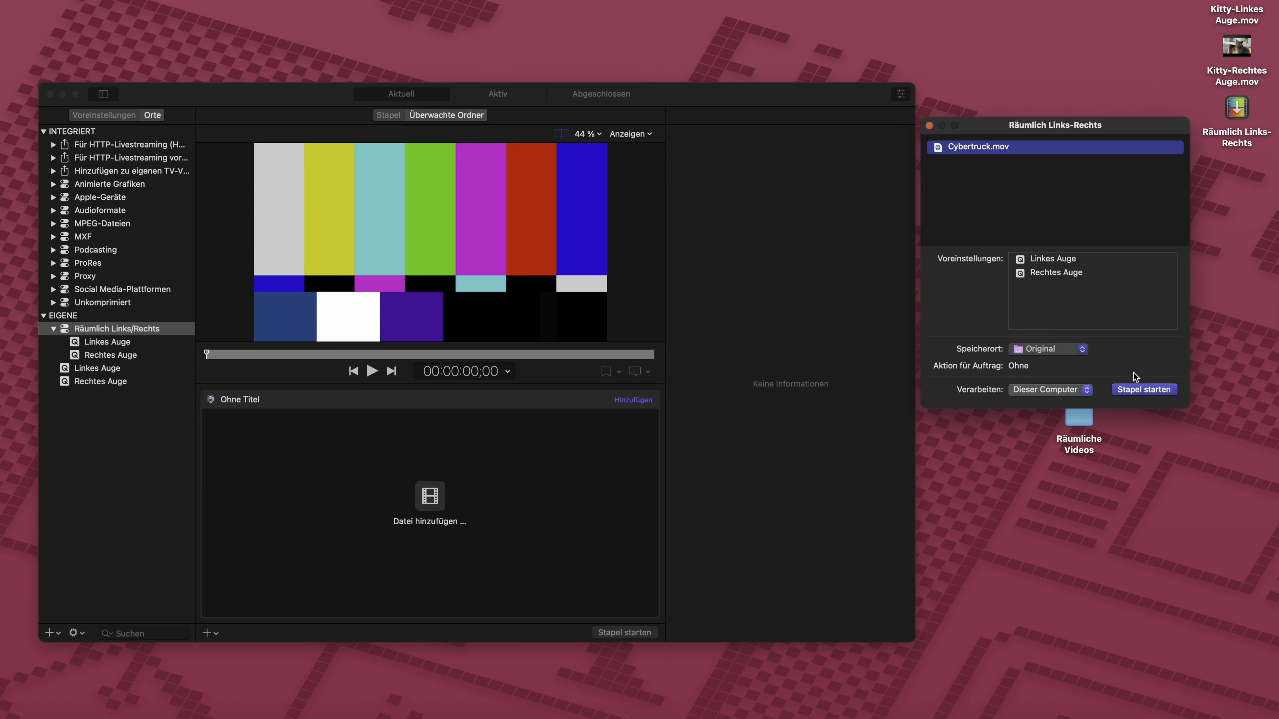
pyautogui.click(1135, 390)
pyautogui.click(1088, 318)
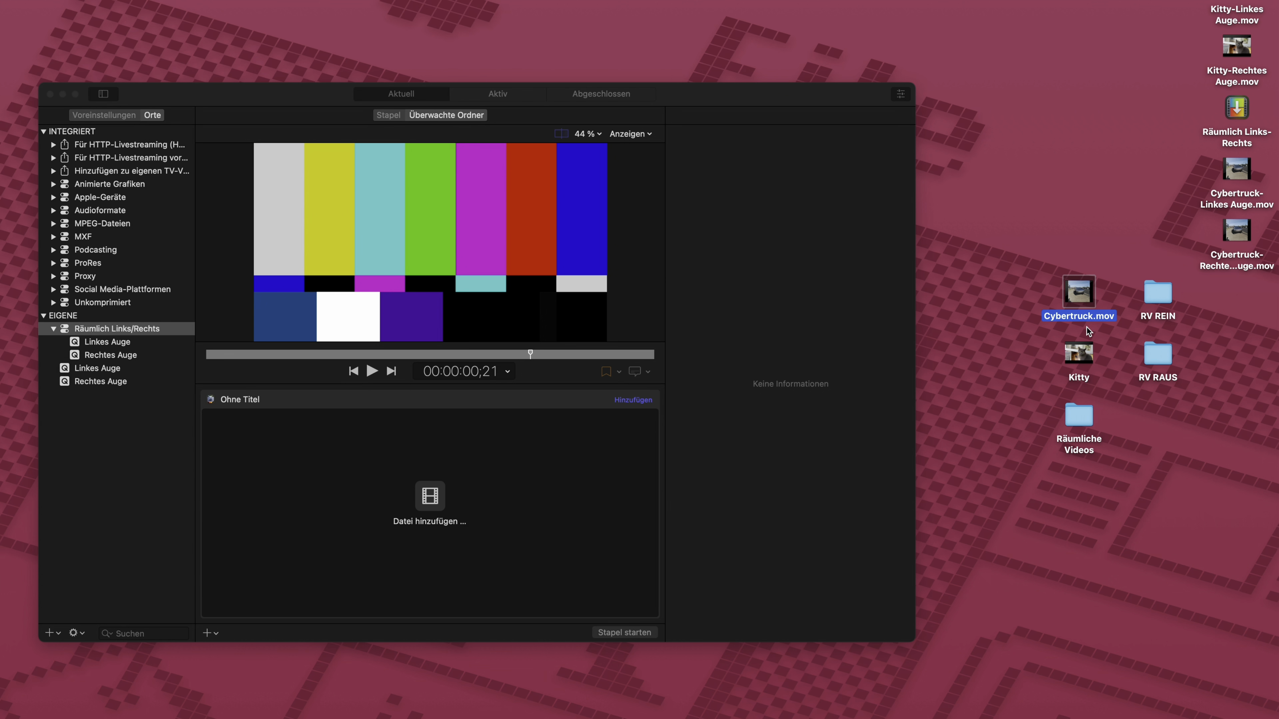
pyautogui.click(895, 305)
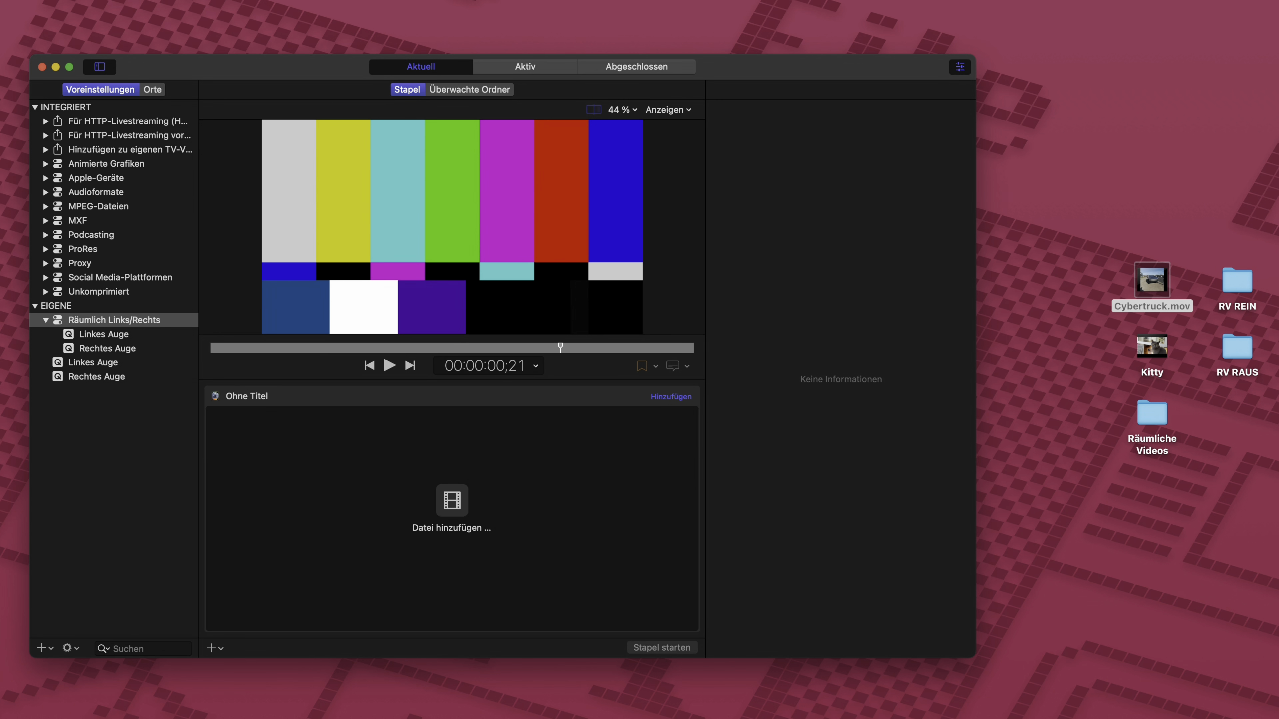
# Add the desktop's RV REIN folder as a watch folder under Überwachte Ordner.
pyautogui.click(1244, 290)
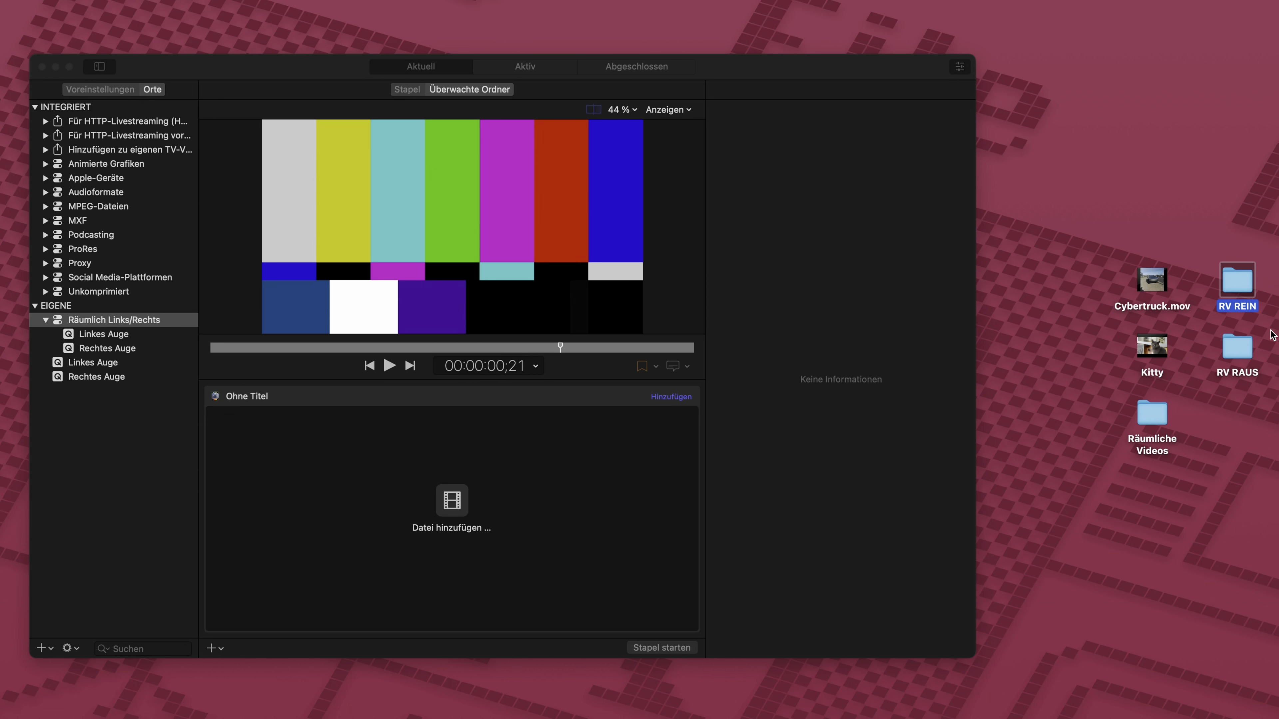
pyautogui.click(1240, 350)
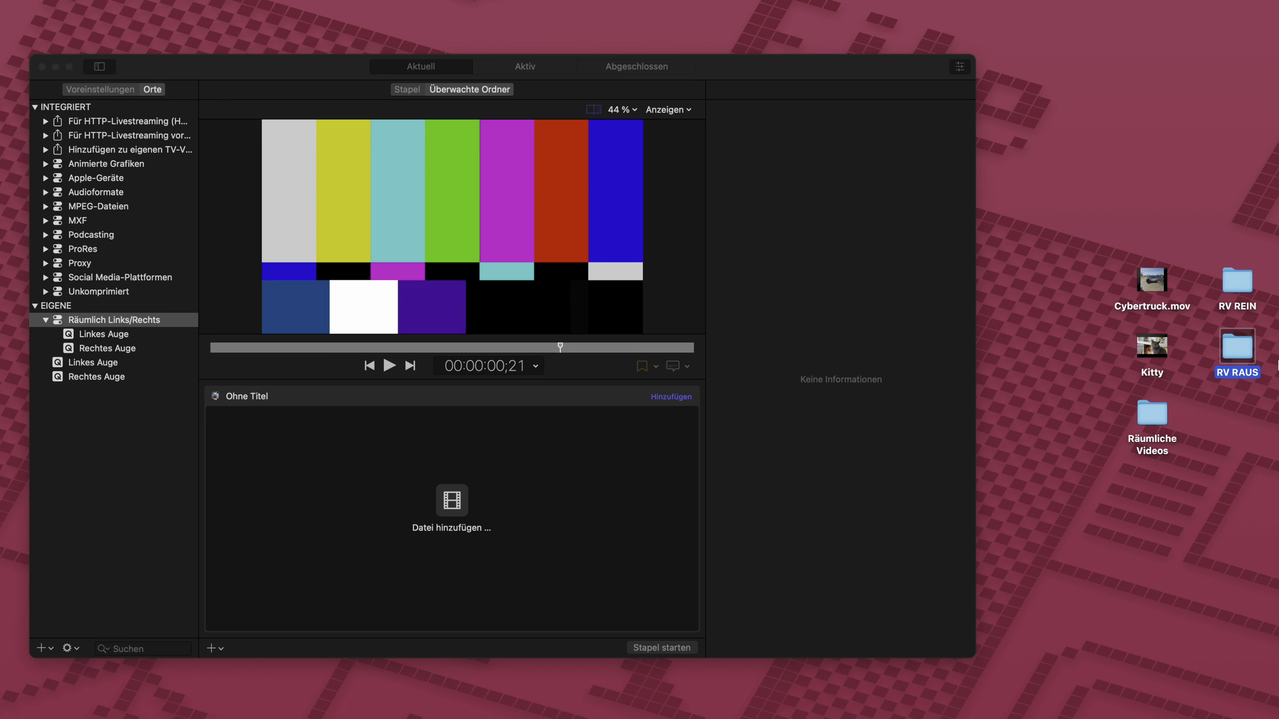
pyautogui.click(887, 277)
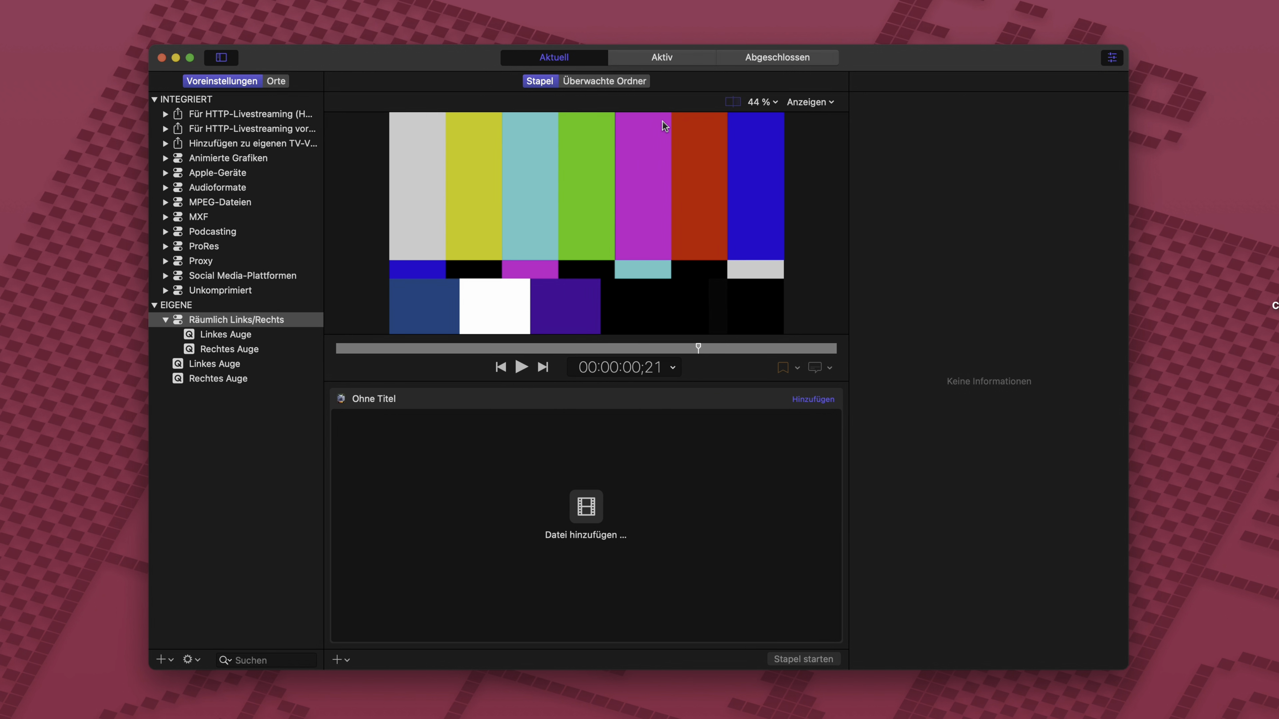
pyautogui.click(611, 82)
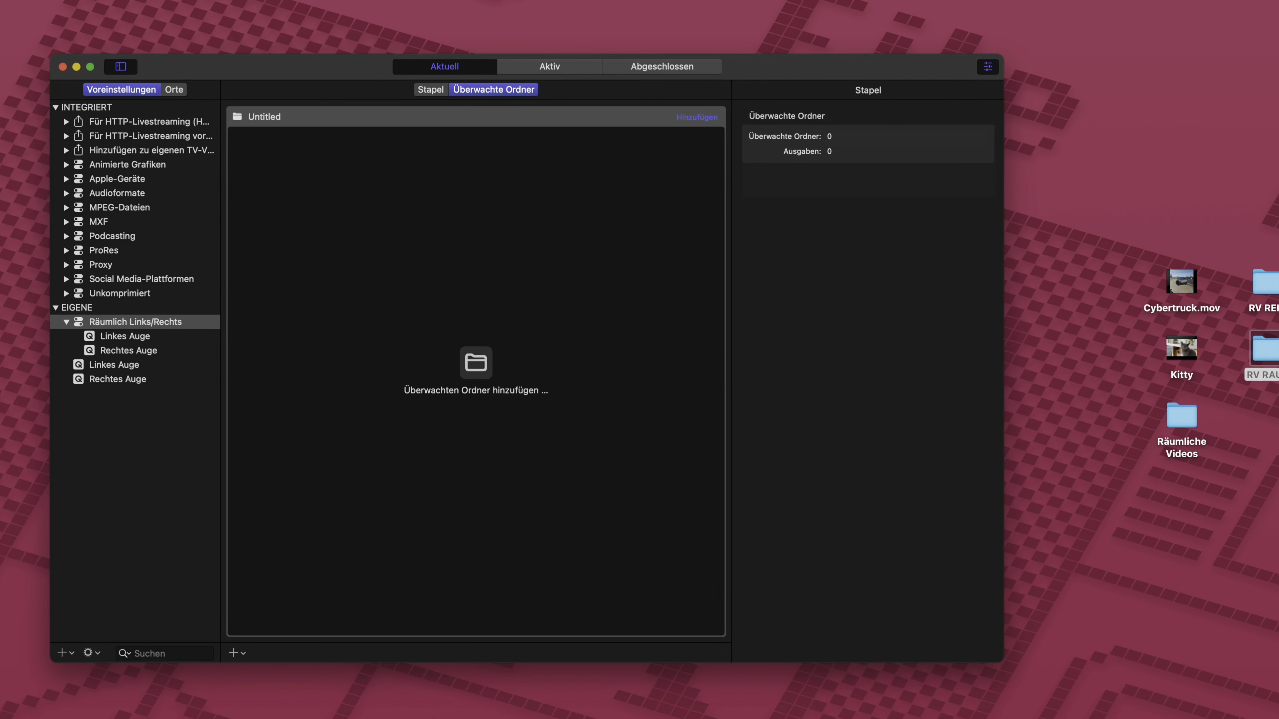
pyautogui.moveTo(1242, 285); pyautogui.dragTo(617, 300)
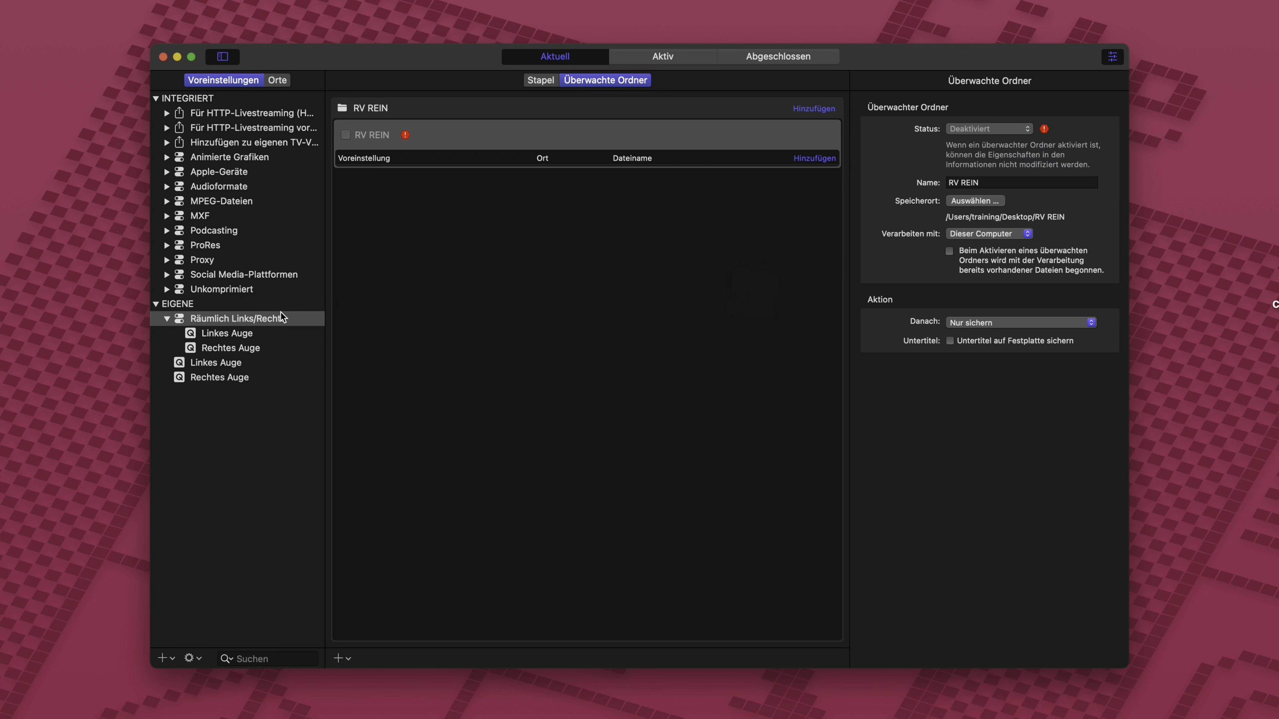
# Assign the Räumlich Links/Rechts preset group to the RV REIN watch folder and set both outputs' location to the desktop's RV RAUS folder.
pyautogui.moveTo(285, 321); pyautogui.dragTo(579, 154)
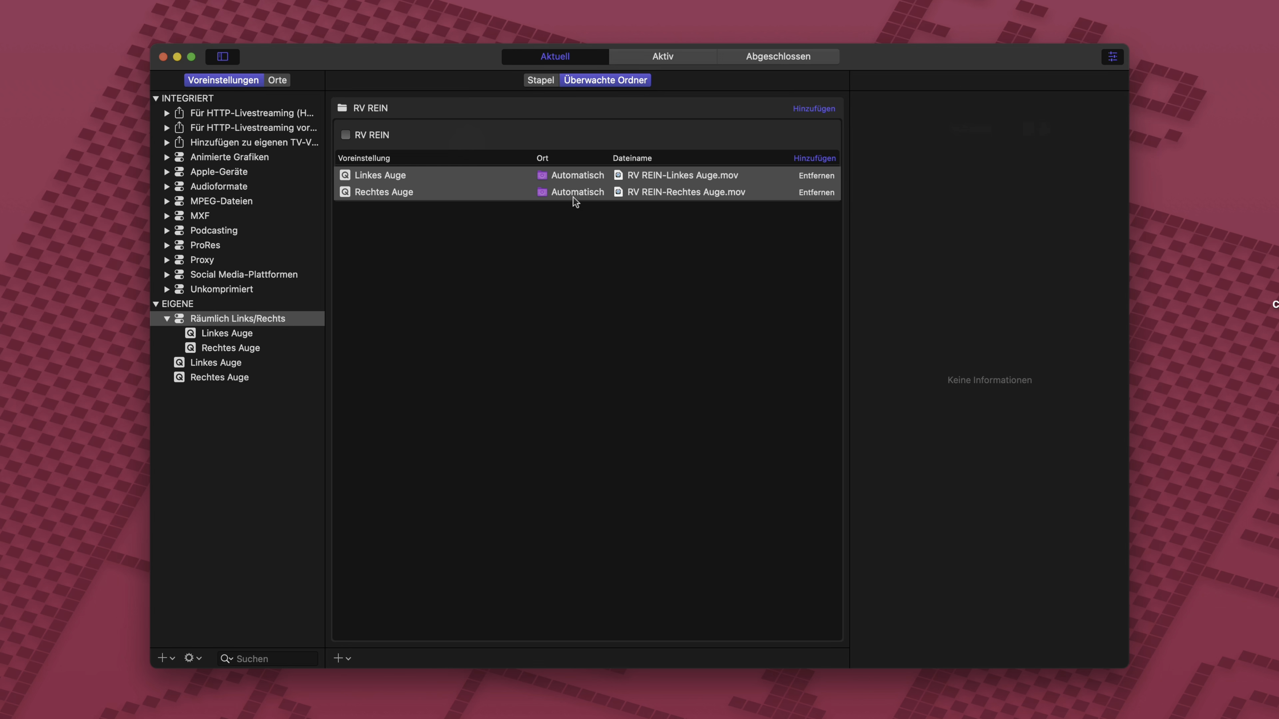
pyautogui.rightClick(572, 198)
pyautogui.moveTo(608, 254)
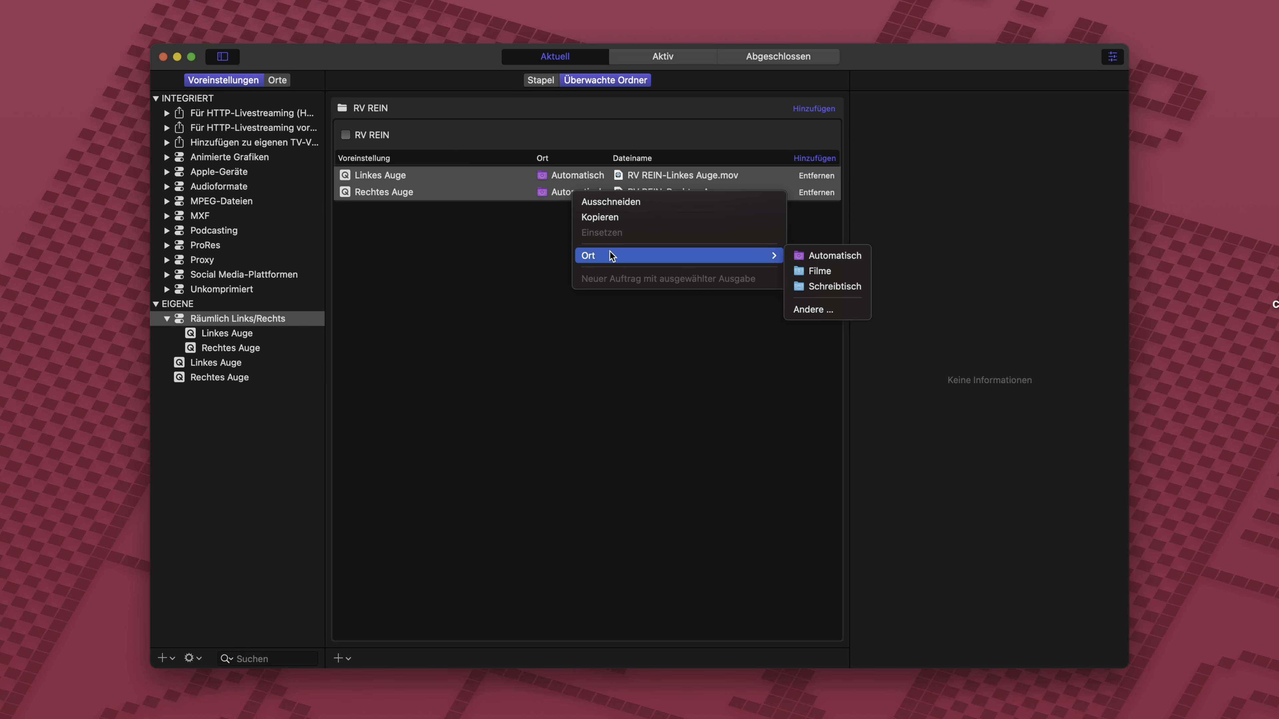
pyautogui.click(808, 311)
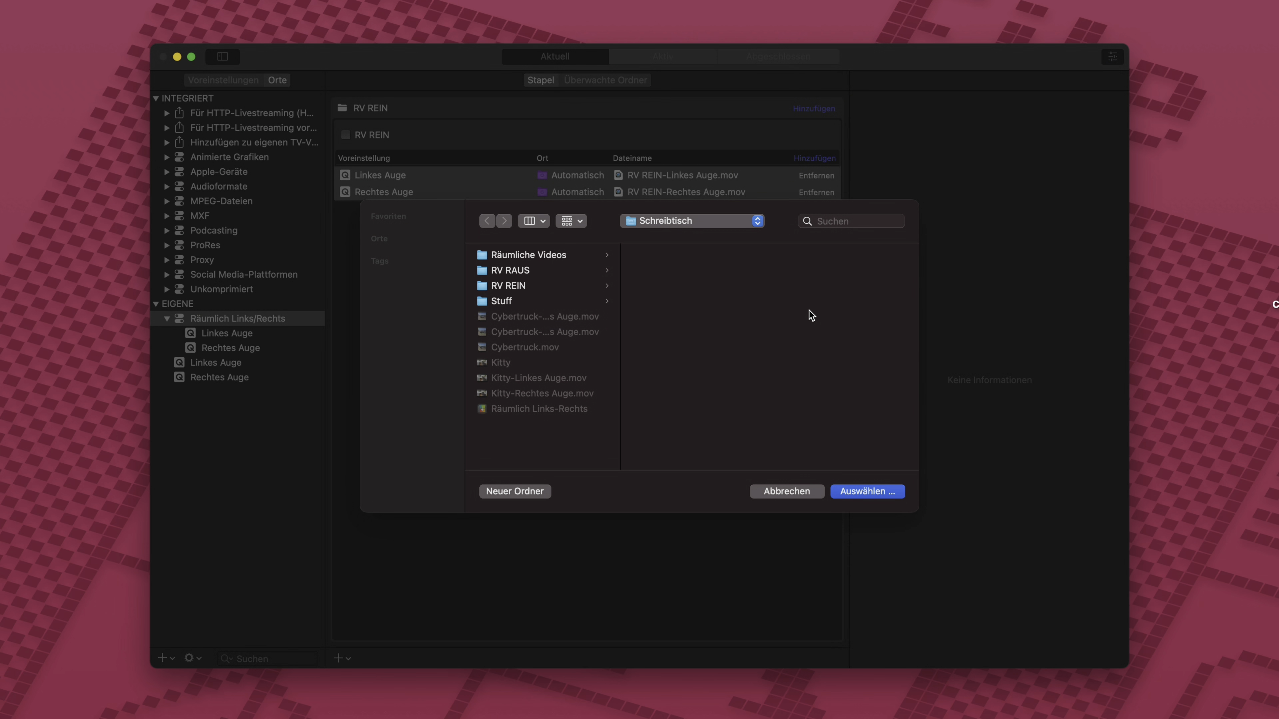
pyautogui.click(537, 273)
pyautogui.press('Return')
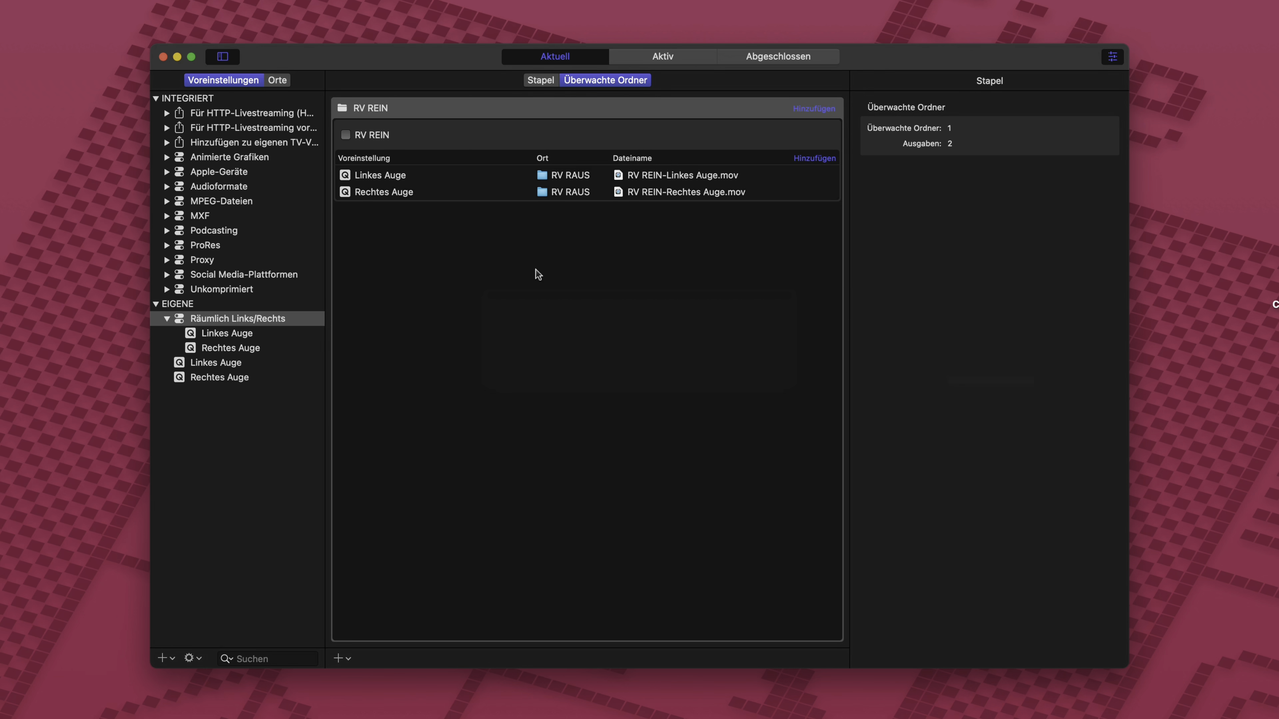
# Set the RV REIN watch folder's status to Aktiviert.
pyautogui.click(528, 145)
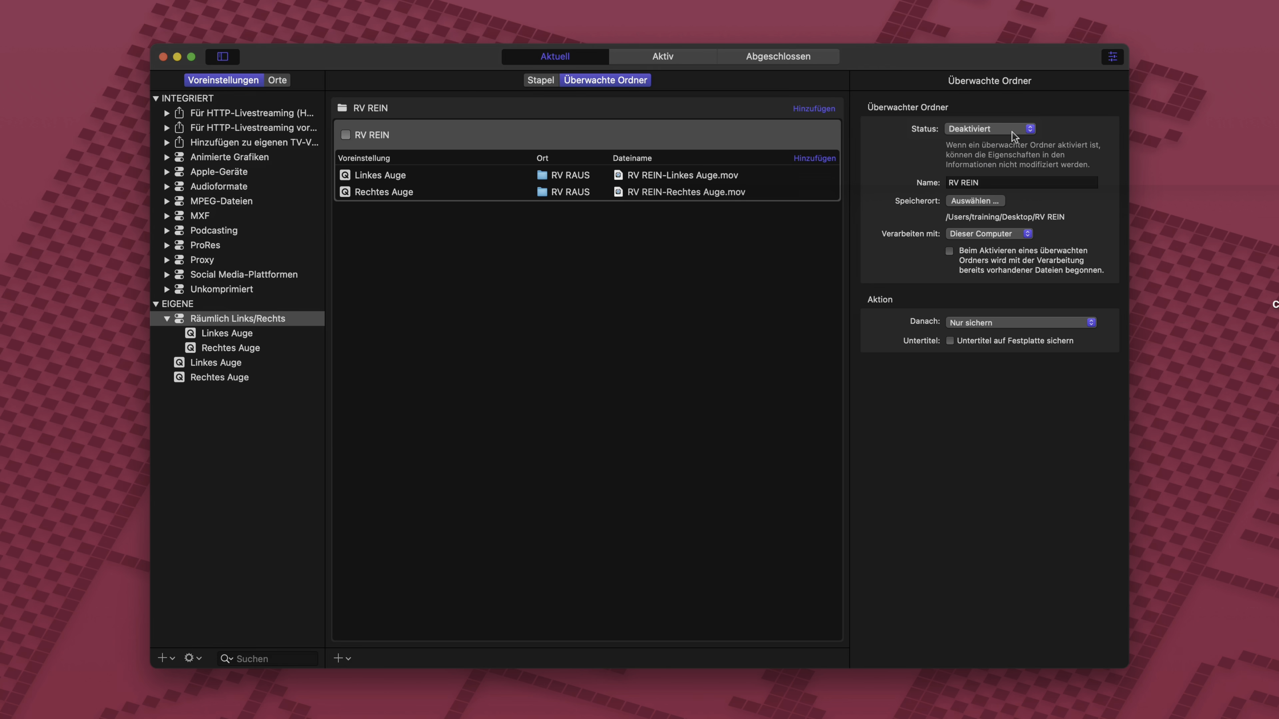
pyautogui.click(1011, 130)
pyautogui.click(1002, 117)
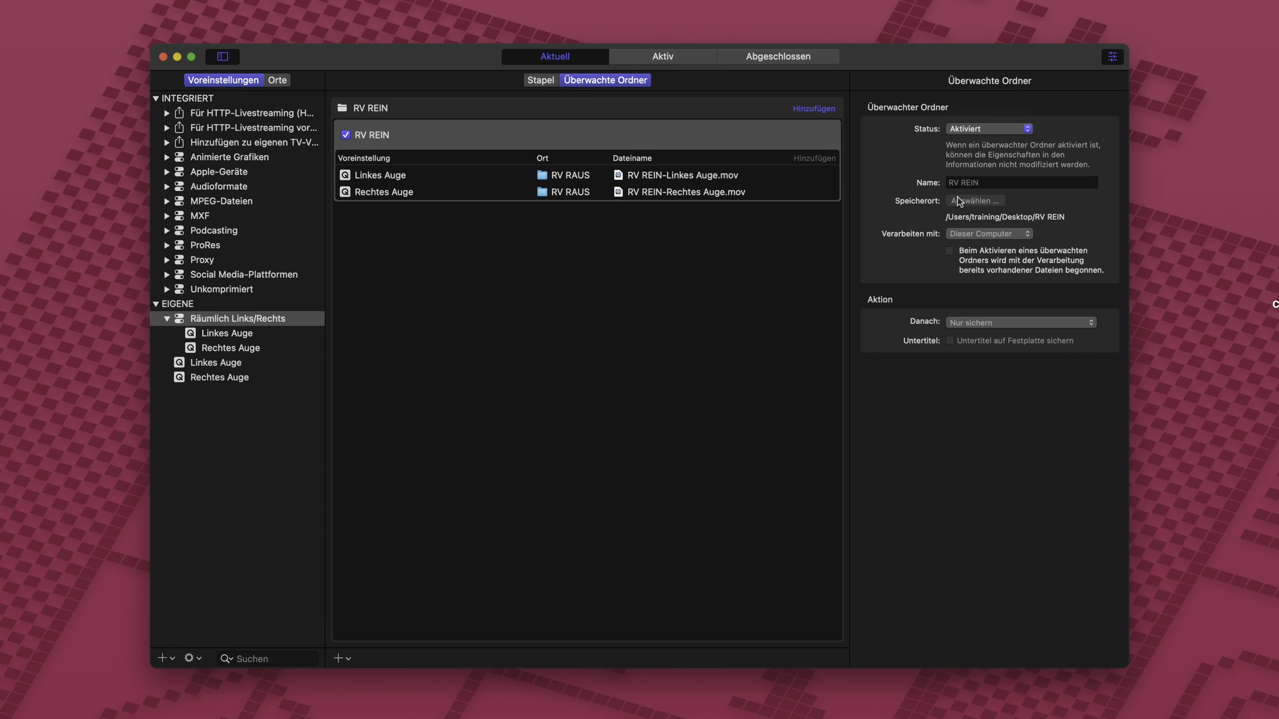
# Move the Bandit and Lyrebird videos from the desktop's Räumliche Videos folder into the RV REIN folder.
pyautogui.doubleClick(1149, 418)
pyautogui.click(894, 265)
pyautogui.keyDown('super'); pyautogui.click(868, 250); pyautogui.keyUp('super')
pyautogui.keyDown('super'); pyautogui.click(866, 314); pyautogui.keyUp('super')
pyautogui.moveTo(866, 315); pyautogui.dragTo(1227, 289)
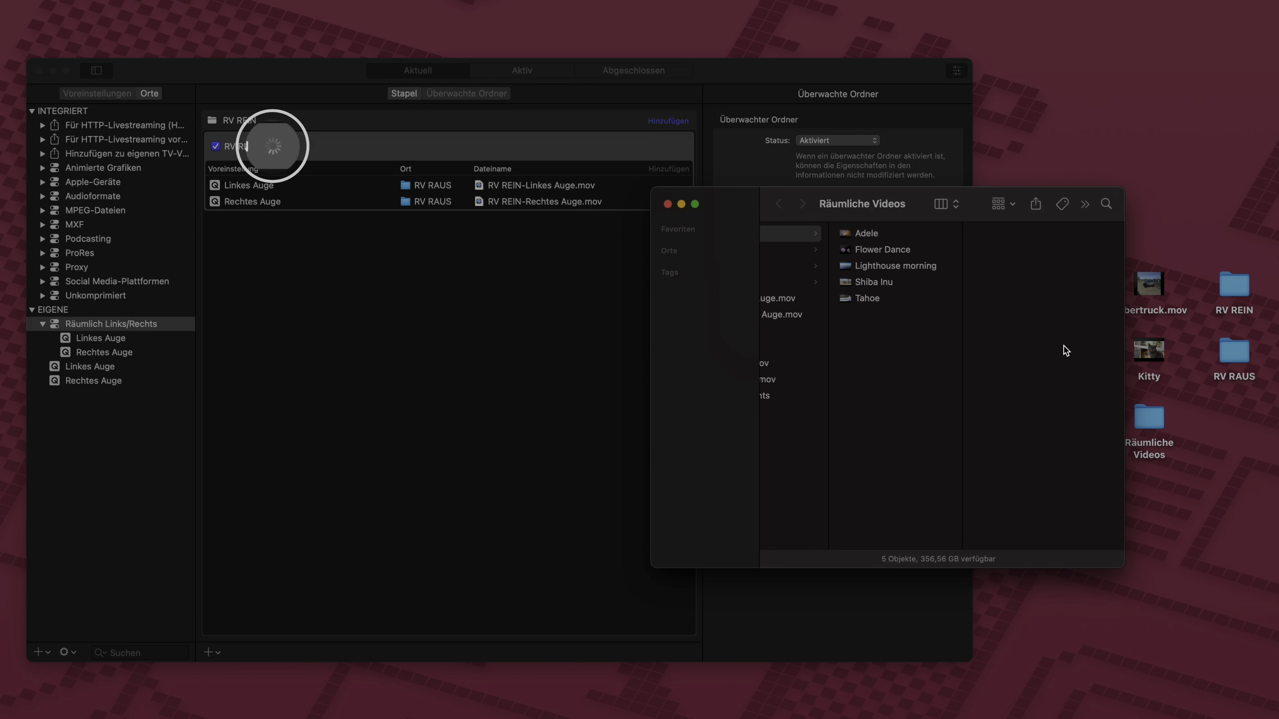
# Return to the watch folder view, and open the desktop's RV RAUS folder to examine the left and right eye output files.
pyautogui.click(625, 398)
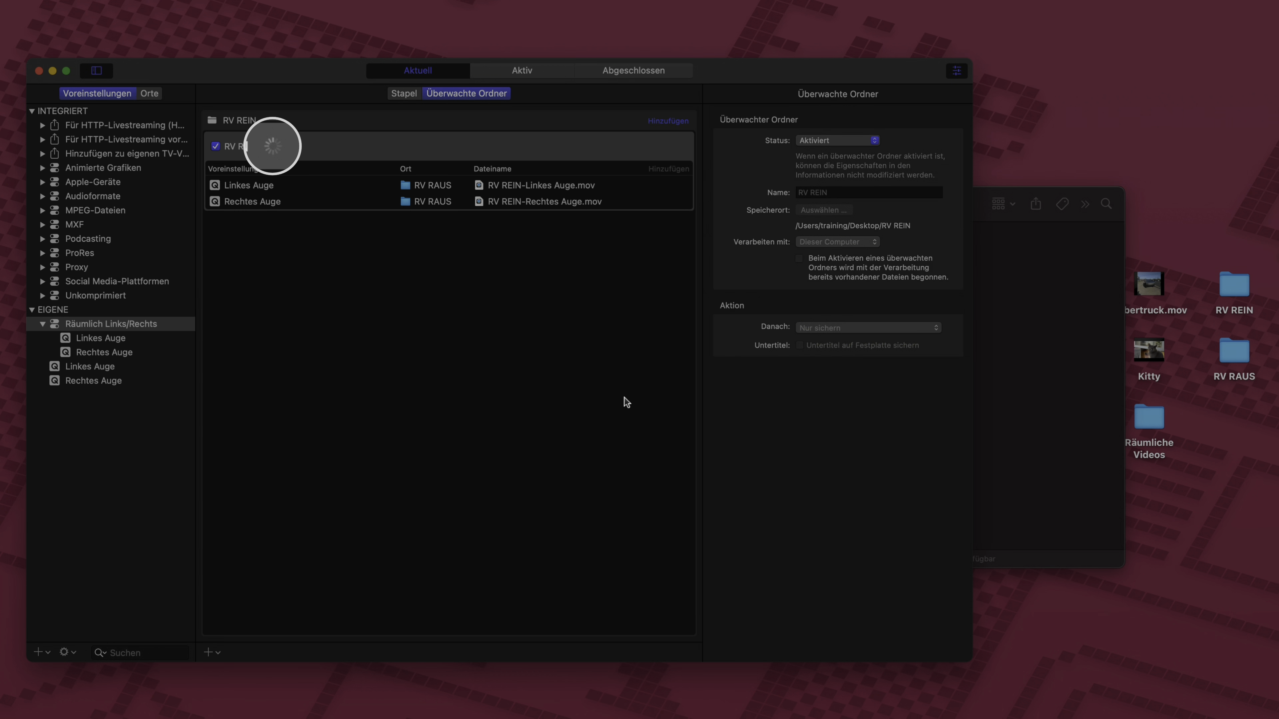
pyautogui.doubleClick(1233, 359)
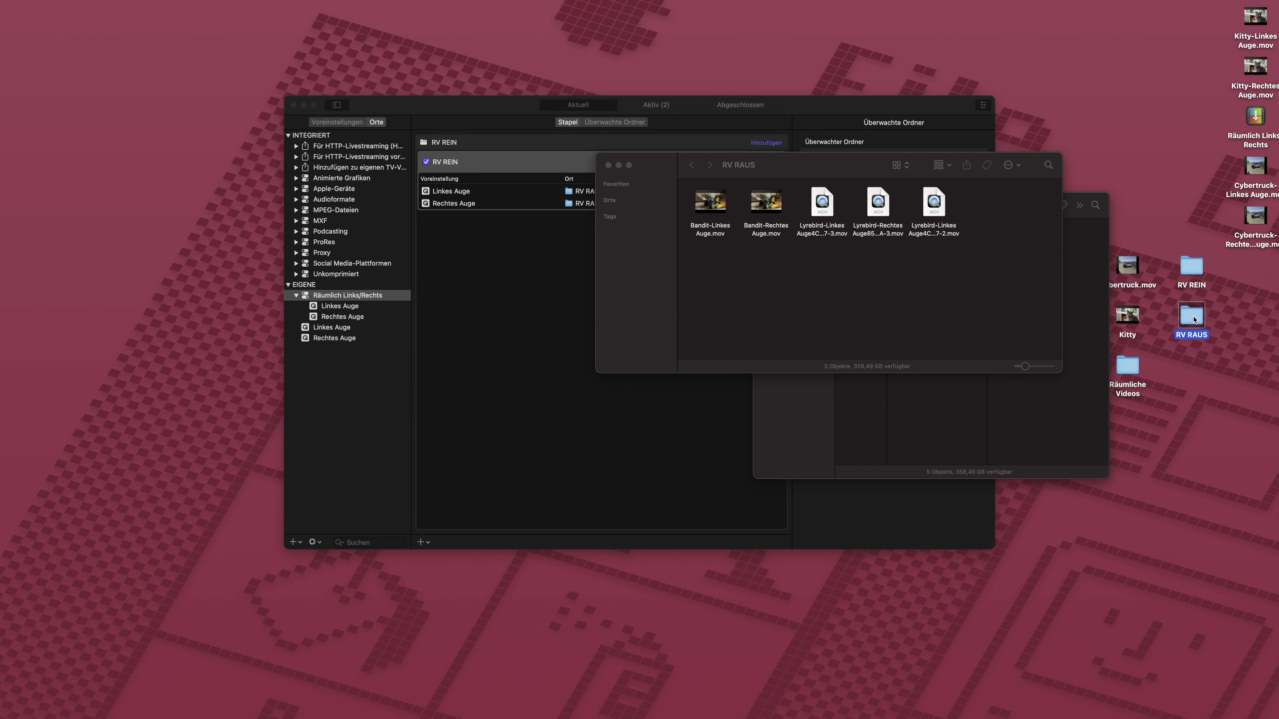
pyautogui.click(1058, 317)
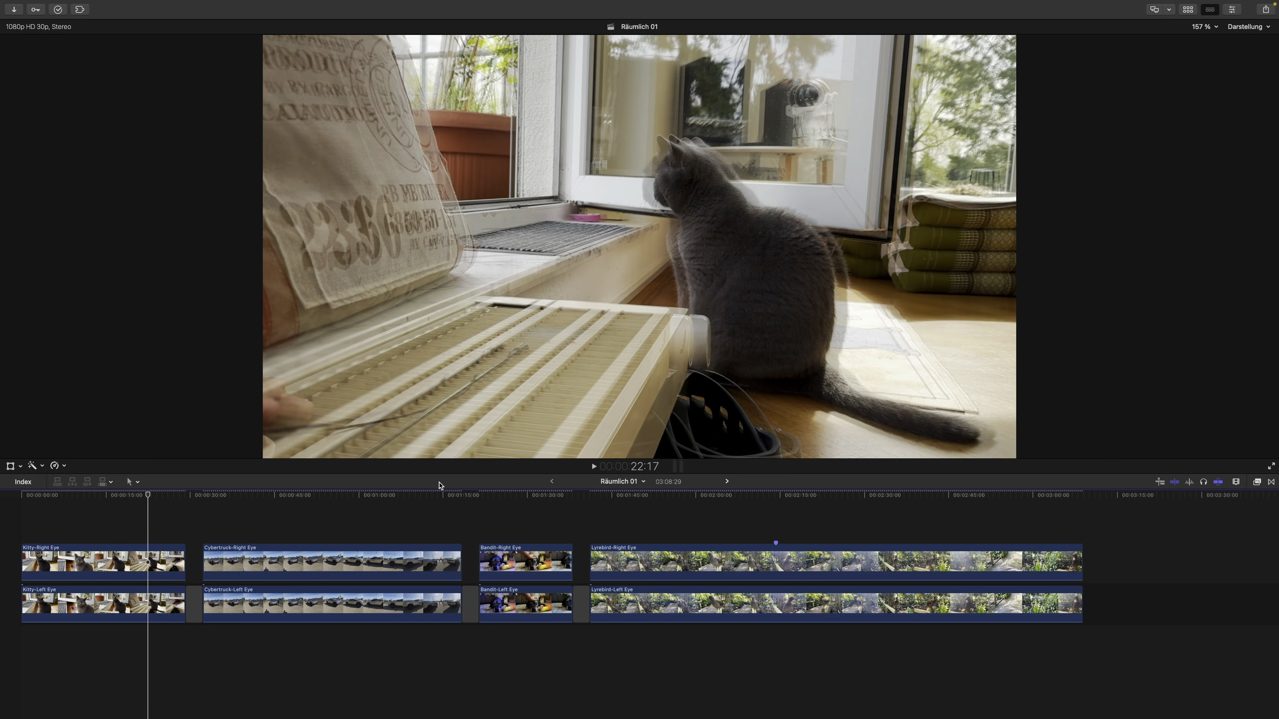